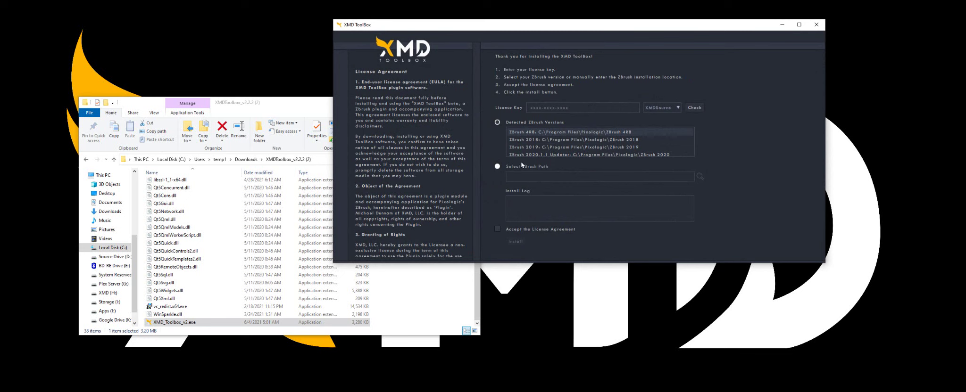
Paste the license key into the License Key field and open the license source list
left_click(576, 113)
left_click(563, 109)
key("ctrl+v")
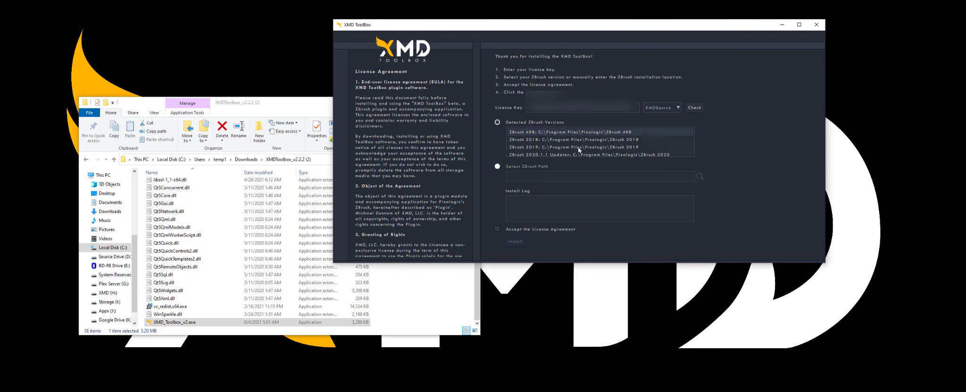
left_click(667, 109)
Keep XMDSource as the source, verify the license key, and accept the license agreement
left_click(711, 131)
left_click(694, 108)
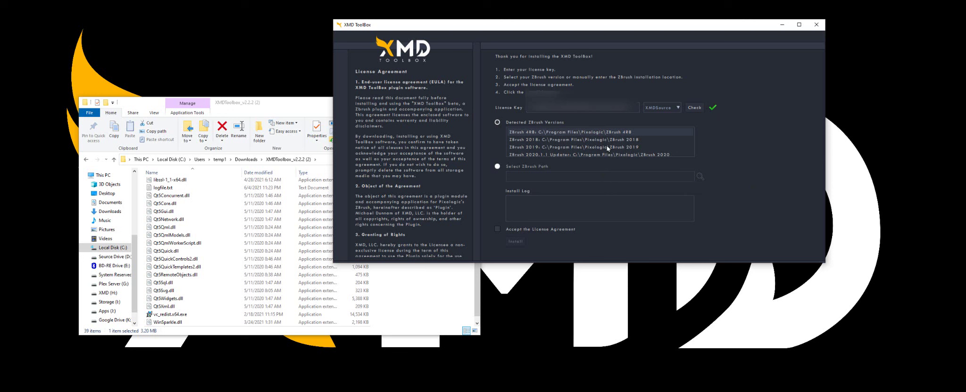
scroll(607, 149, "down", 3)
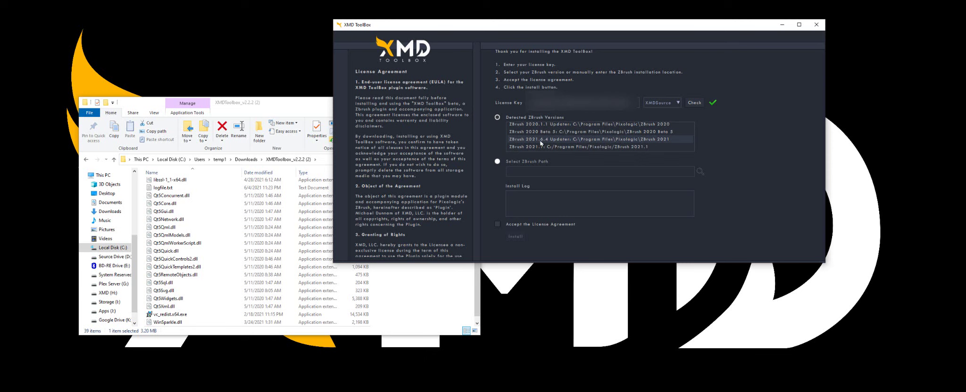
left_click(497, 225)
Install the XMD ToolBox plugin into ZBrush
scroll(405, 194, "down", 6)
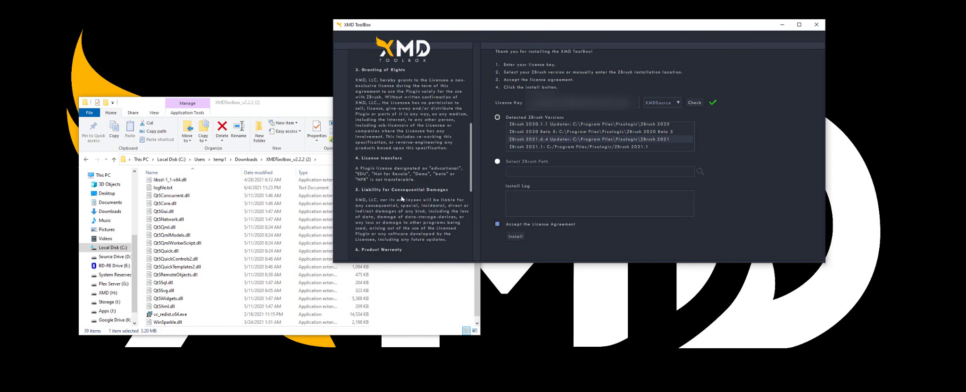
scroll(402, 199, "up", 6)
scroll(402, 199, "down", 4)
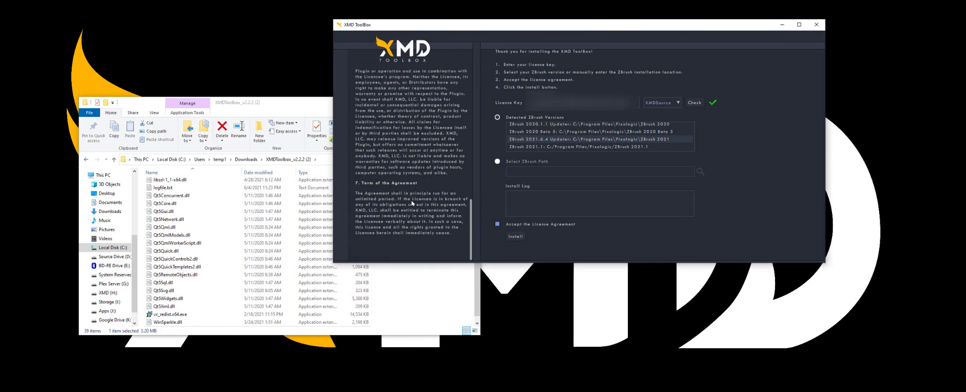
scroll(401, 199, "up", 4)
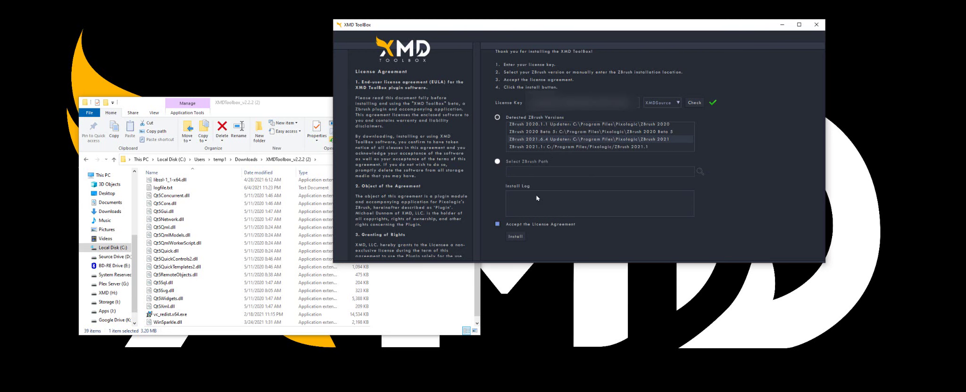
left_click(515, 236)
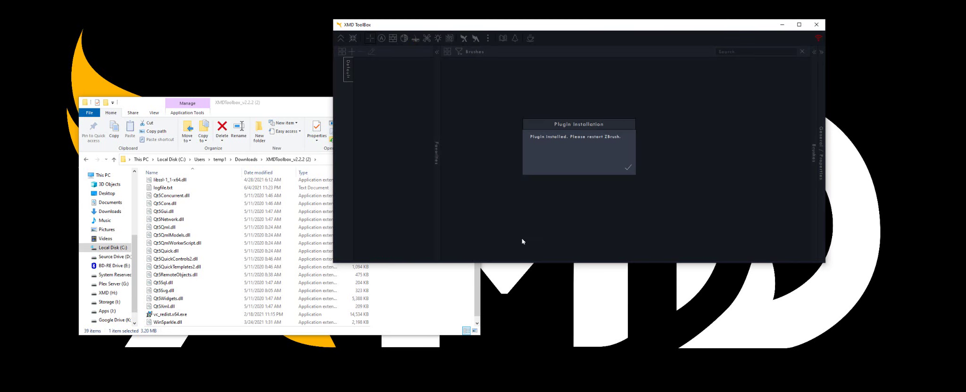
Dismiss the 'Plugin installed' notice and close the running ZBrush session
left_click(628, 168)
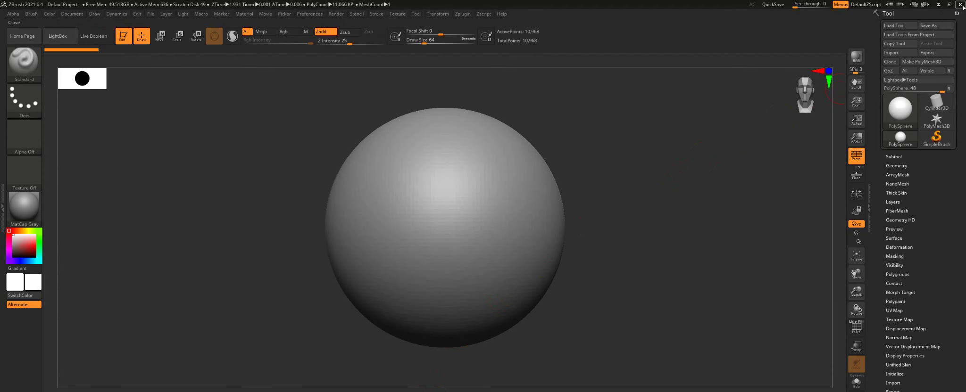
left_click(960, 5)
left_click(498, 227)
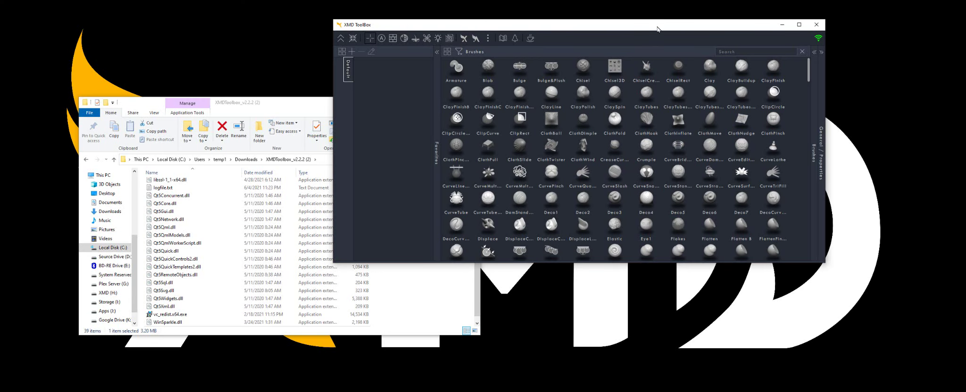
Close File Explorer, reposition the ToolBox window, and dismiss the ZBrush upgrade notice
left_click_drag(658, 29, 708, 77)
left_click(347, 104)
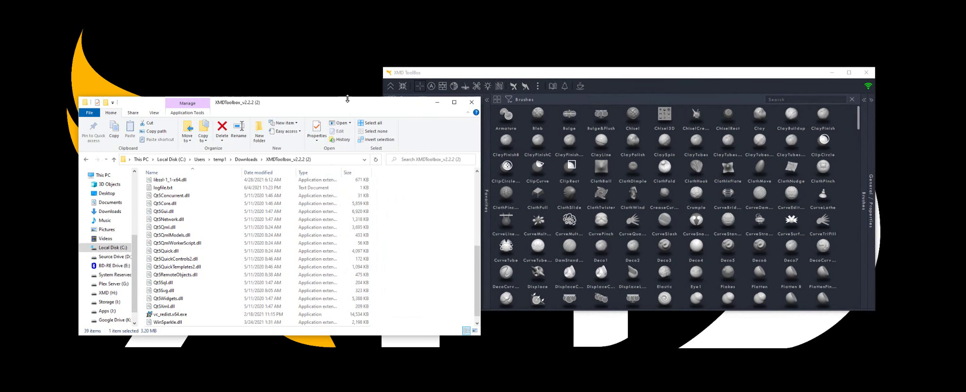
left_click(471, 102)
left_click_drag(485, 72, 141, 41)
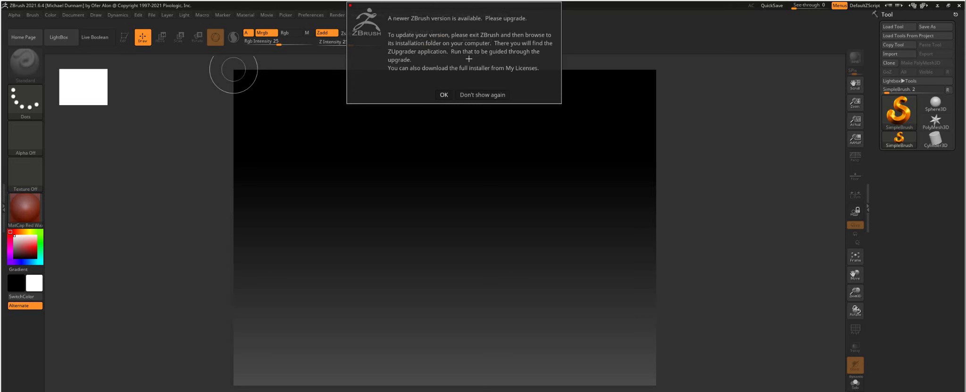
left_click(444, 95)
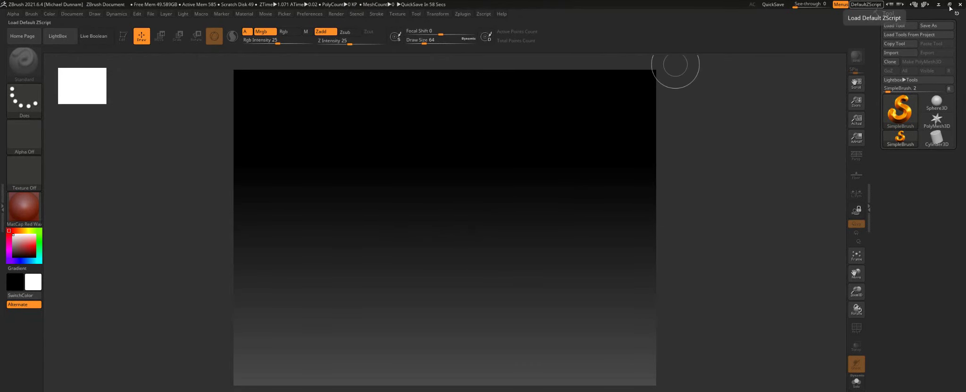
Restore ZBrush from full-screen size and move the Tutorial View widget aside
left_click(949, 6)
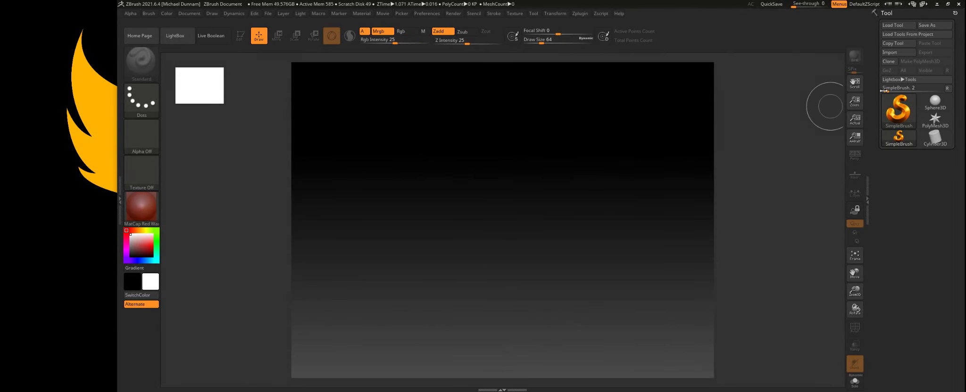
left_click_drag(830, 106, 722, 384)
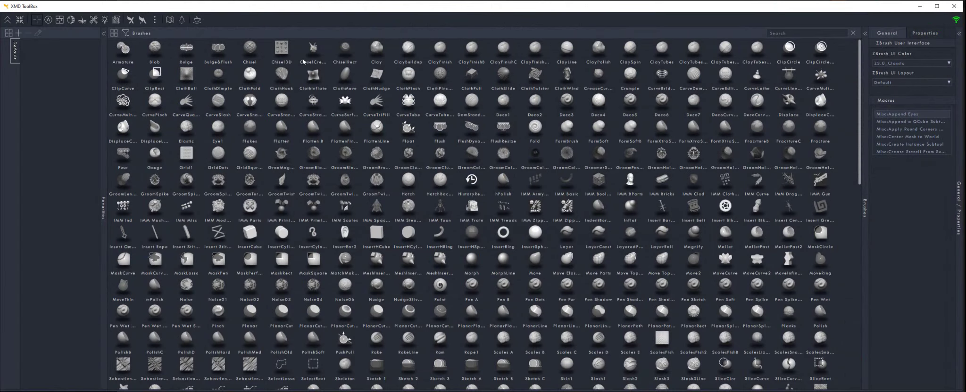
scroll(655, 213, "down", 1)
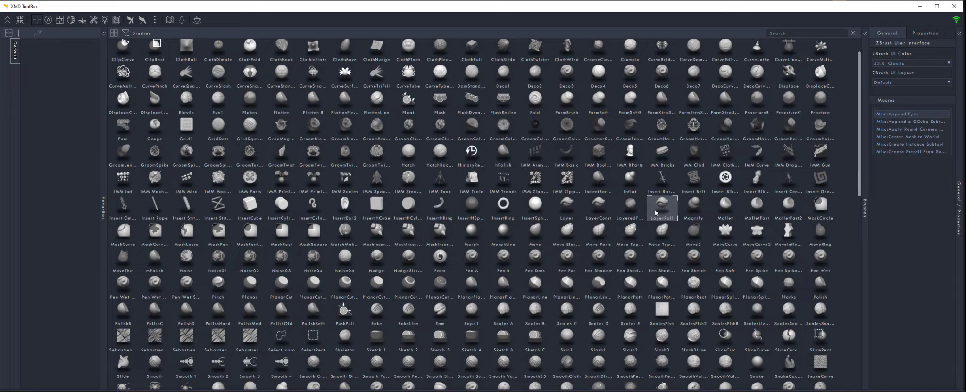
scroll(656, 212, "up", 1)
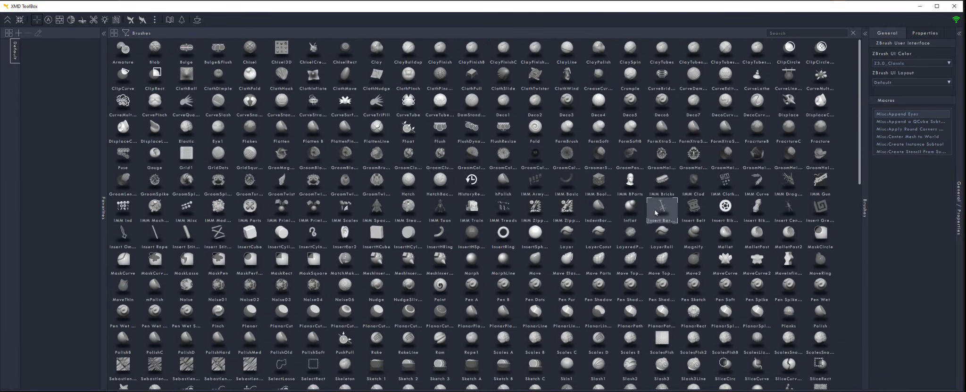
Collapse the ToolBox Brushes and General/Properties panels and narrow its column
left_click(865, 34)
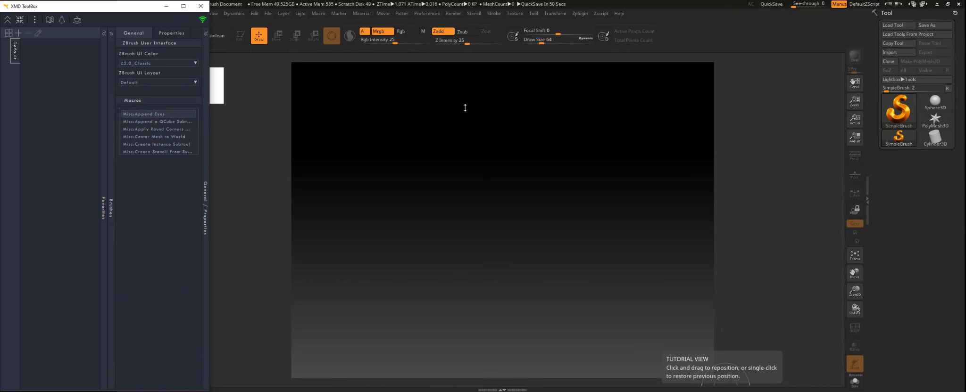
left_click(206, 34)
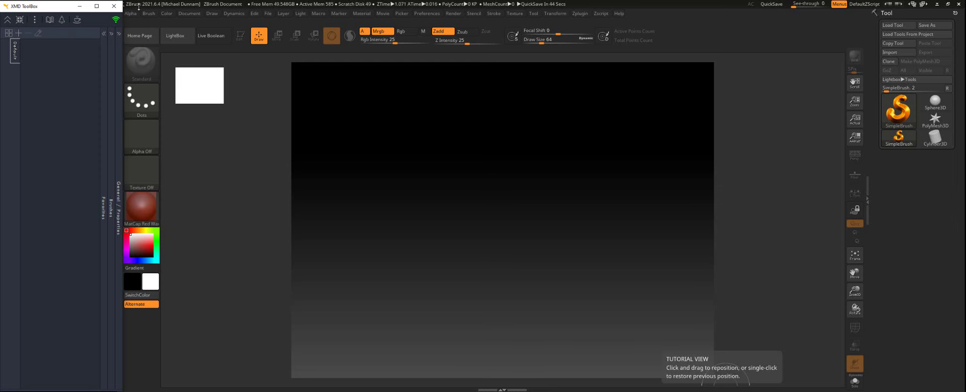
left_click_drag(122, 34, 119, 24)
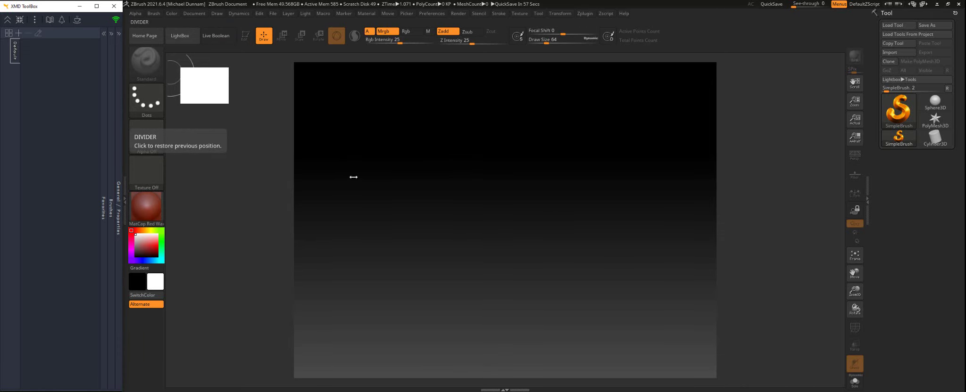
Load DefaultProject.ZPR from LightBox and expand the ToolBox to its full Brushes grid
left_click(181, 35)
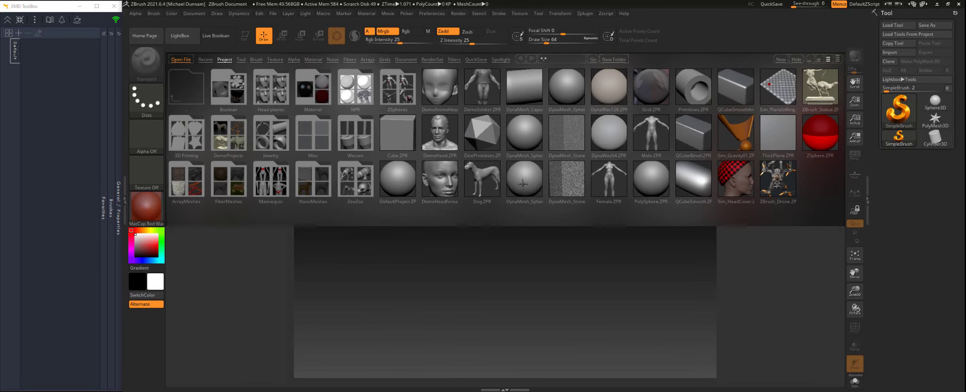
left_click(399, 180)
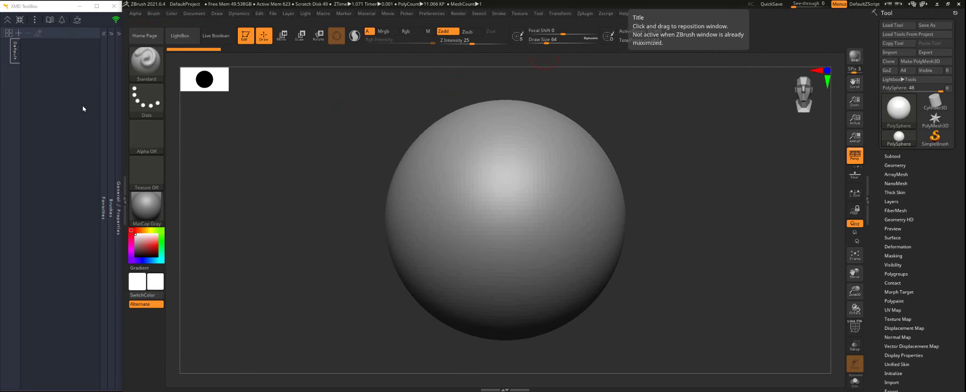
left_click(112, 33)
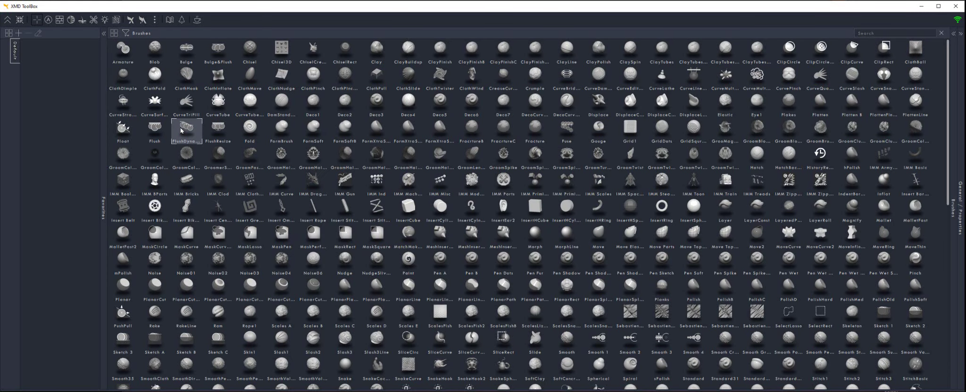
mouse_move(227, 140)
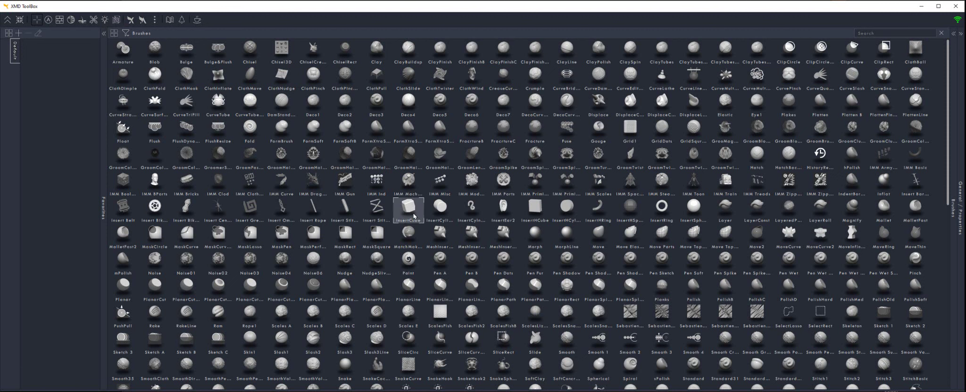
mouse_move(414, 216)
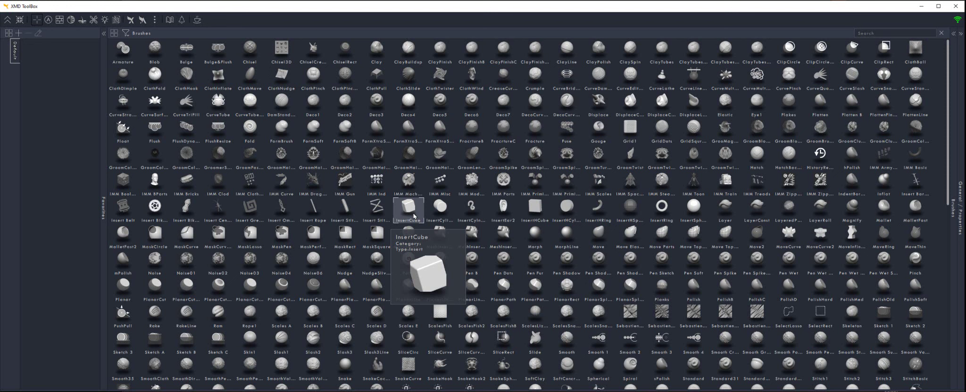
Enlarge the brush thumbnails twice and browse the library from Armature through the Curve brushes
left_click(114, 32)
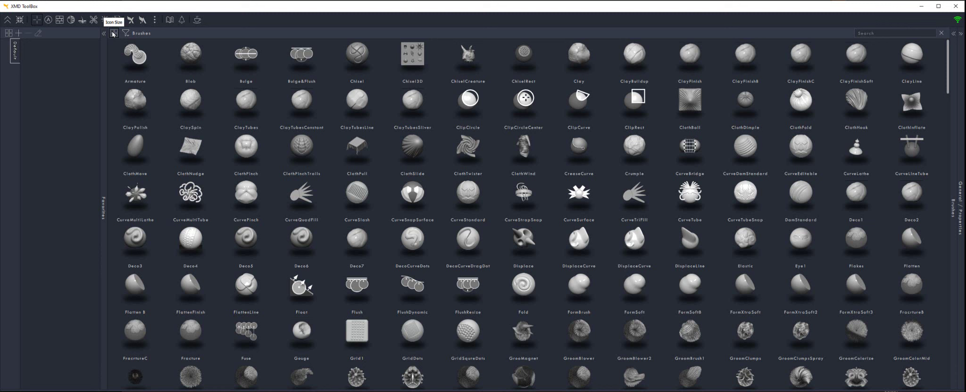
left_click(114, 33)
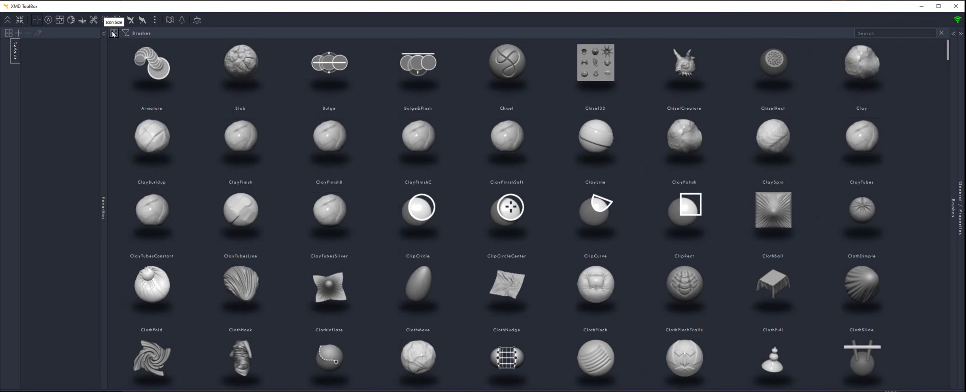
scroll(482, 171, "down", 1)
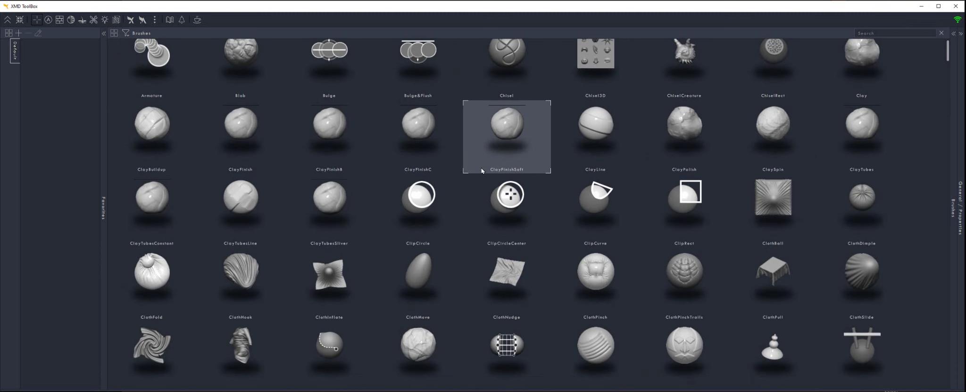
scroll(481, 171, "down", 10)
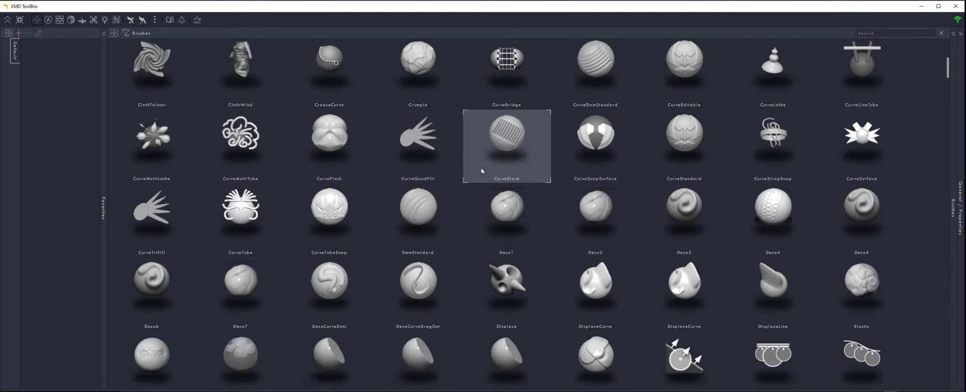
scroll(481, 171, "up", 10)
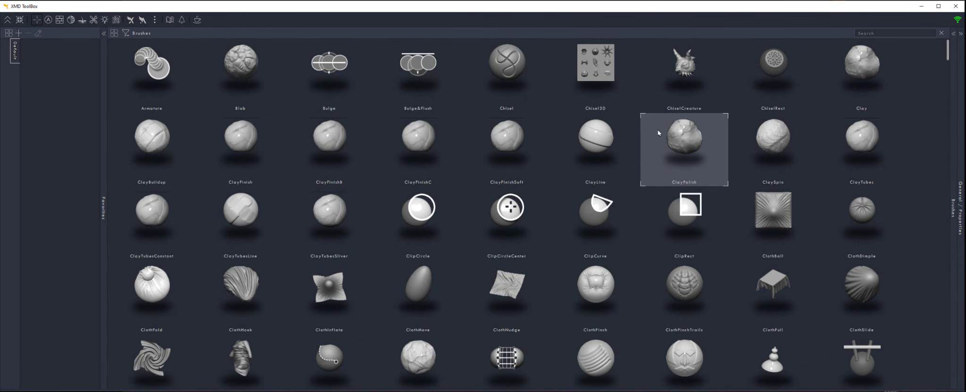
scroll(710, 283, "down", 2)
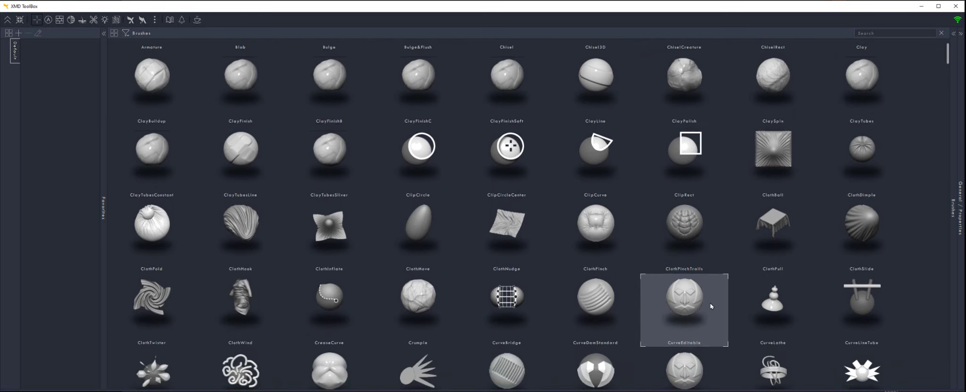
scroll(711, 306, "down", 4)
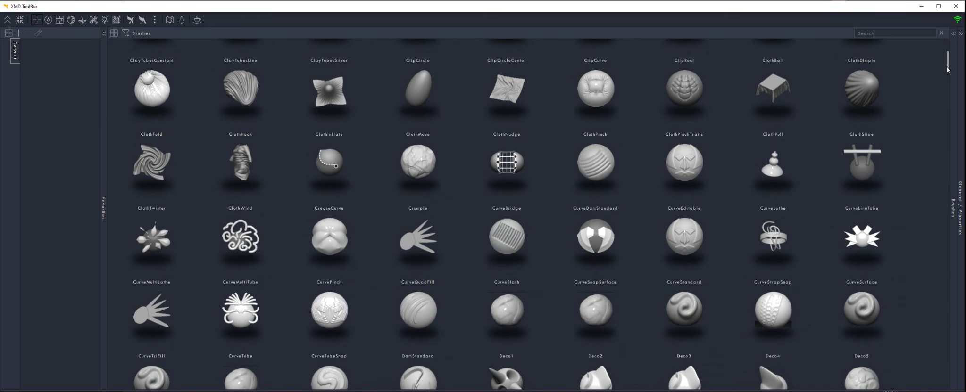
left_click_drag(947, 70, 947, 57)
mouse_move(451, 216)
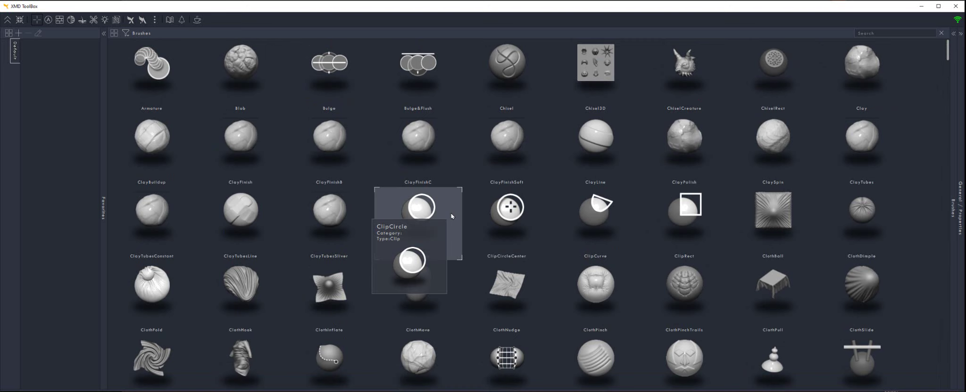
Switch Brushes to list view and widen the Name and Favorite columns
left_click(115, 33)
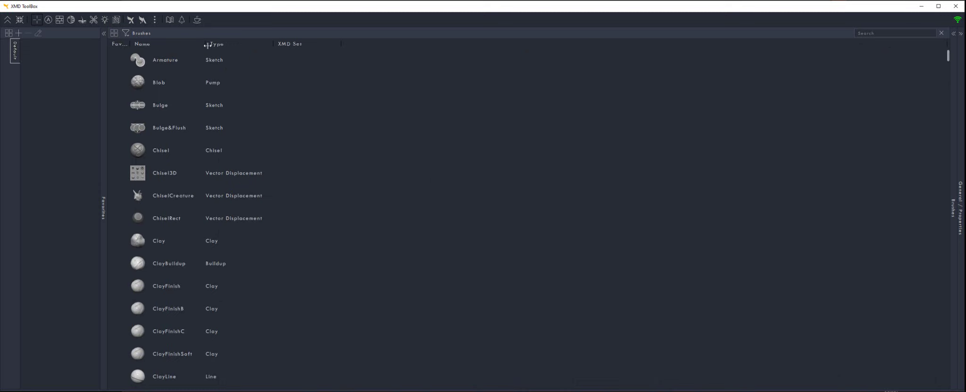
left_click_drag(206, 44, 295, 45)
left_click_drag(206, 44, 239, 45)
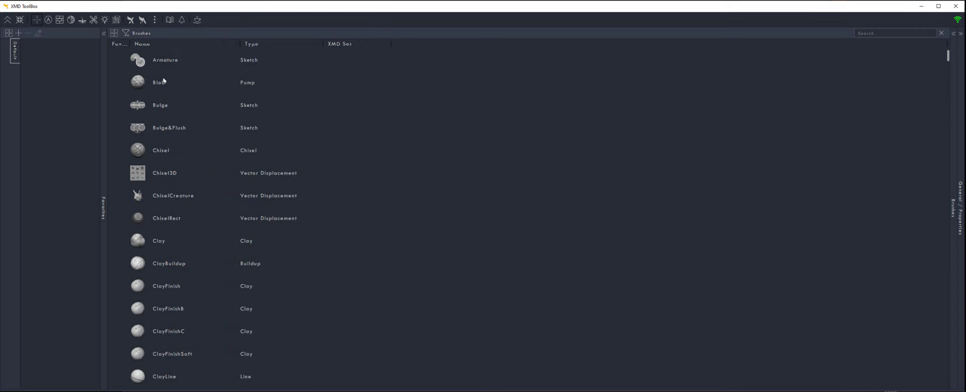
left_click_drag(131, 44, 152, 44)
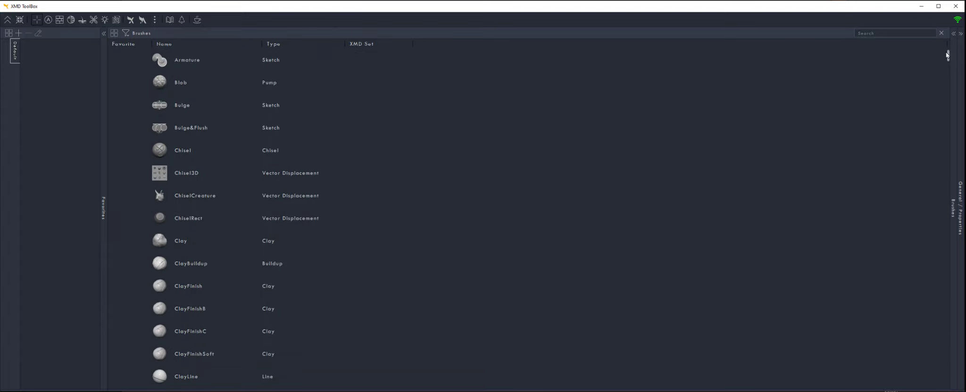
mouse_move(947, 55)
left_mouse_down()
mouse_move(942, 315)
mouse_move(951, 371)
mouse_move(930, 53)
left_mouse_up()
Return Brushes to a grid of enlarged thumbnails with full names
left_click(115, 32)
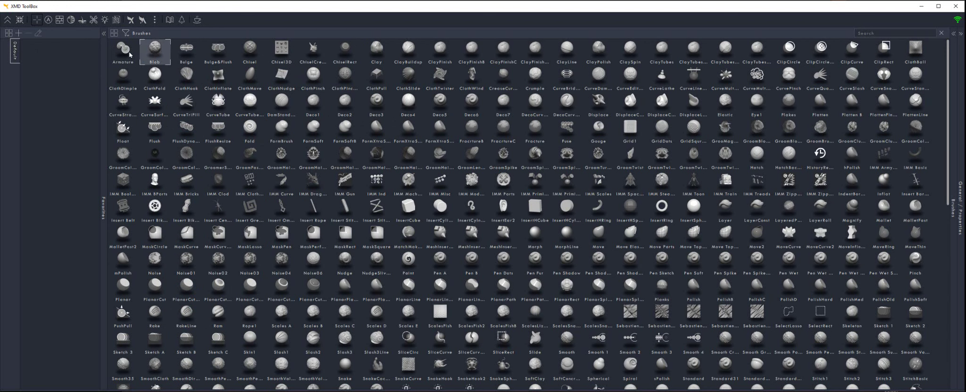
left_click(114, 33)
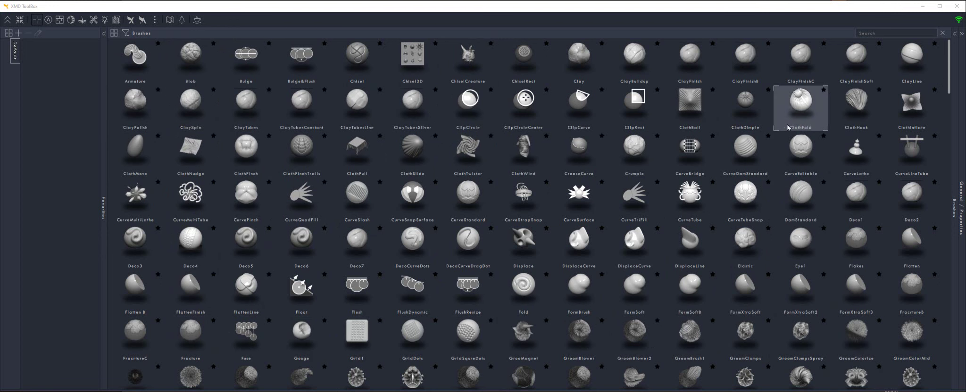
scroll(386, 179, "down", 10)
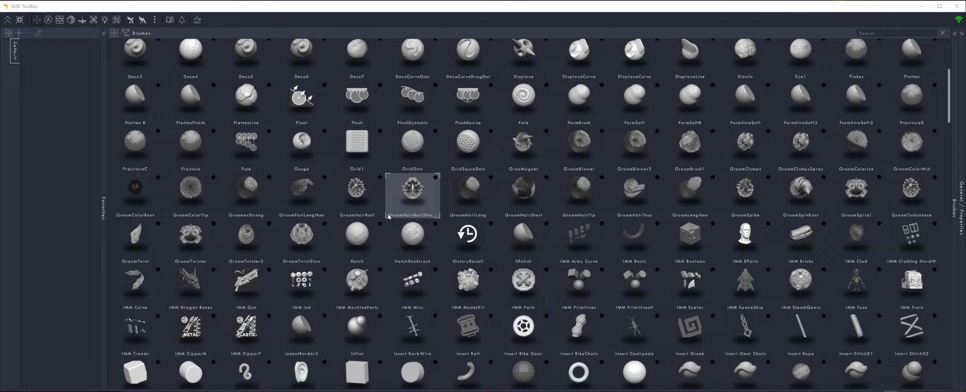
scroll(419, 228, "down", 20)
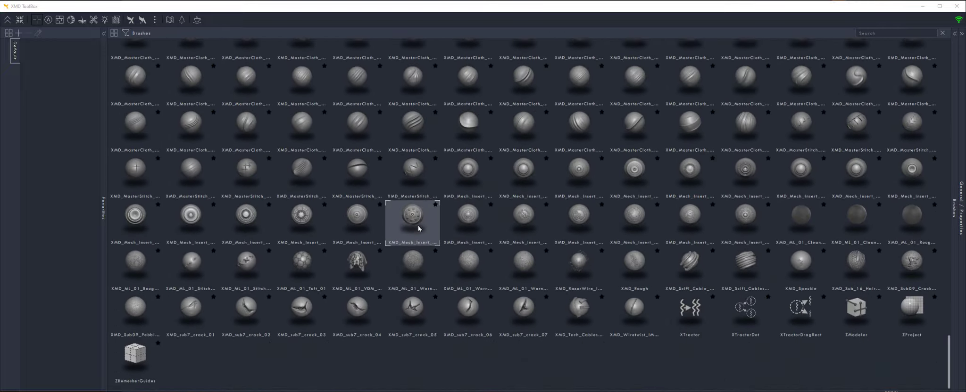
scroll(419, 229, "up", 20)
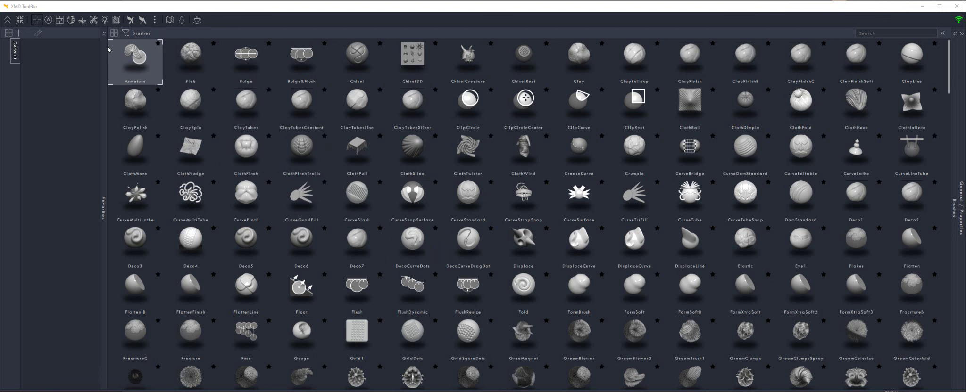
Browse the Alphas, Textures, Materials, Fibers, Tools and Lights libraries, ending on Projects
left_click(48, 21)
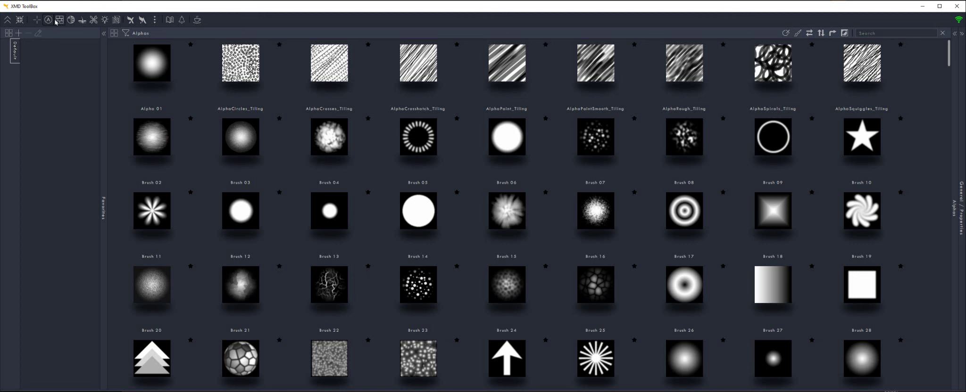
left_click(59, 20)
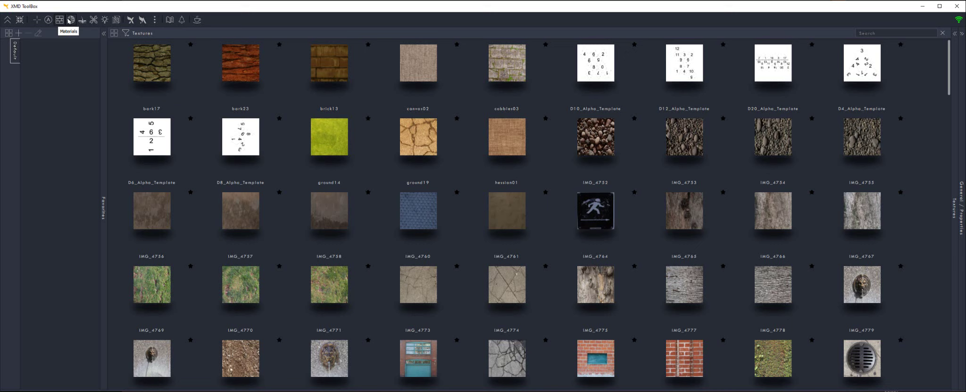
left_click(71, 19)
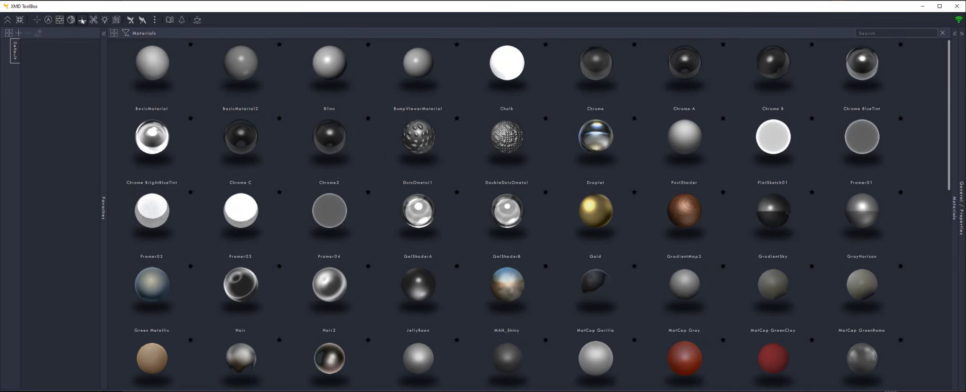
left_click(82, 20)
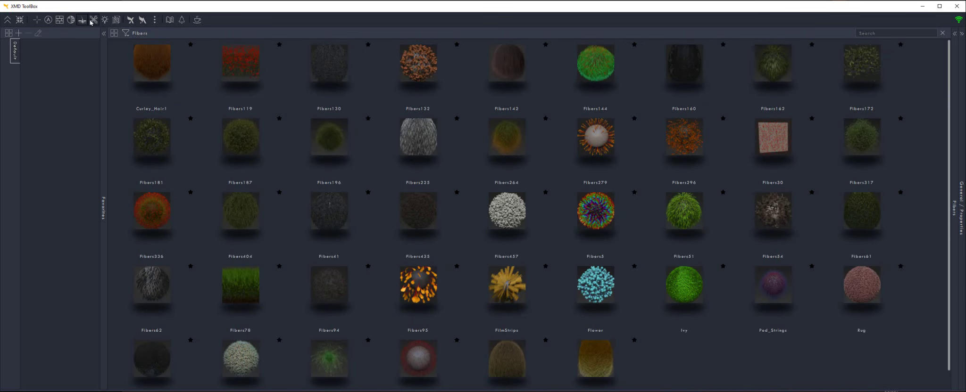
left_click(93, 20)
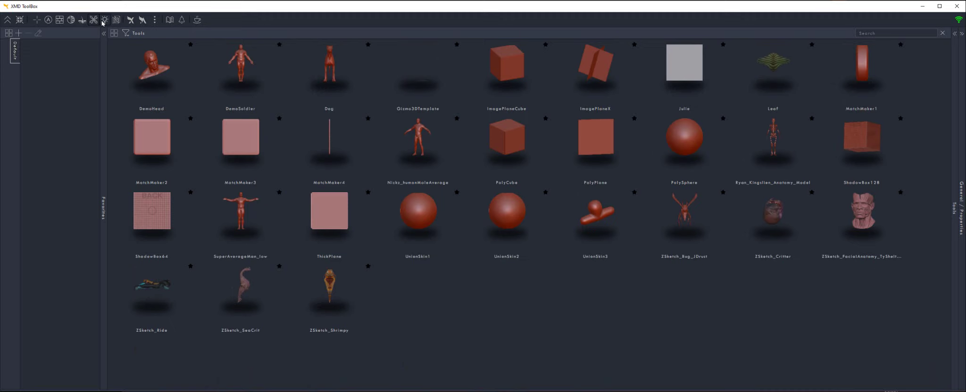
left_click(103, 21)
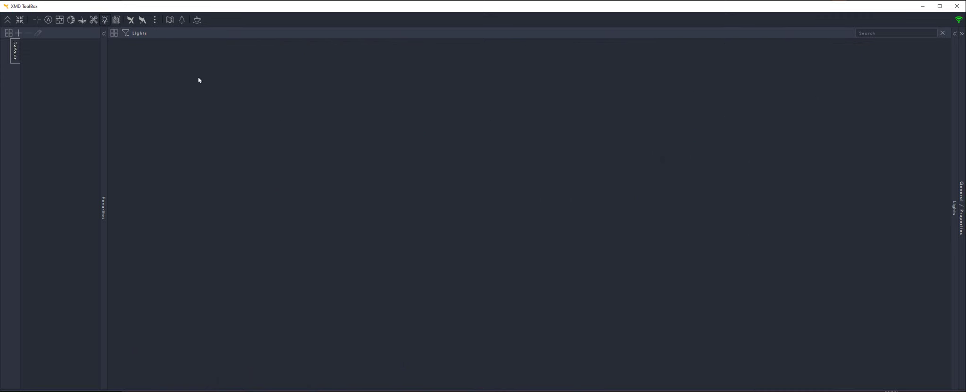
left_click(116, 19)
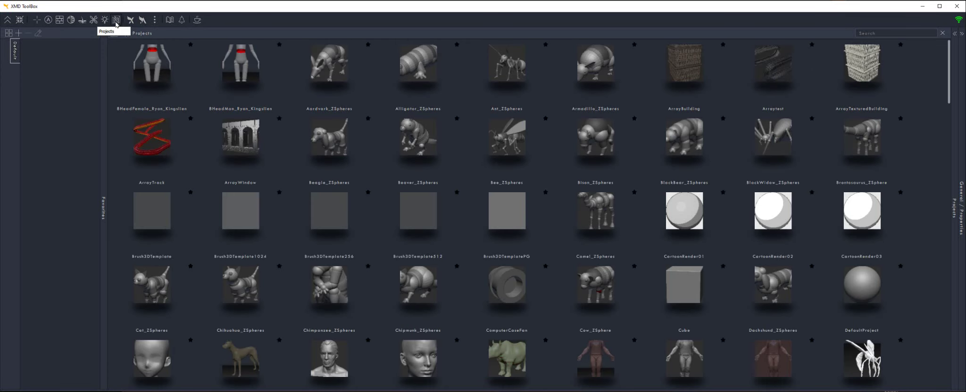
scroll(292, 144, "down", 15)
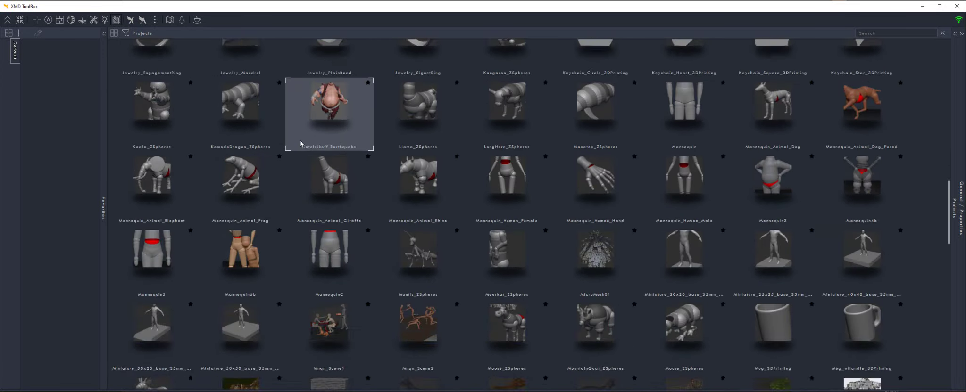
scroll(306, 147, "up", 15)
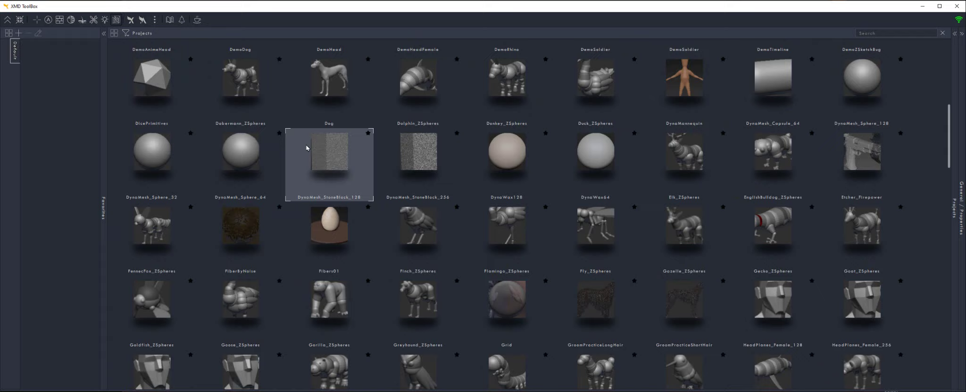
scroll(312, 138, "down", 1)
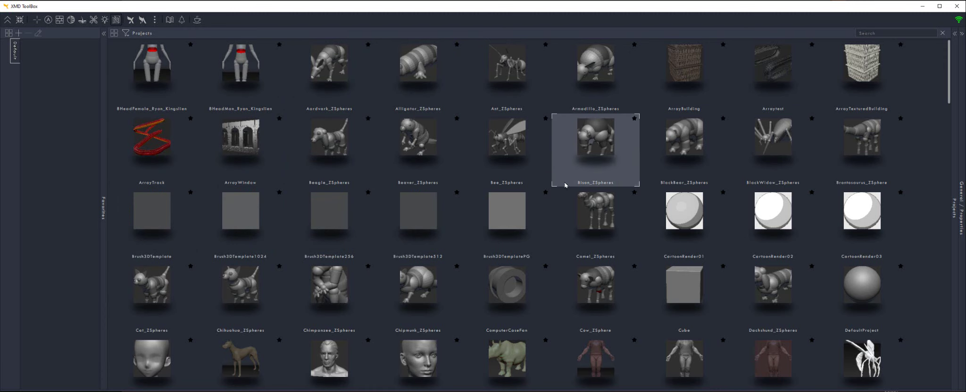
Open the General panel and review UI Color and UI Layout, keeping Z3.0_Classic and Default
left_click(955, 33)
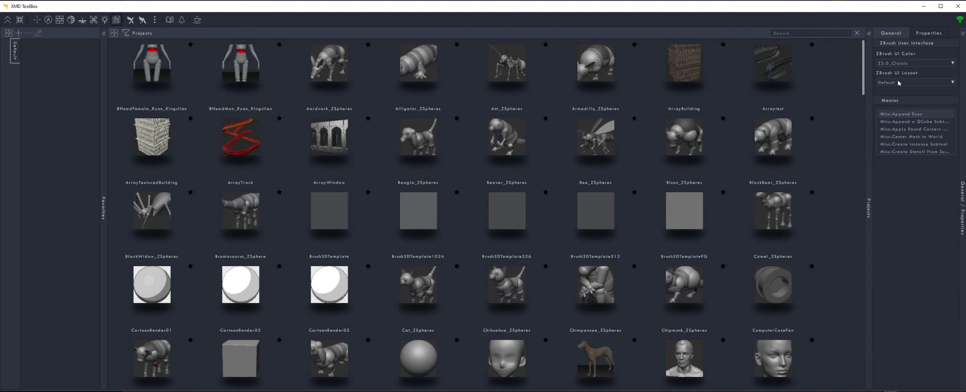
left_click(931, 65)
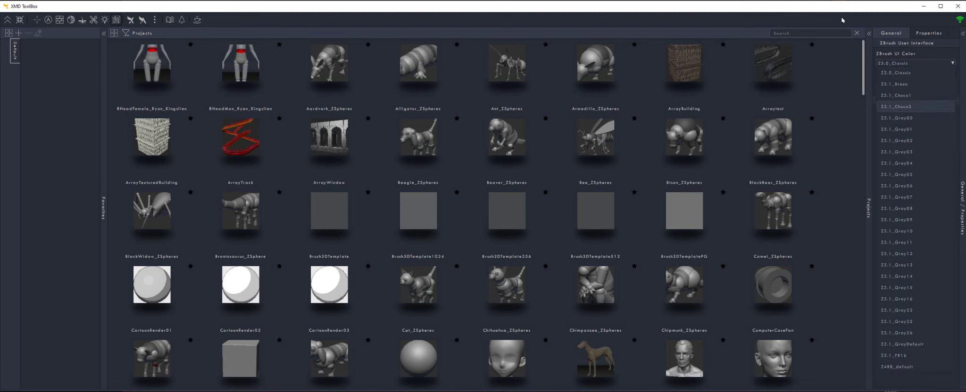
left_click(909, 55)
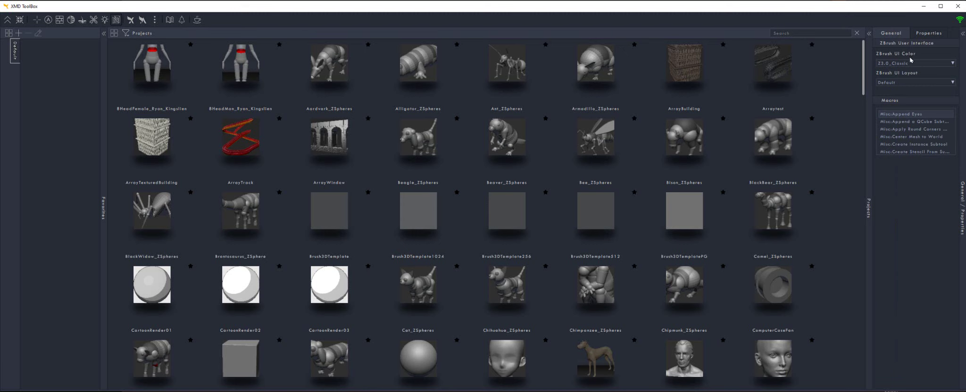
left_click(912, 82)
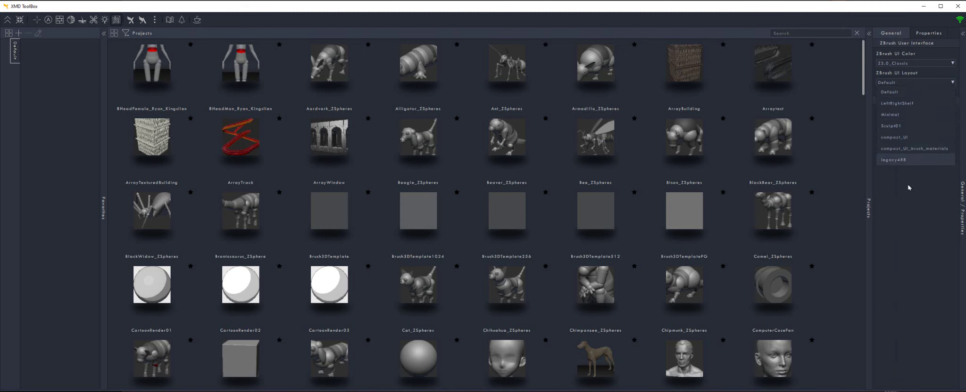
left_click(919, 246)
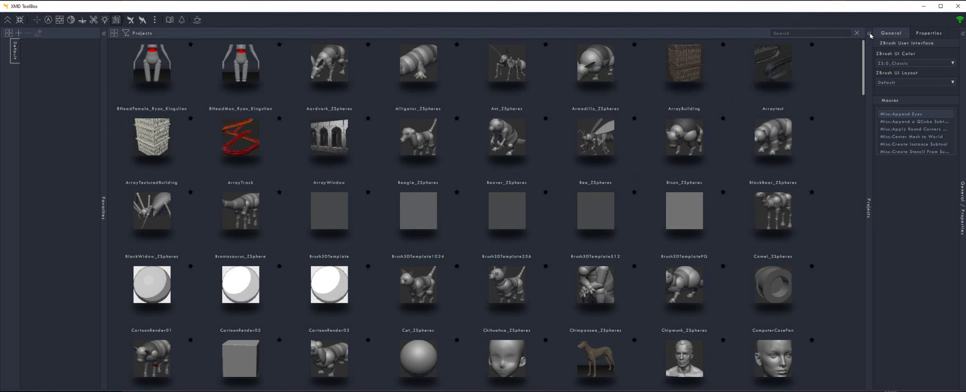
Shrink the ToolBox to a side strip, close File Explorer, and re-toggle the General panel
left_click(870, 34)
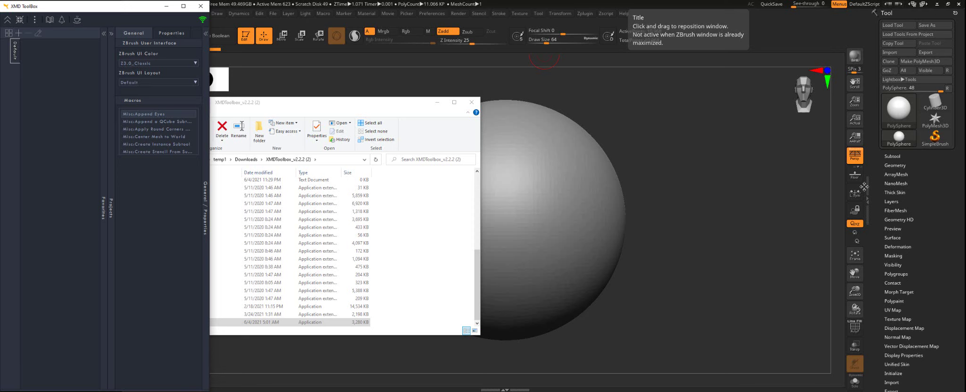
left_click(437, 102)
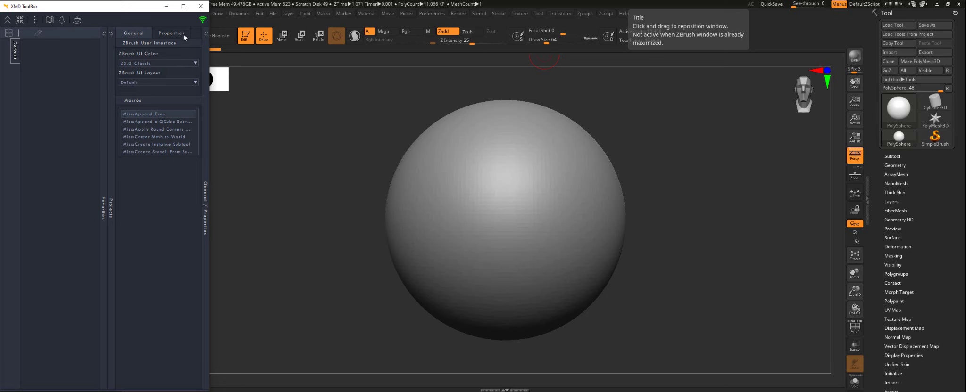
left_click(205, 34)
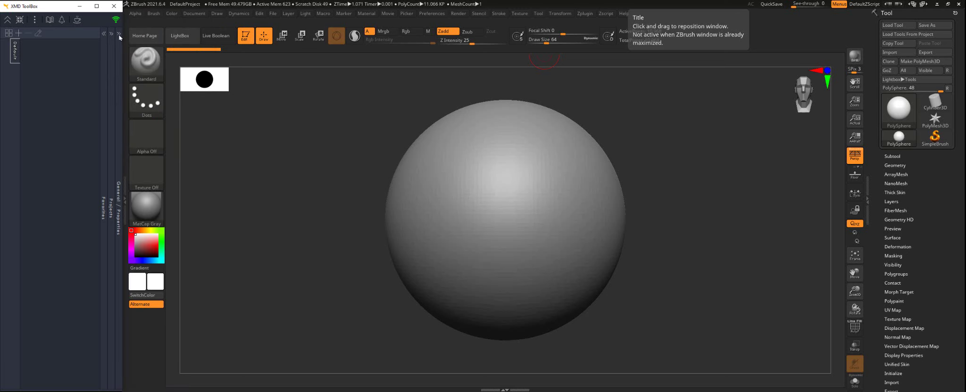
left_click(120, 36)
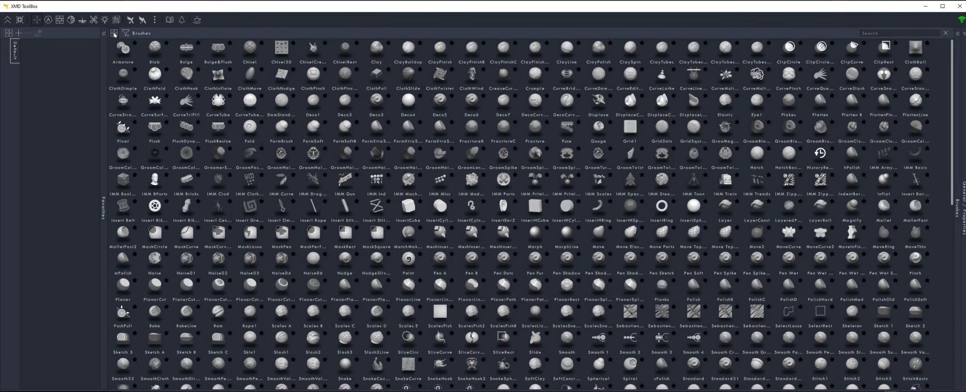
Restore the toolbox to full screen with thumbnail grid view and select ClothPinch
left_click(114, 33)
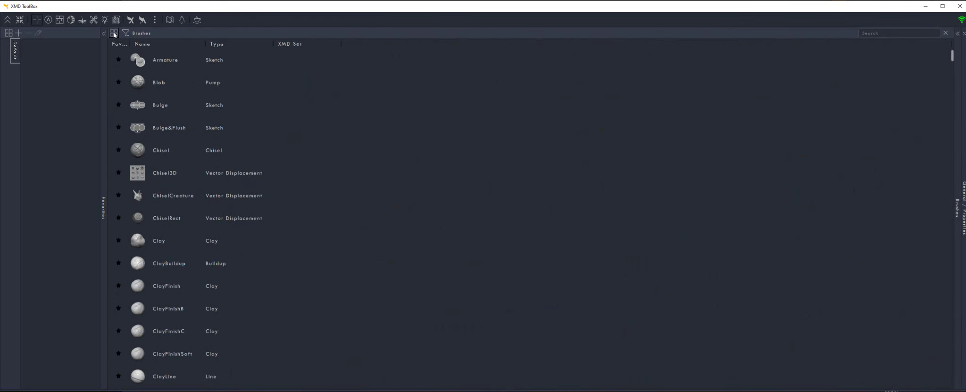
left_click(114, 33)
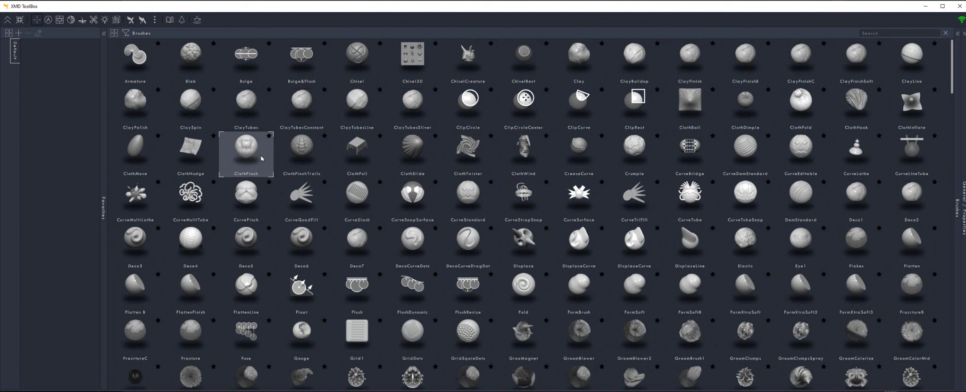
left_click(262, 158)
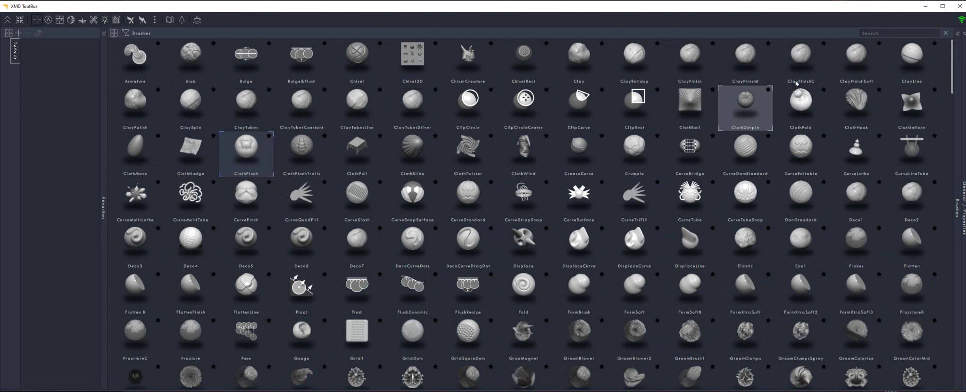
Review ClothPinch's brush type options, leave it as Cloth, and select Deco2
left_click(965, 35)
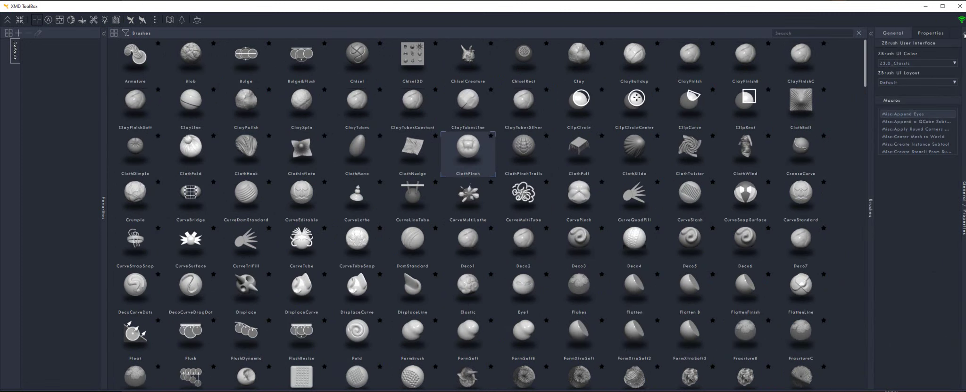
left_click(930, 33)
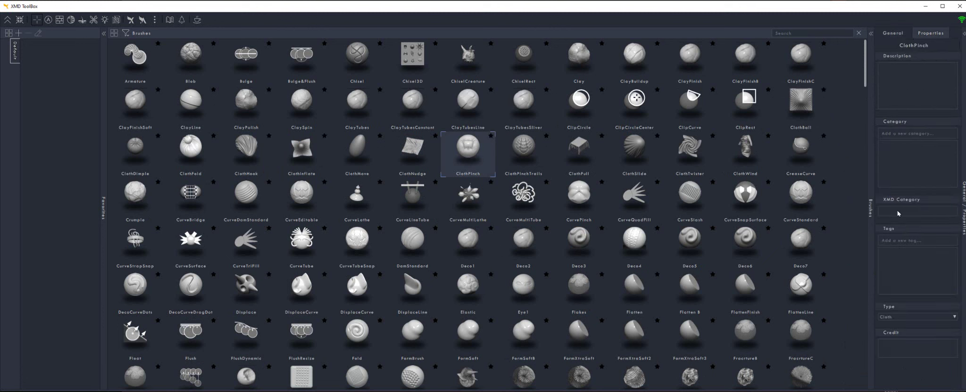
left_click(903, 319)
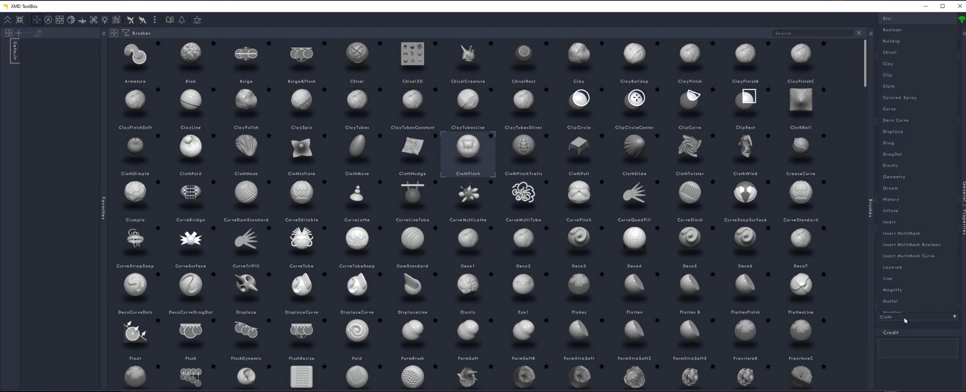
left_click(905, 321)
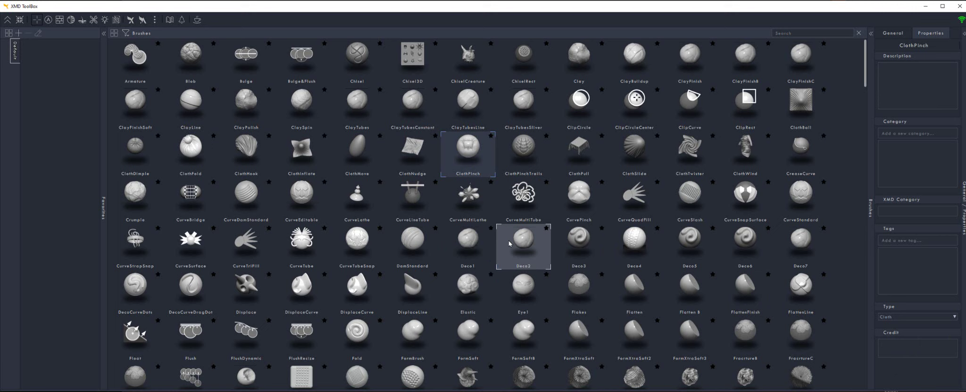
left_click(527, 252)
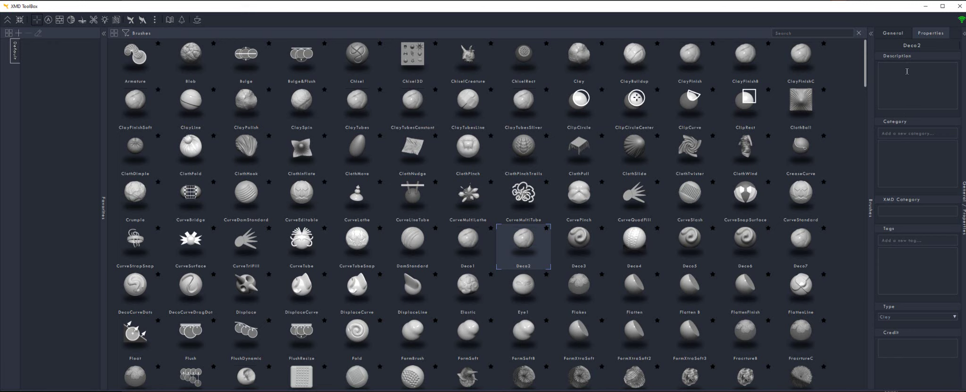
Describe Deco2 as used for sculpting dragons and Insert Omni Chain as 'great for clothing ornaments'
mouse_move(676, 124)
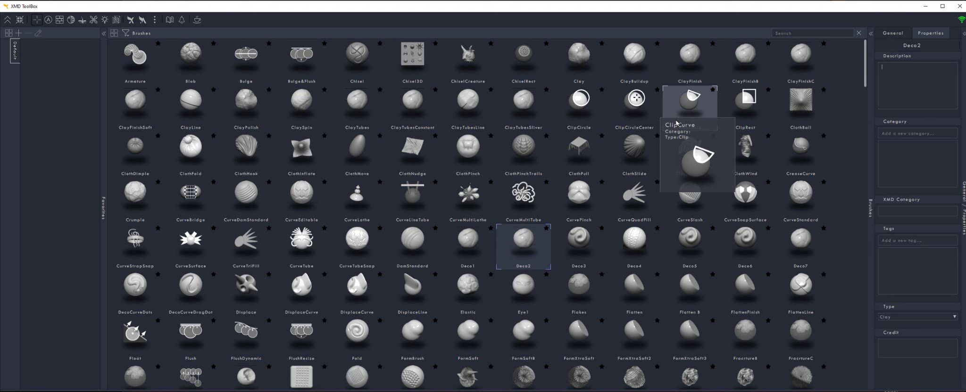
type("this all the time for sculpting dragons.")
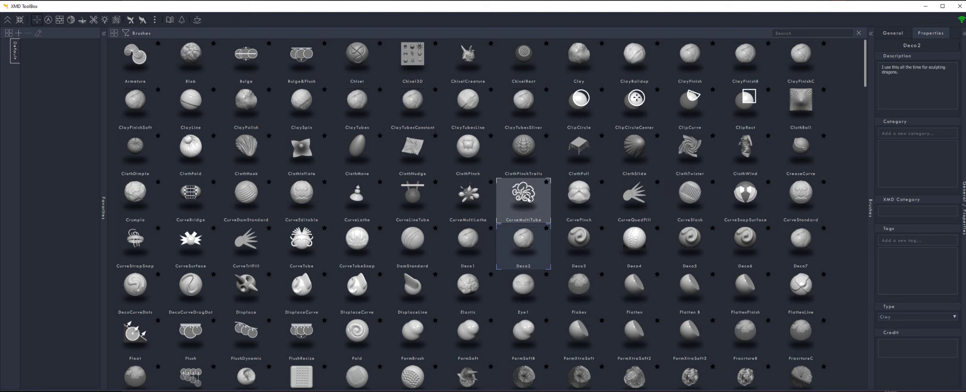
scroll(268, 267, "down", 1)
scroll(268, 266, "down", 6)
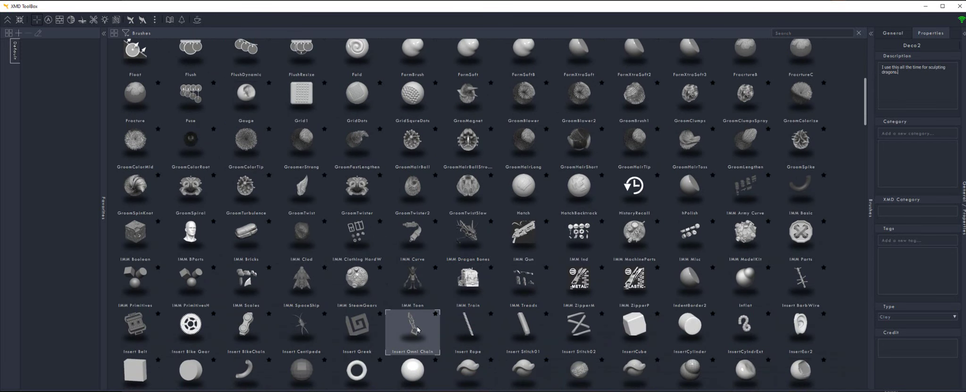
left_click(418, 330)
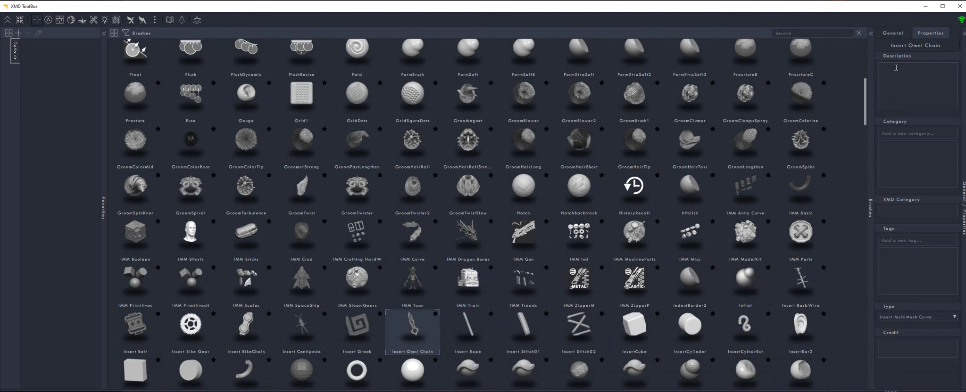
type("his is great for clothing ornam")
type("ents.")
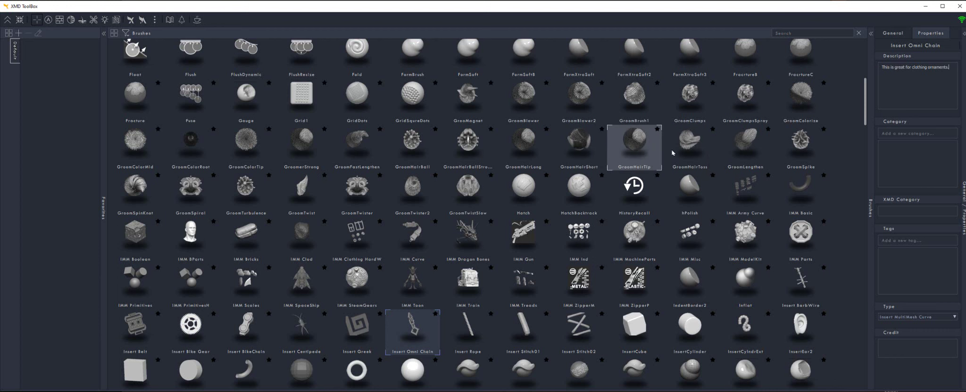
Add a Damage category and assign it to XMD_DamageKit_05, _06 and _07
scroll(755, 147, "down", 10)
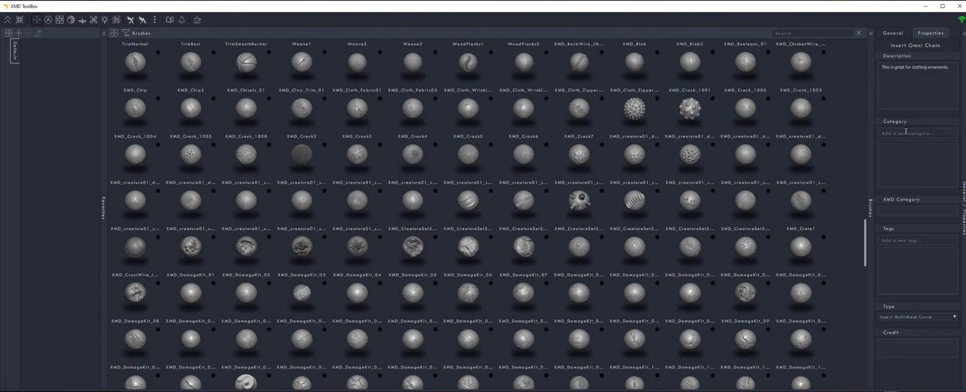
type("Damage")
key("Return")
left_click(468, 255)
key("Right")
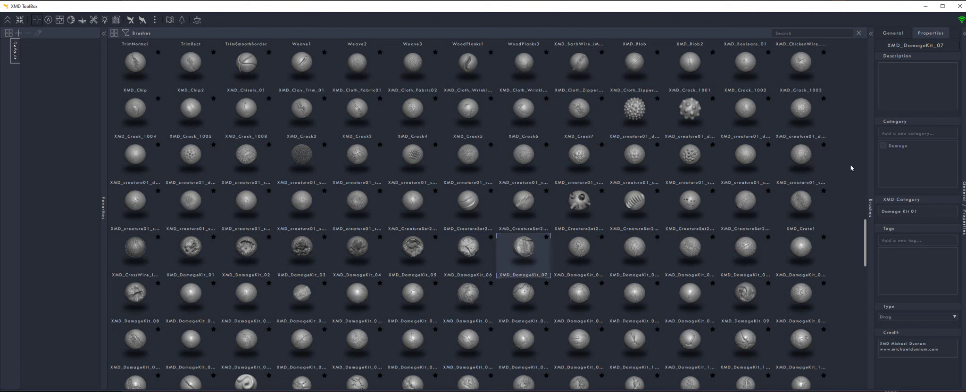
left_click(468, 250)
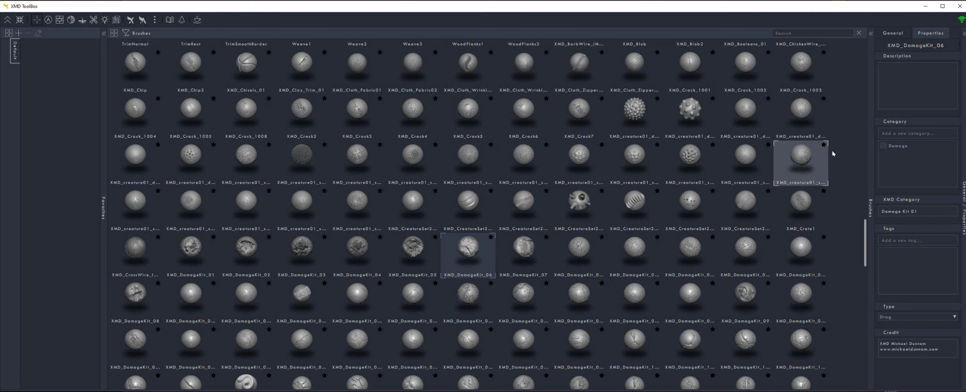
left_click(427, 250)
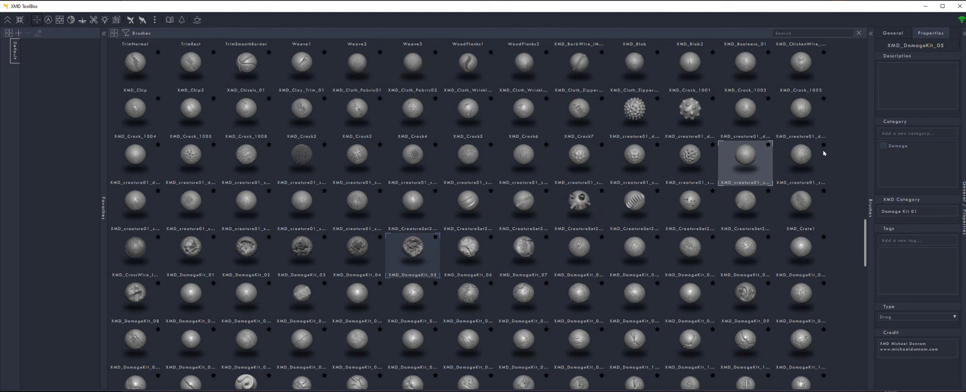
left_click(884, 146)
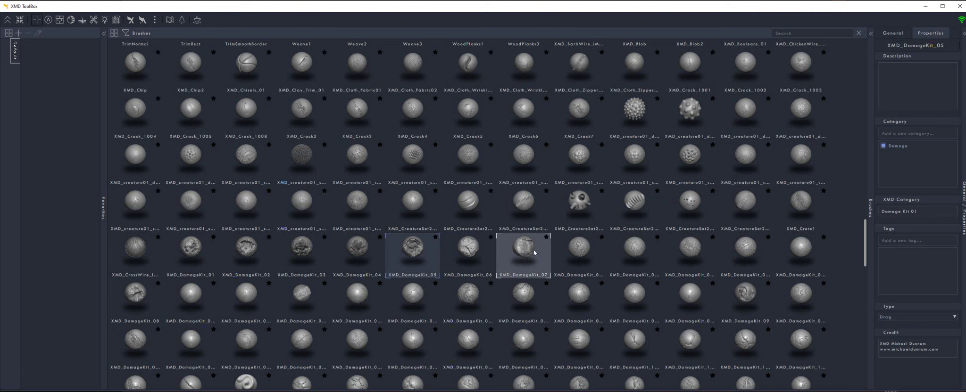
Filter the brush library to the Damage category, then reopen the filter options
left_click(125, 33)
left_click(271, 69)
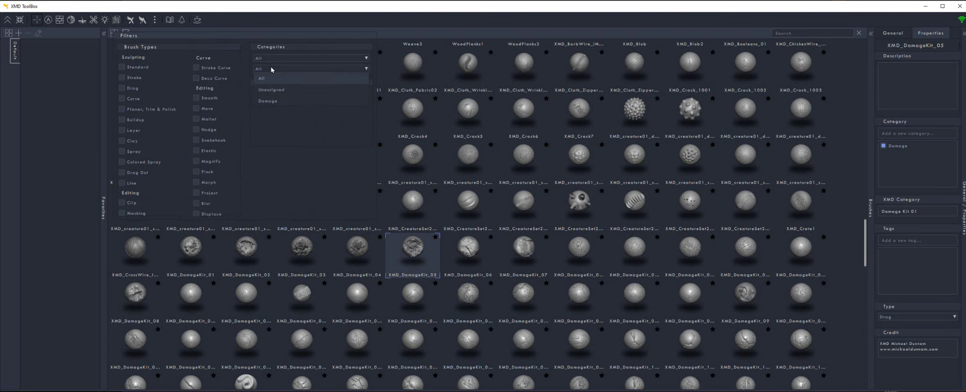
left_click(283, 101)
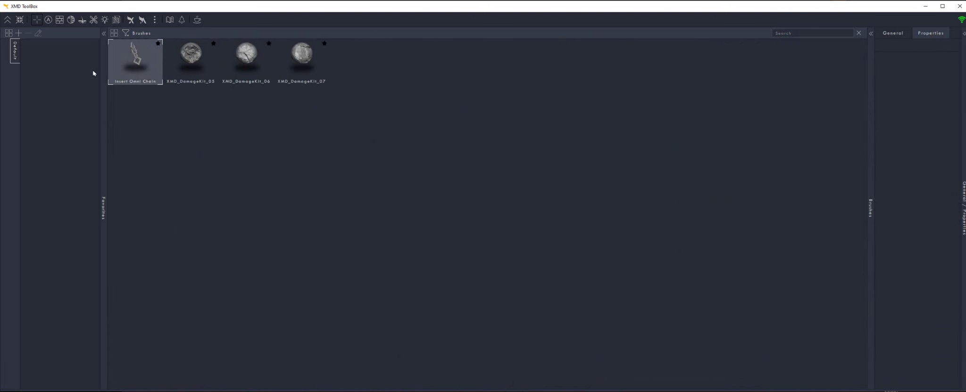
left_click(127, 34)
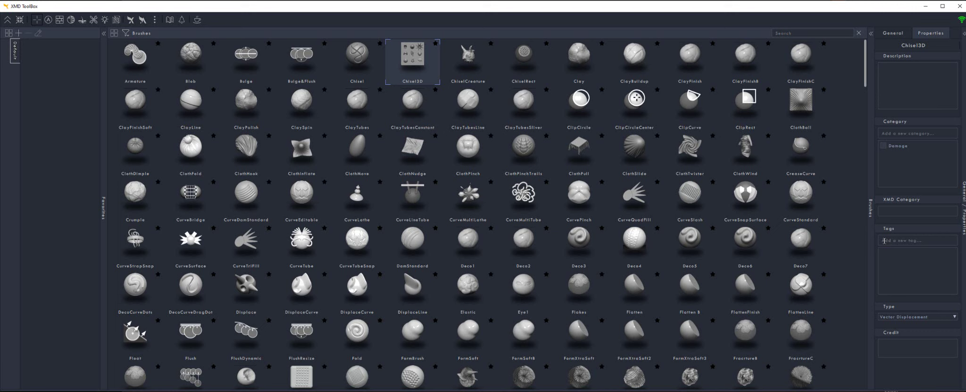
Add the tags cracks, hair, smoothing, Carving and Chisels to Chisel3D
type("cracks")
key("Return")
type("hair")
key("Return")
type("smoothing")
key("Return")
type("Carving")
key("Return")
type("ch")
key("Return")
scroll(910, 263, "up", 2)
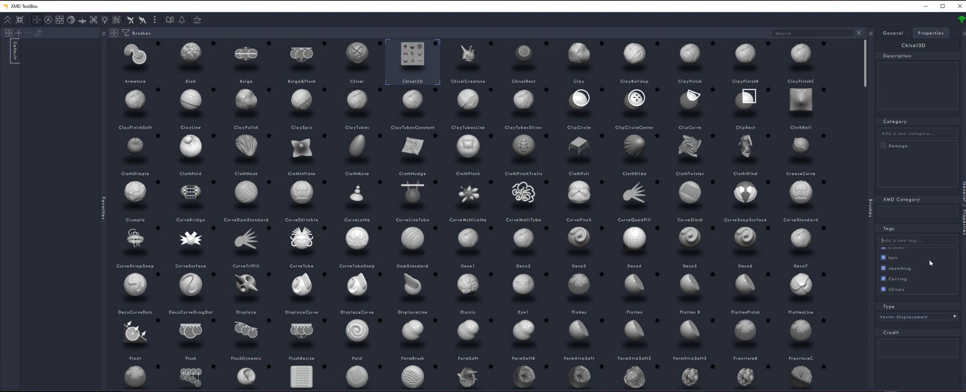
scroll(910, 263, "down", 3)
left_click(905, 319)
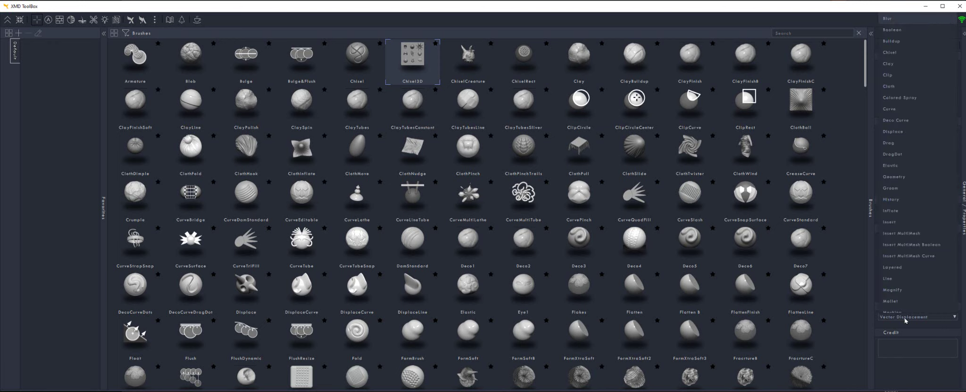
left_click(905, 320)
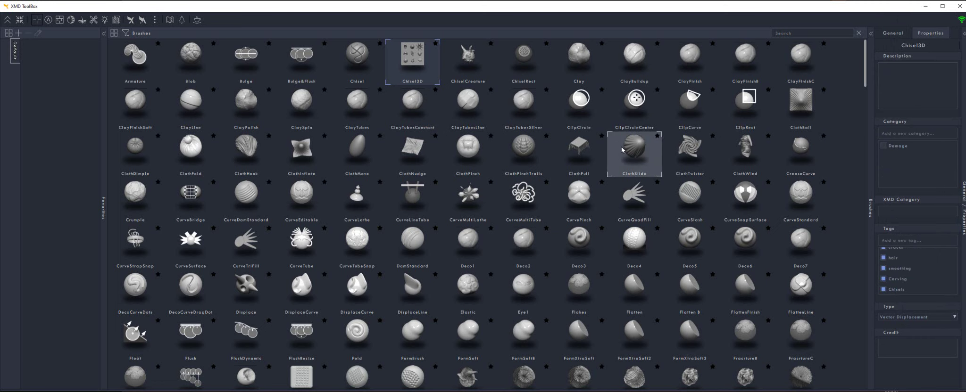
left_click(909, 318)
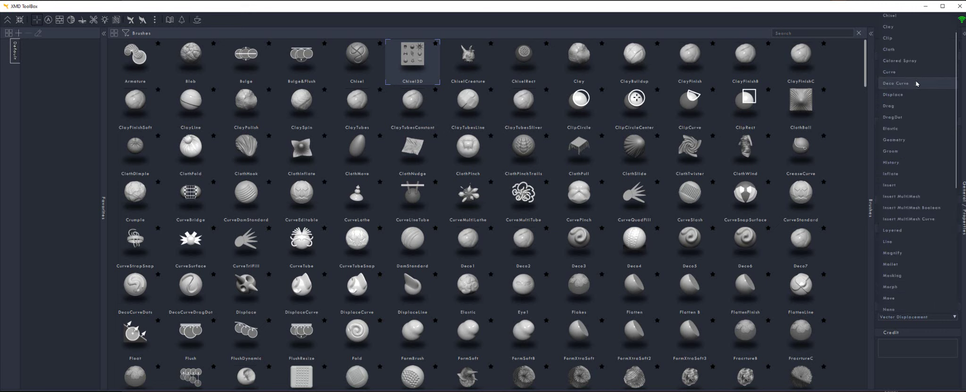
scroll(916, 83, "down", 5)
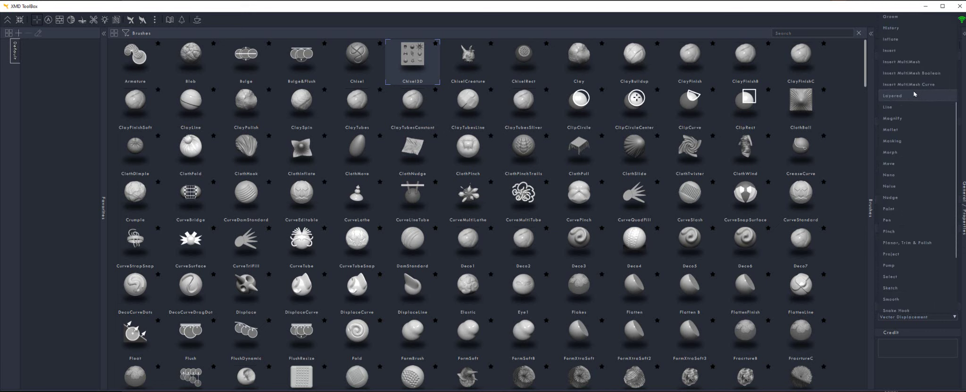
scroll(918, 96, "up", 3)
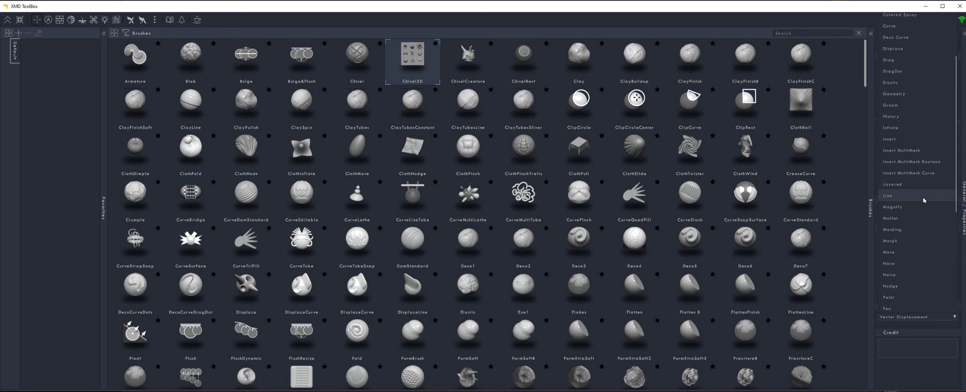
scroll(922, 199, "up", 2)
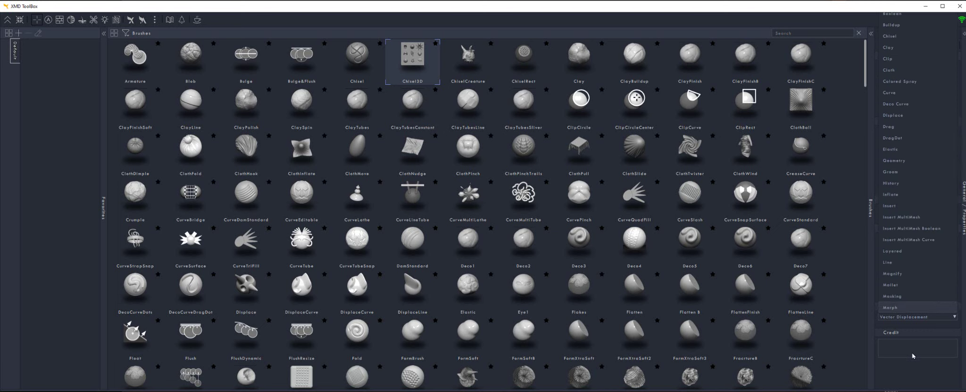
scroll(917, 219, "down", 7)
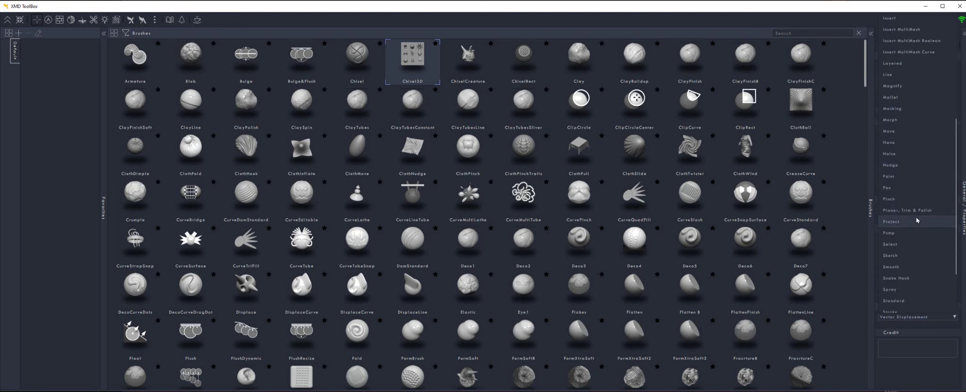
scroll(918, 220, "down", 3)
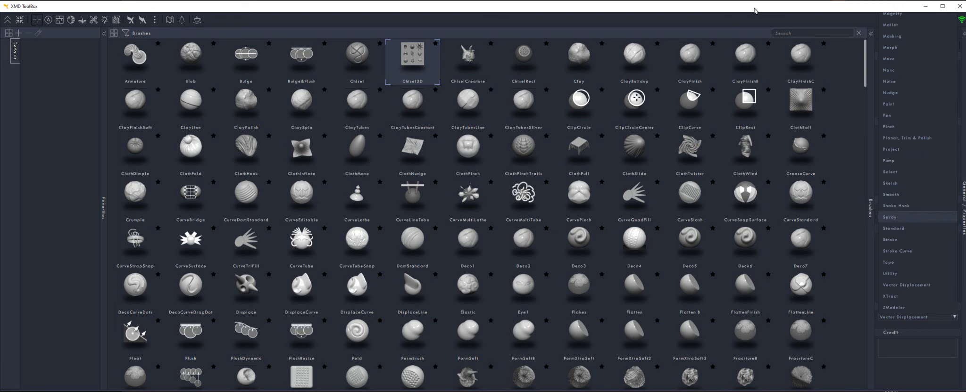
Leave the type list unchanged, select Deco7, and filter the library to Mallet brushes
left_click(800, 240)
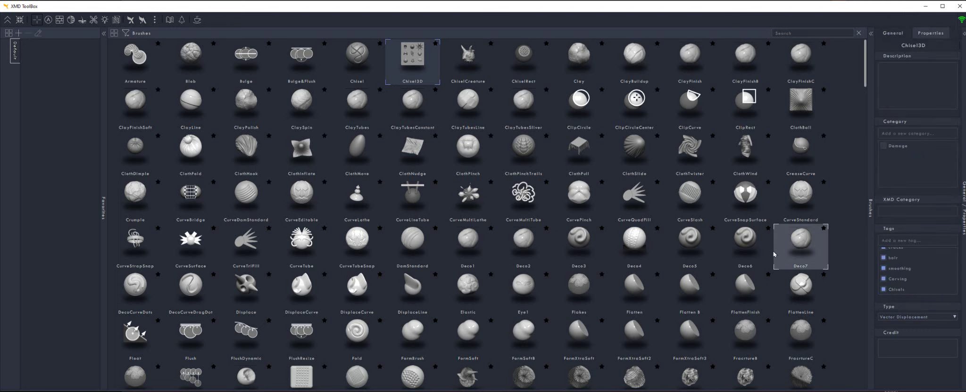
left_click(801, 241)
left_click(125, 34)
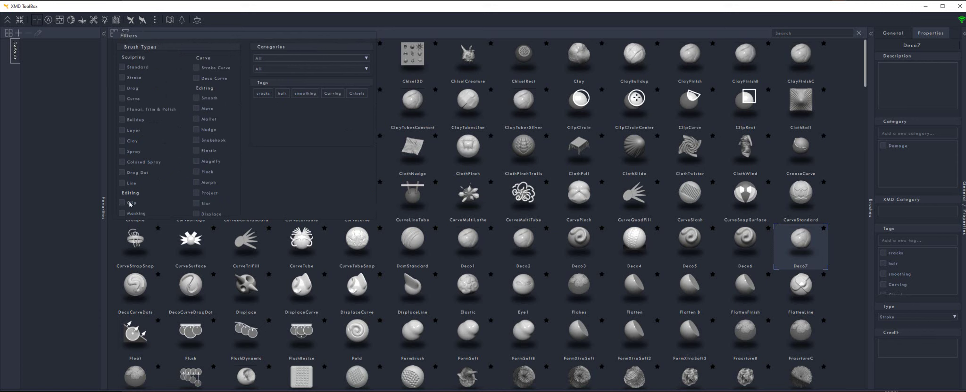
scroll(191, 154, "down", 5)
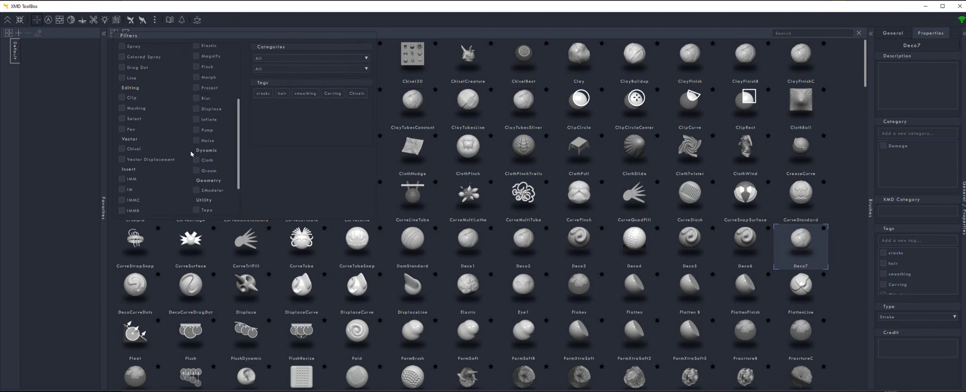
scroll(191, 154, "up", 5)
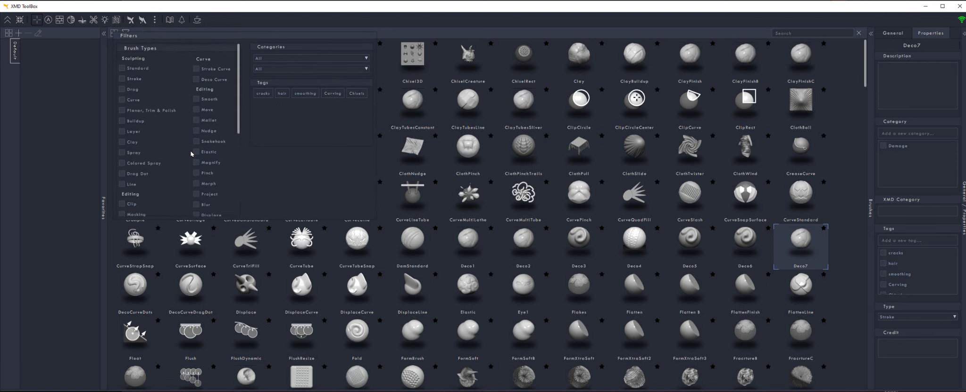
left_click(197, 119)
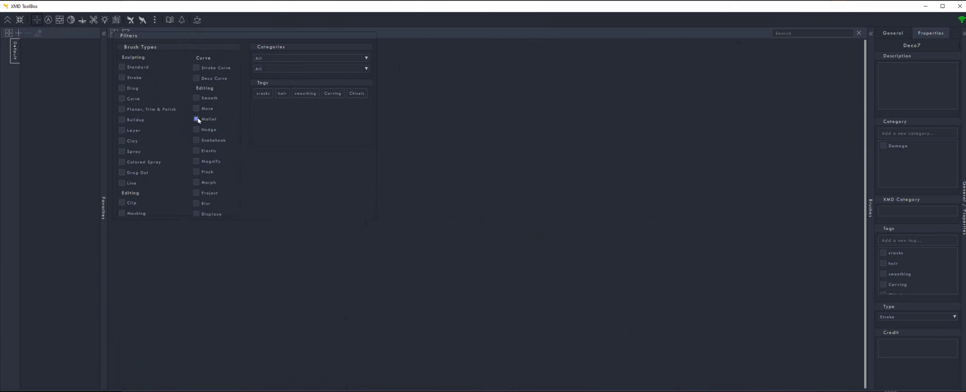
left_click(487, 122)
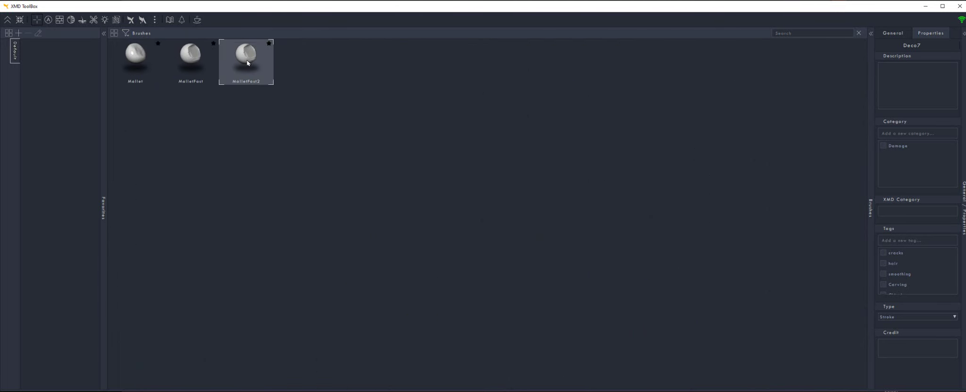
Switch the brush-type filter from Mallet to Move
mouse_move(130, 42)
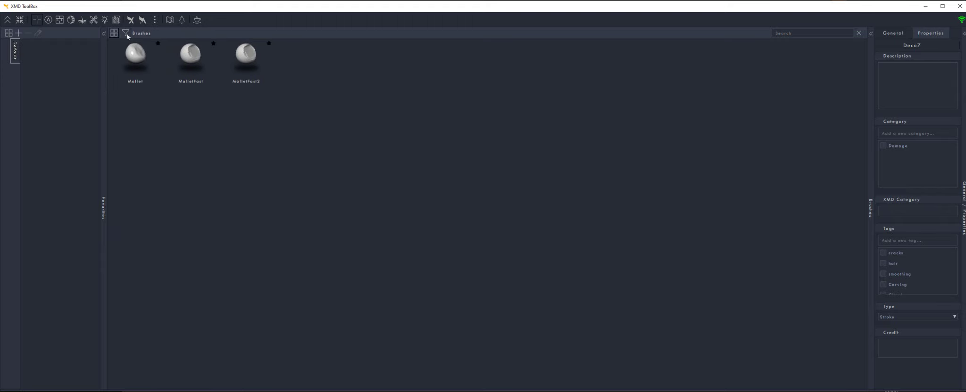
left_click(126, 33)
left_click(196, 118)
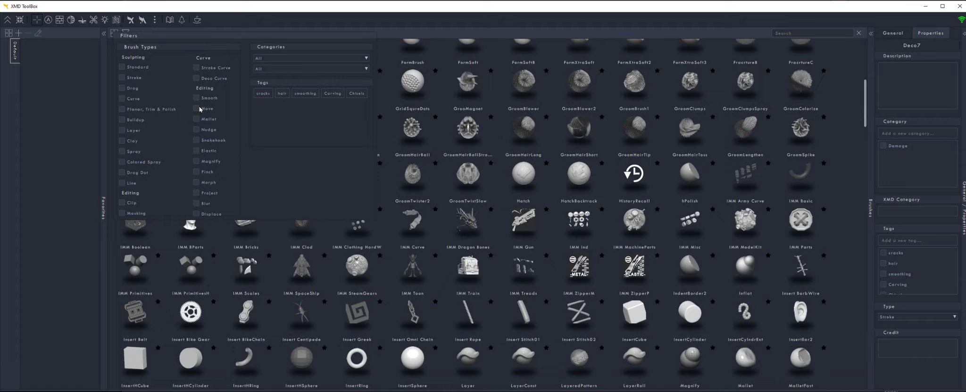
left_click(197, 109)
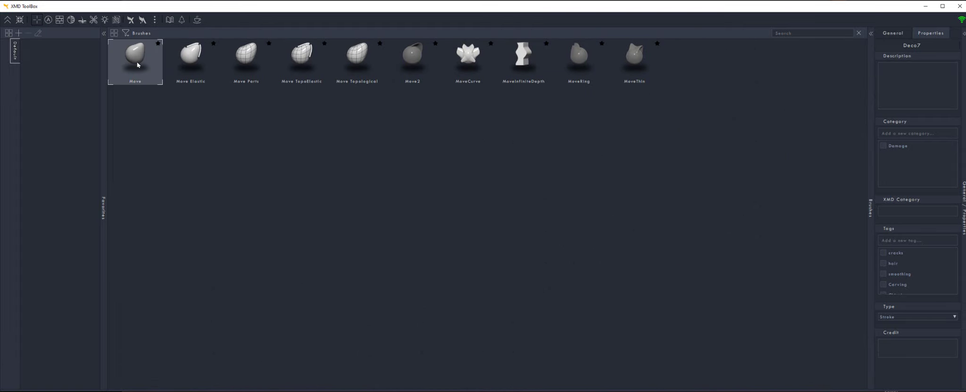
left_click(125, 33)
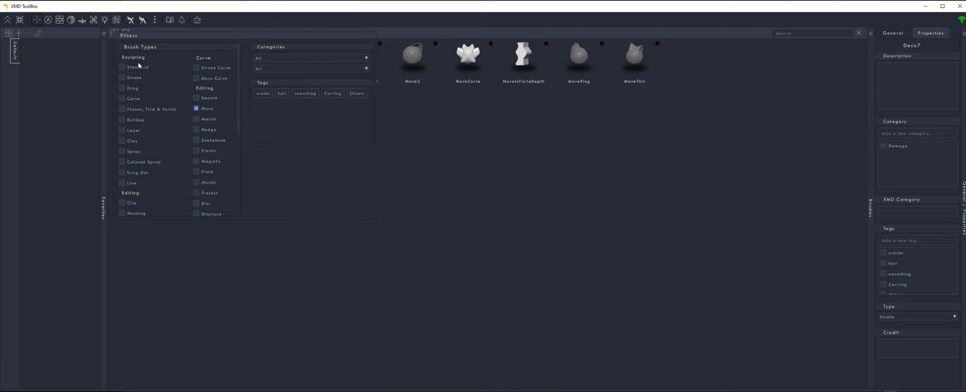
Browse the brush types and both Categories lists without changing them
scroll(160, 149, "down", 5)
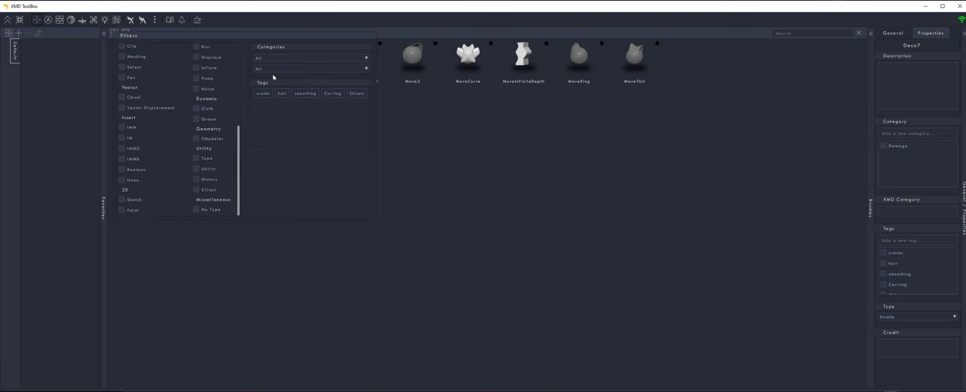
left_click(286, 59)
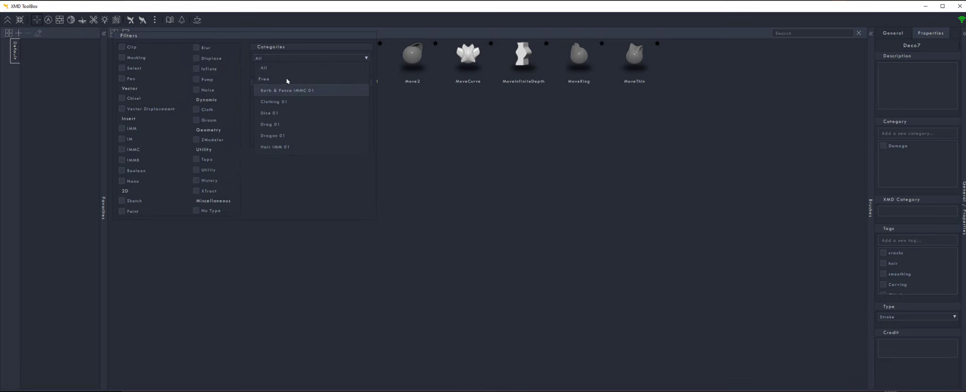
left_click(284, 156)
left_click(286, 69)
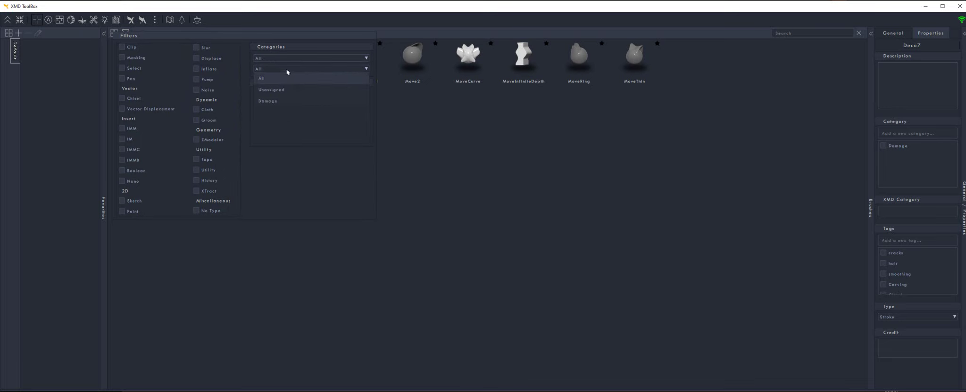
left_click(286, 119)
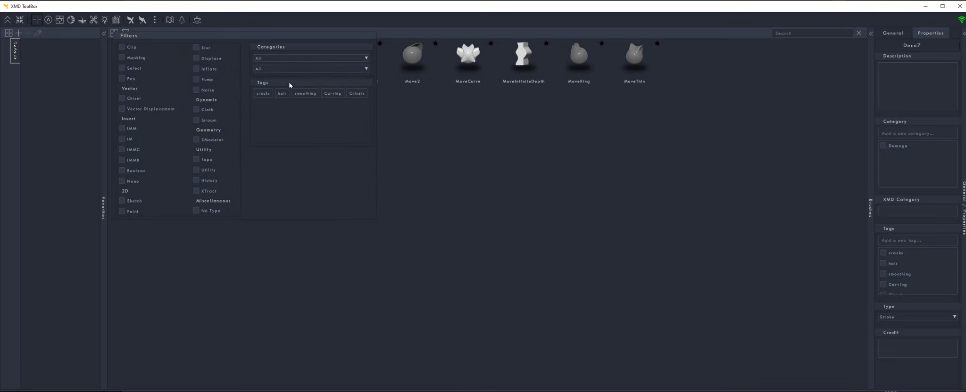
Filter by the cracks tag, then switch the tag filter so brushes reappear
left_click(263, 94)
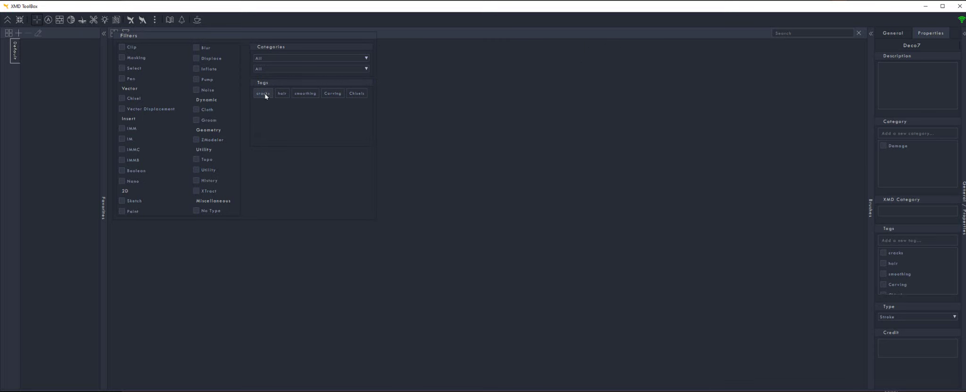
mouse_move(125, 33)
left_click(282, 93)
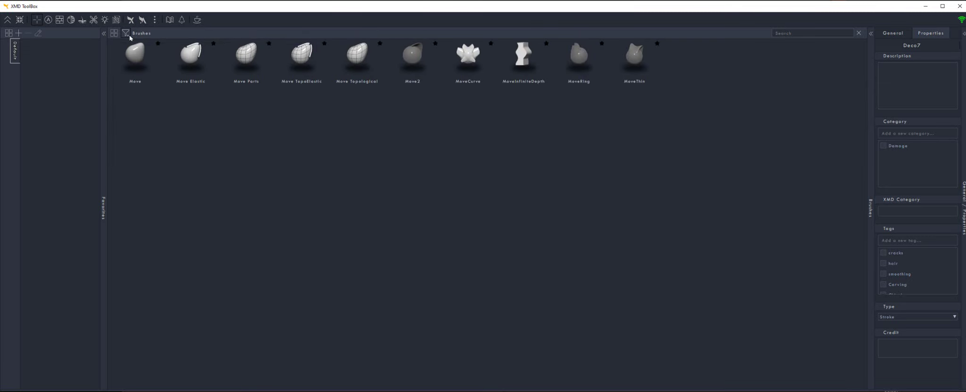
Switch to the Alphas library, toggle the Ignored filter on and off, and inspect Brush 08
mouse_move(131, 37)
left_click(48, 19)
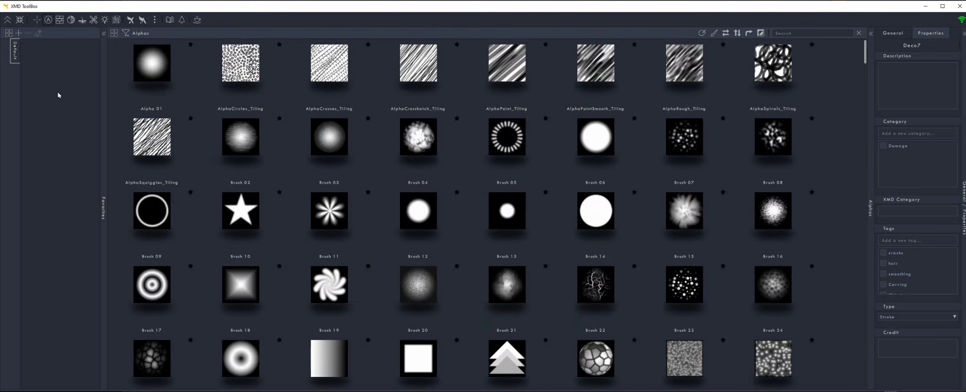
mouse_move(131, 33)
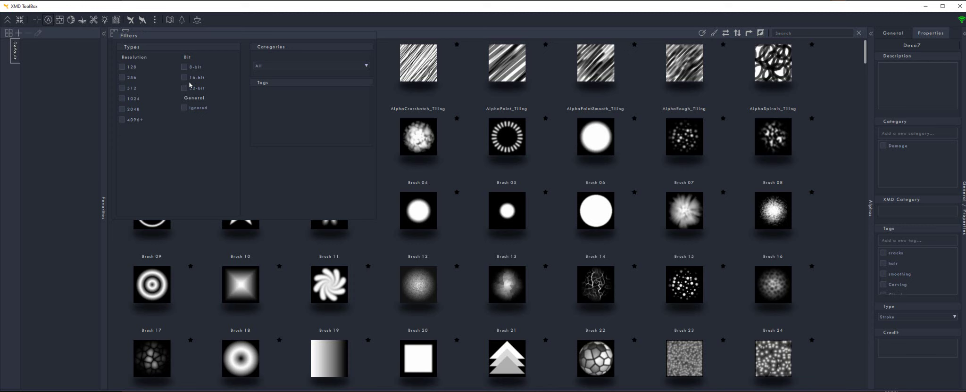
left_click(184, 108)
left_click(183, 108)
left_click(802, 163)
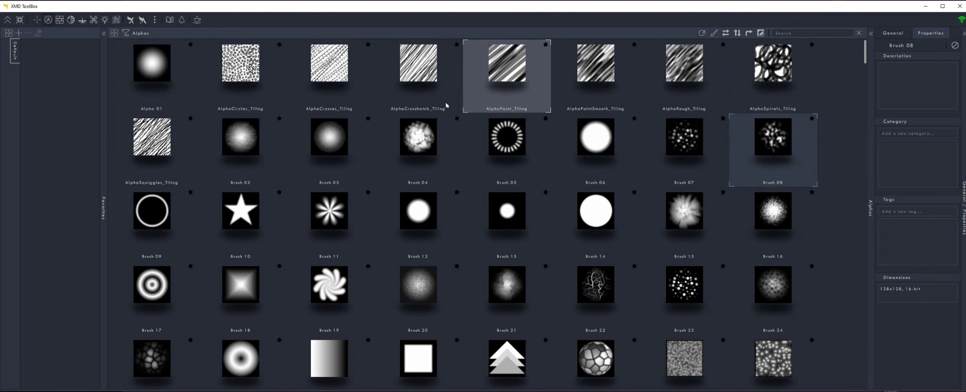
mouse_move(296, 167)
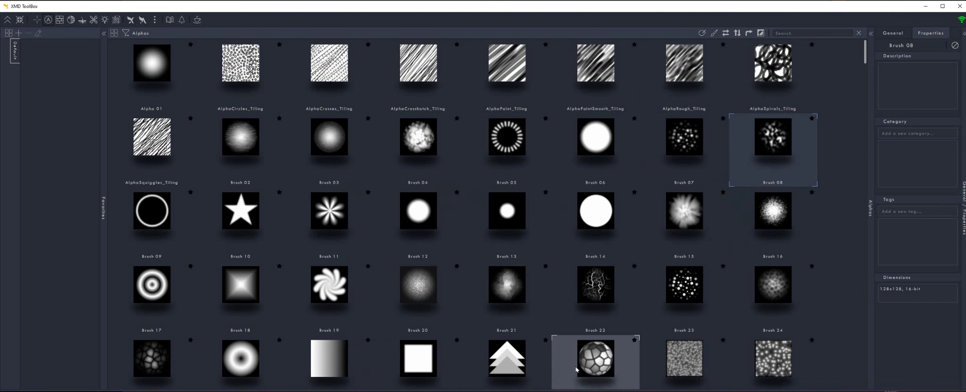
Mark Brush 08 as ignored and filter to show only ignored alphas
left_click(955, 46)
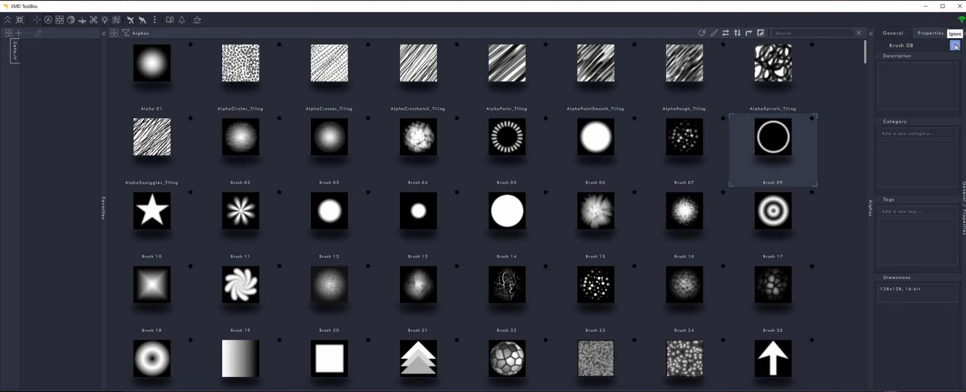
left_click(125, 33)
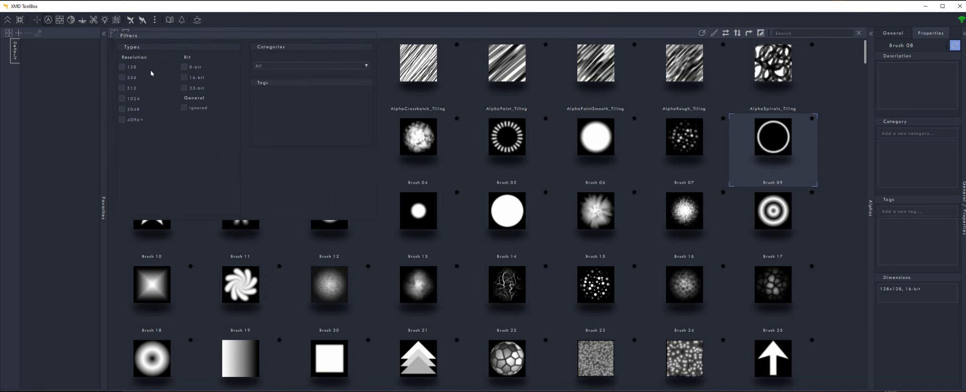
left_click(184, 108)
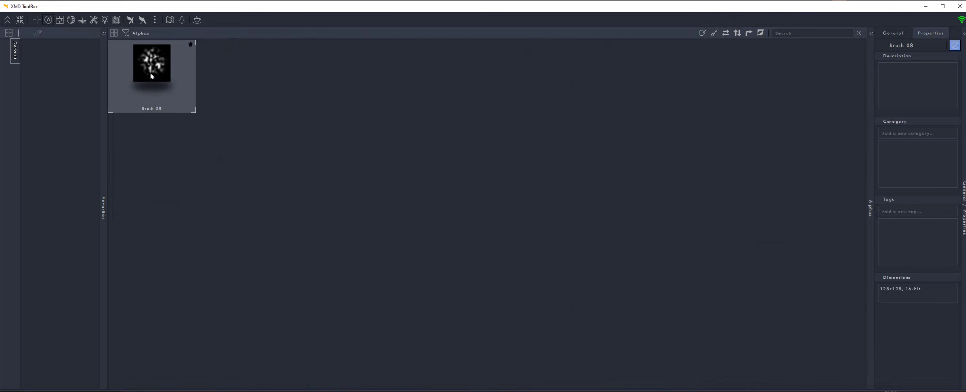
Un-ignore Brush 08, clear the Ignored filter, and select Brush 05
left_click(955, 44)
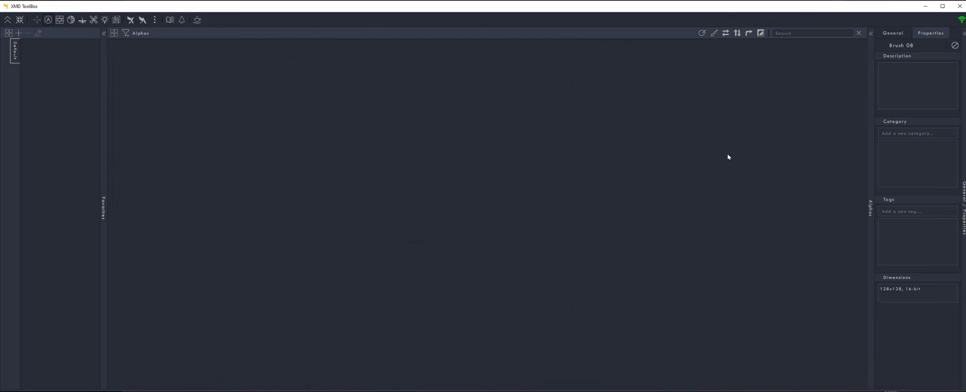
left_click(125, 33)
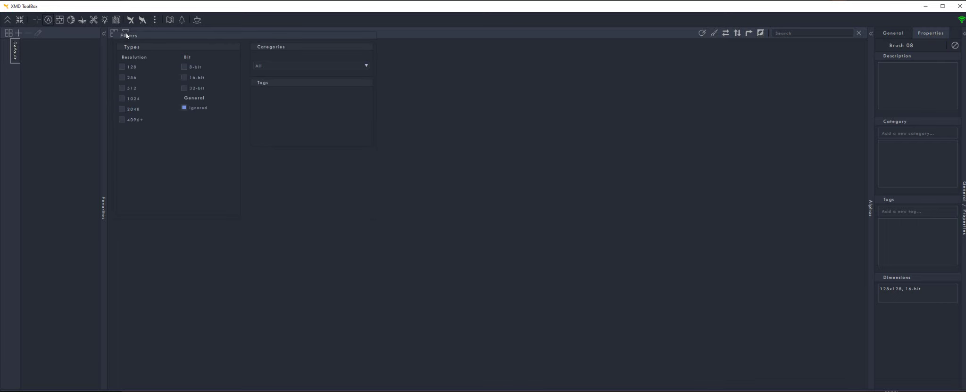
left_click(184, 108)
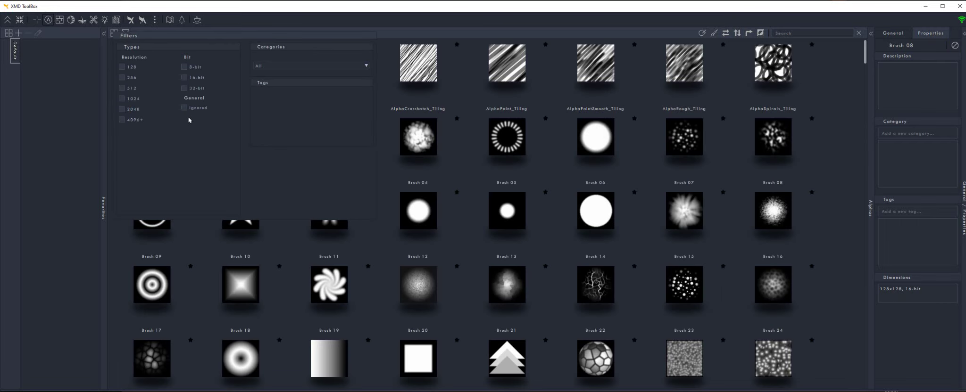
left_click(539, 155)
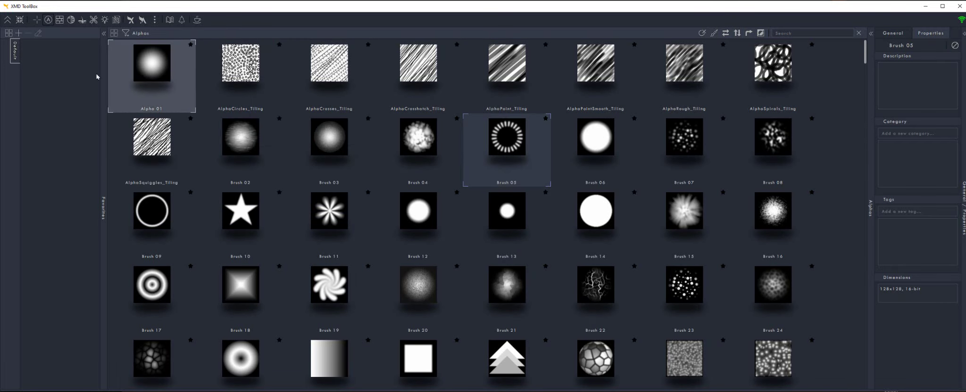
Show the Textures library, cycle its thumbnail sizes, and open and close its filters
left_click(67, 21)
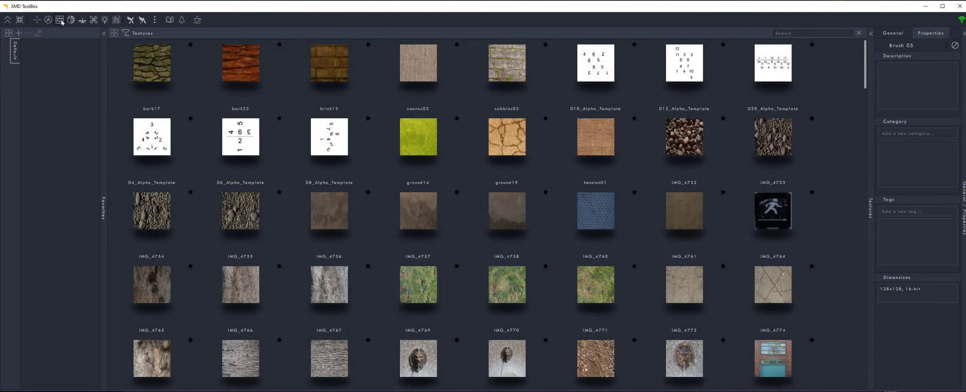
left_click(114, 33)
left_click(115, 33)
left_click(114, 33)
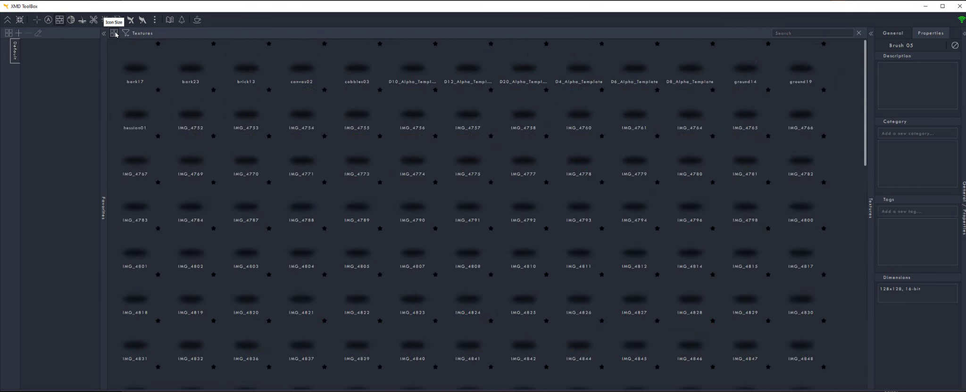
left_click(115, 33)
left_click(127, 34)
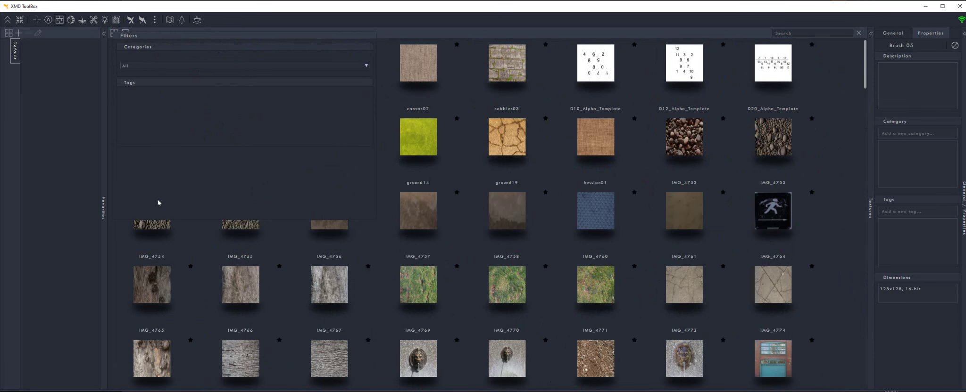
left_click(48, 243)
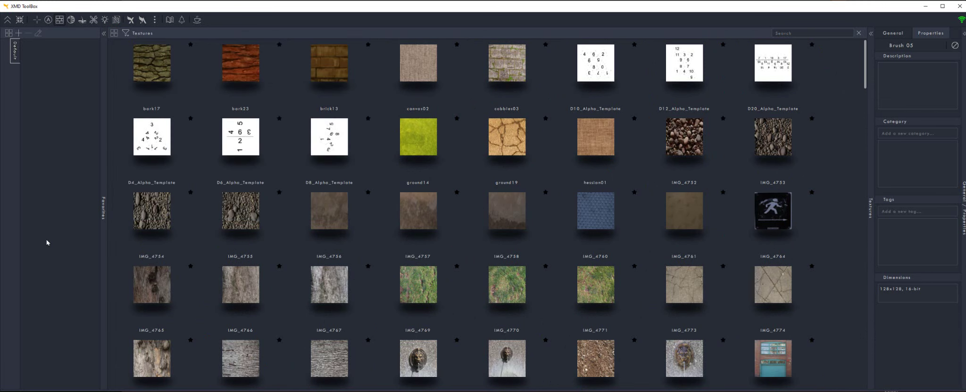
Show the Materials library and cycle its view back to large sphere thumbnails
left_click(72, 20)
left_click(114, 33)
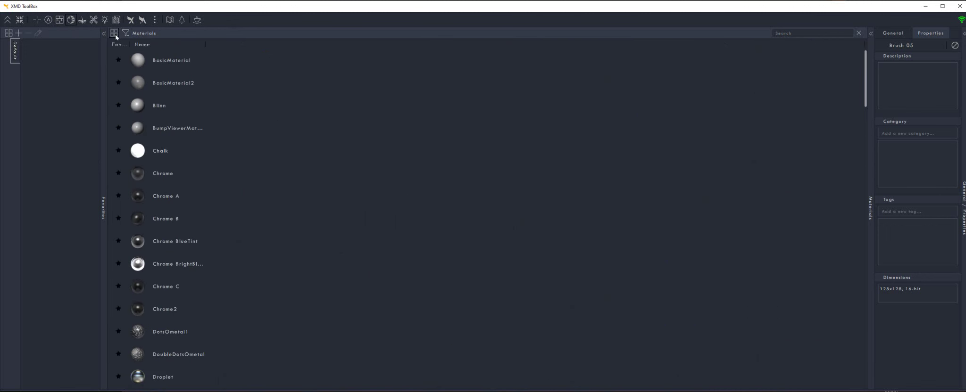
left_click(113, 33)
left_click(125, 34)
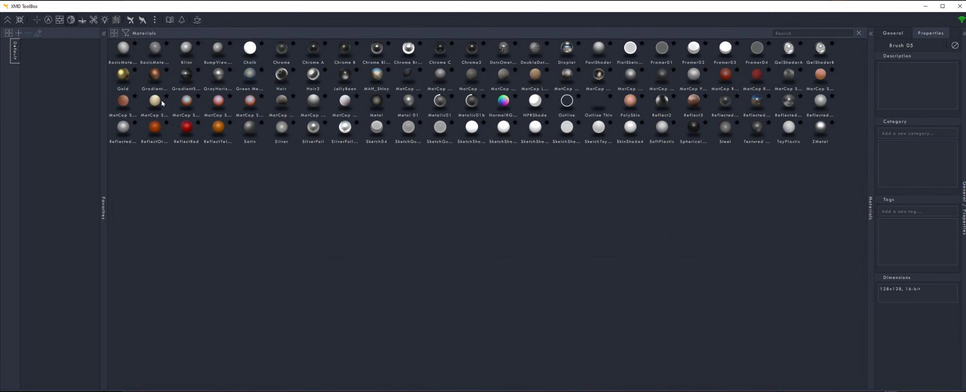
left_click(114, 33)
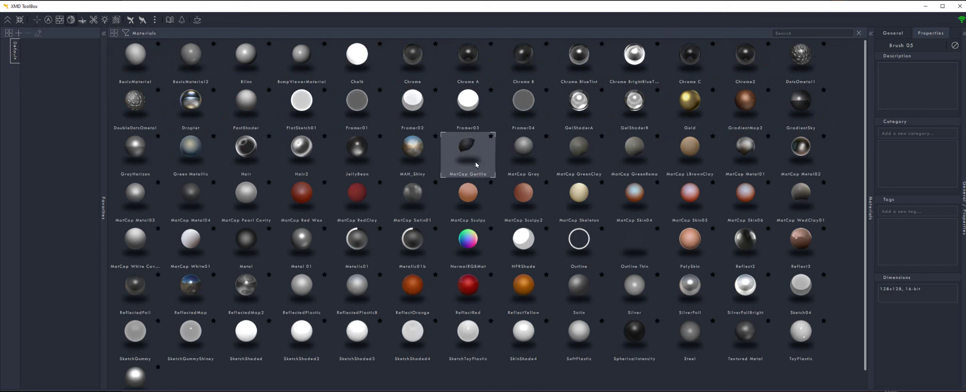
Favorite the Droplet, FastShader, FlatSketch01, Framer02 and Framer03 materials
left_click(214, 89)
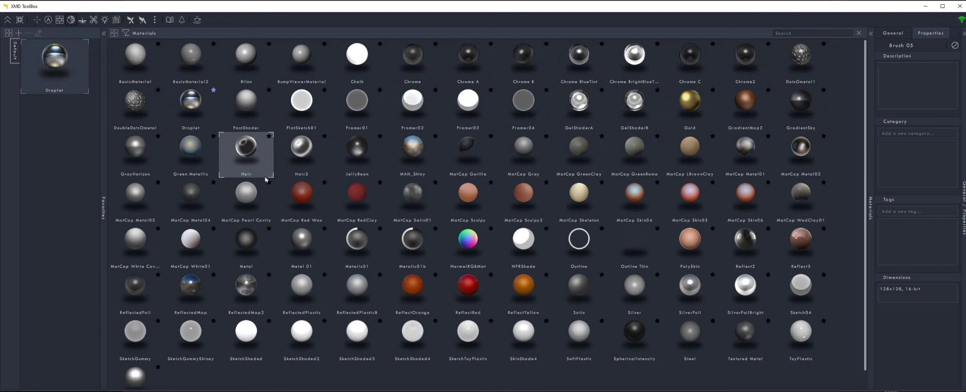
left_click(270, 90)
left_click(324, 91)
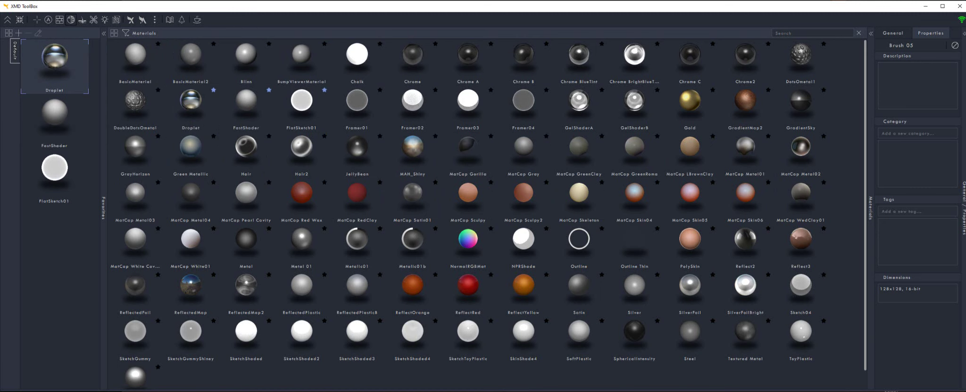
left_click(435, 90)
left_click(491, 90)
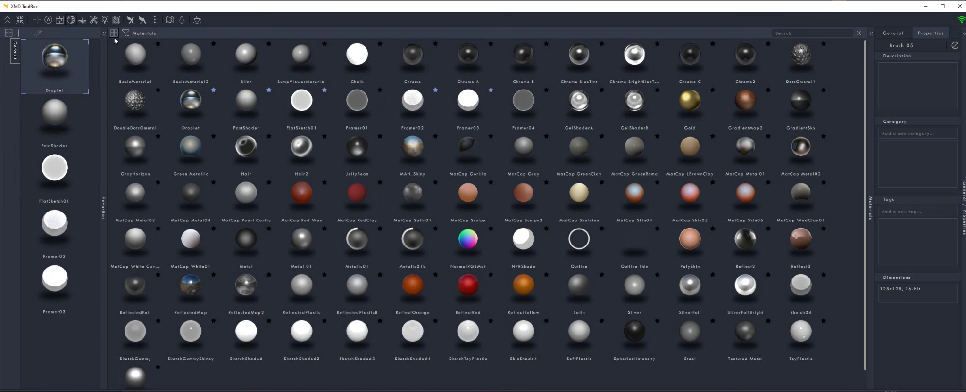
Favorite the alphas Brush 02, AlphaCrosses_Tiling and Brush 03
left_click(47, 20)
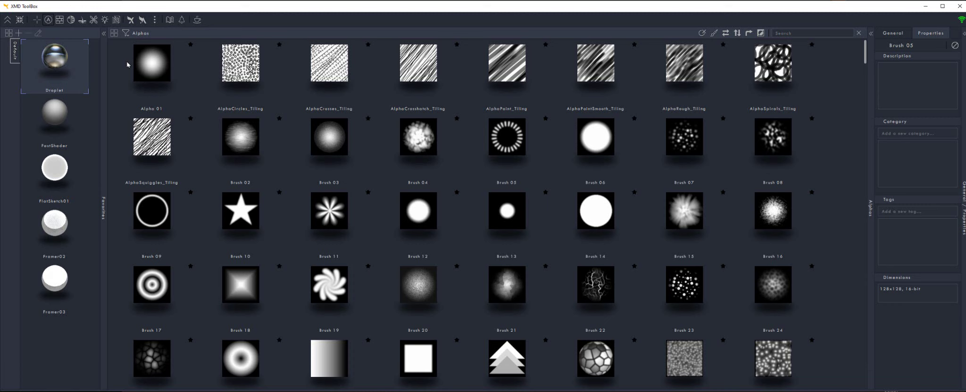
left_click(279, 118)
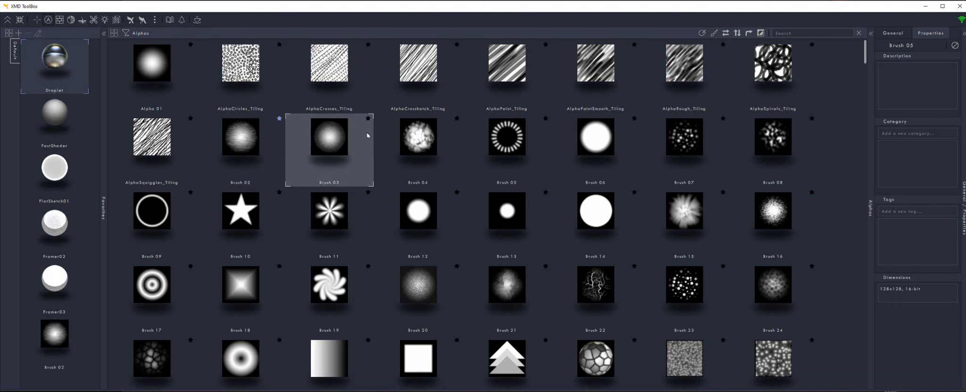
left_click(368, 136)
left_click(368, 44)
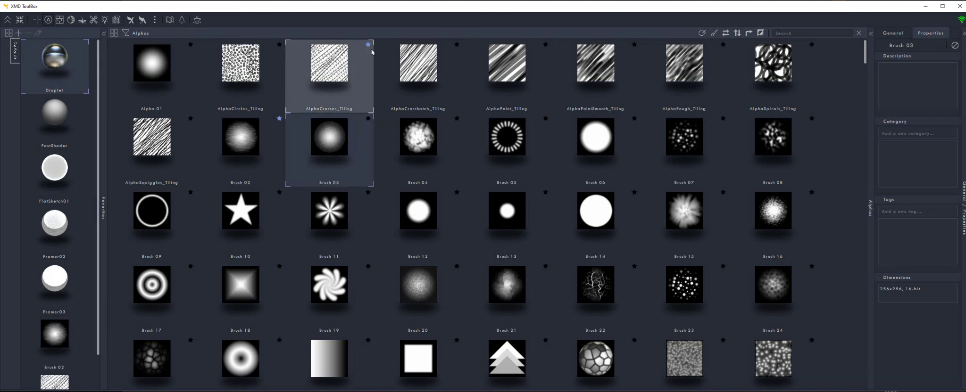
left_click(368, 119)
scroll(78, 234, "down", 2)
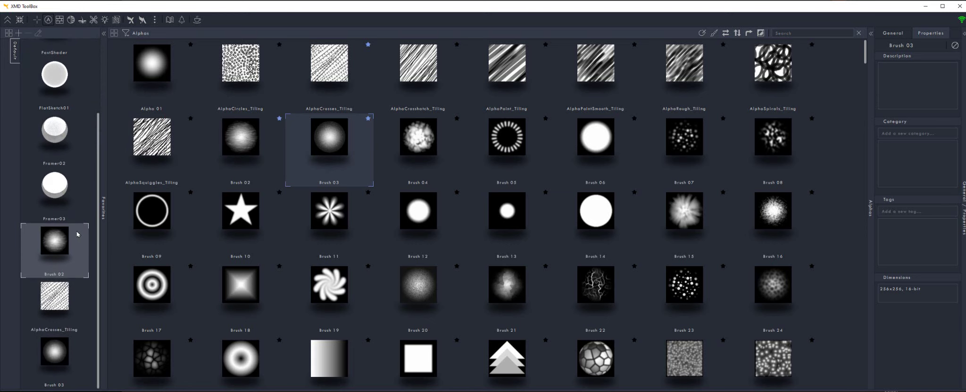
scroll(77, 235, "up", 2)
Favorite the Move TopoElastic brush, then Fibers181 and Fibers187 from the Fibers library
left_click(36, 19)
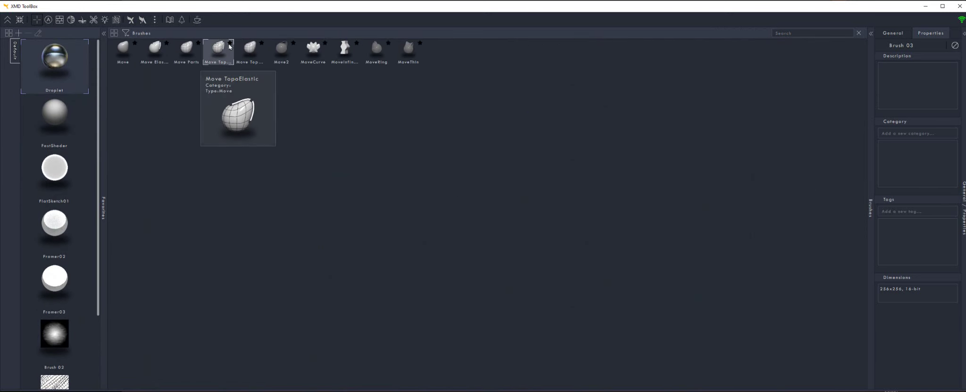
left_click(229, 43)
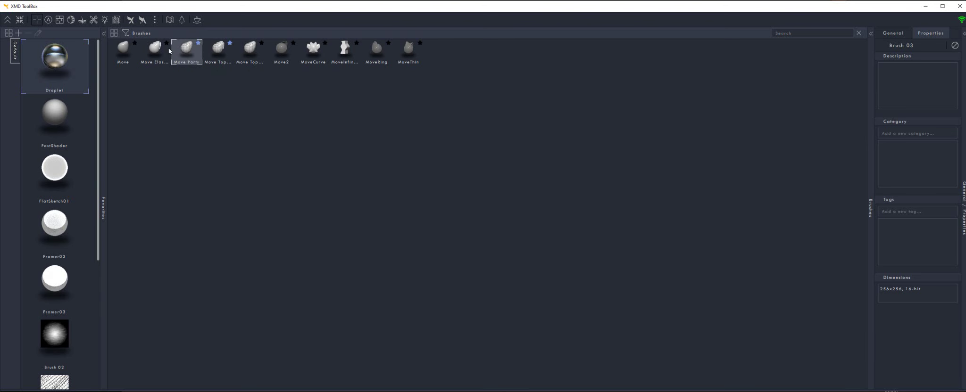
left_click(71, 19)
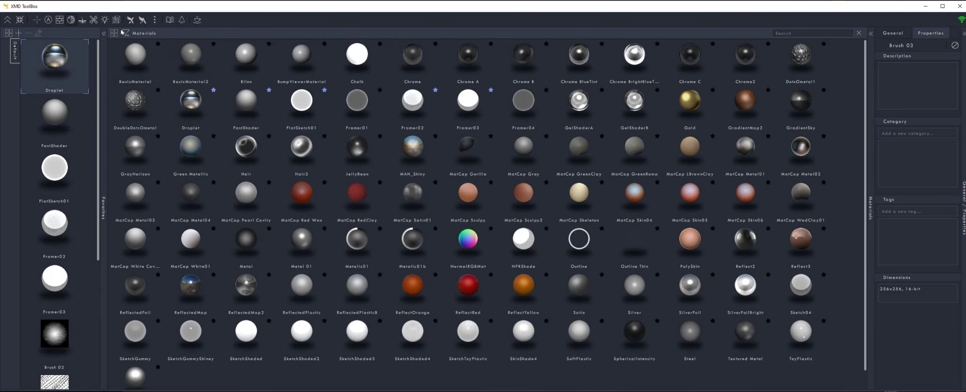
left_click(82, 19)
left_click(279, 118)
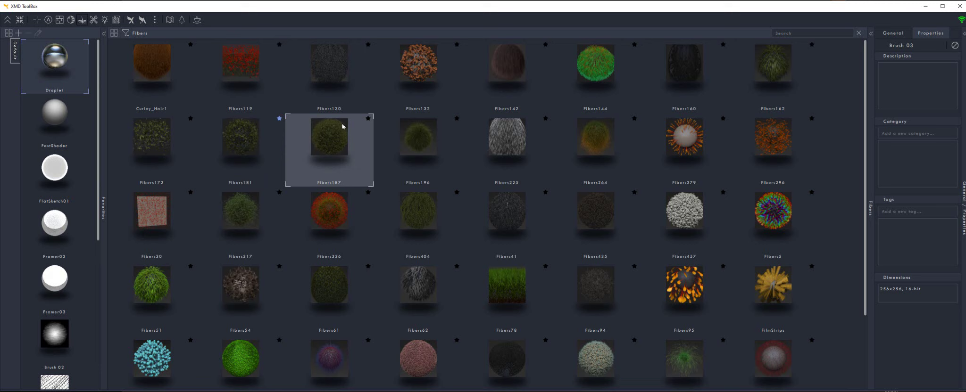
left_click(368, 119)
scroll(56, 245, "down", 5)
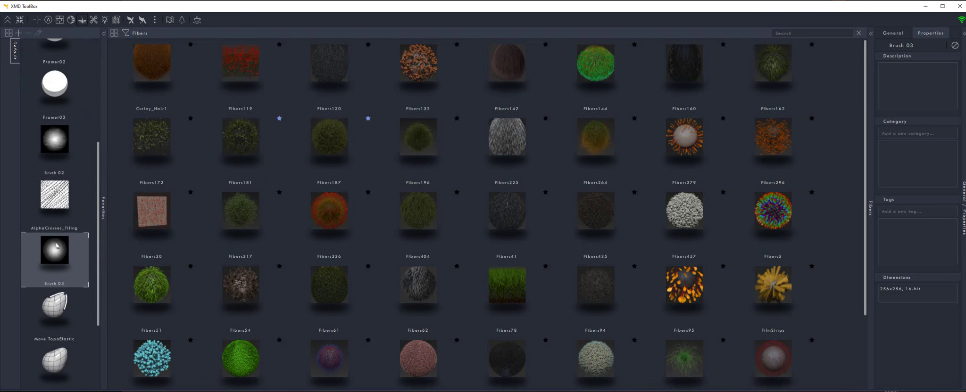
scroll(56, 245, "up", 5)
scroll(56, 245, "down", 5)
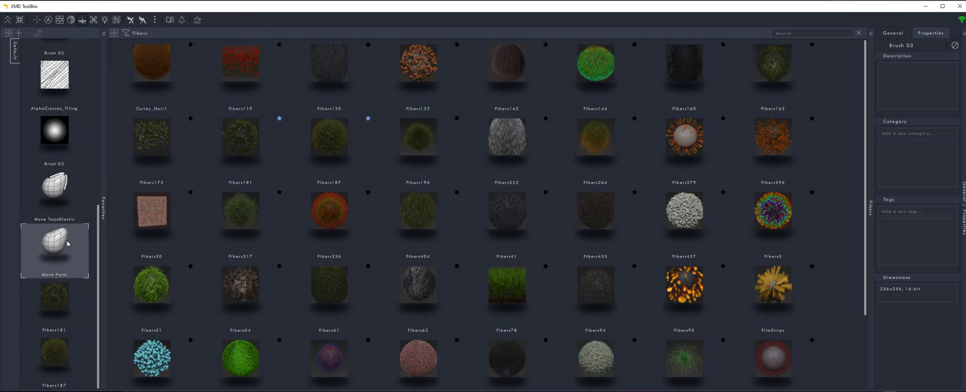
Drag Framer02 above FlatSketch01 in Favorites, then begin adding a new favorite set
scroll(57, 236, "up", 5)
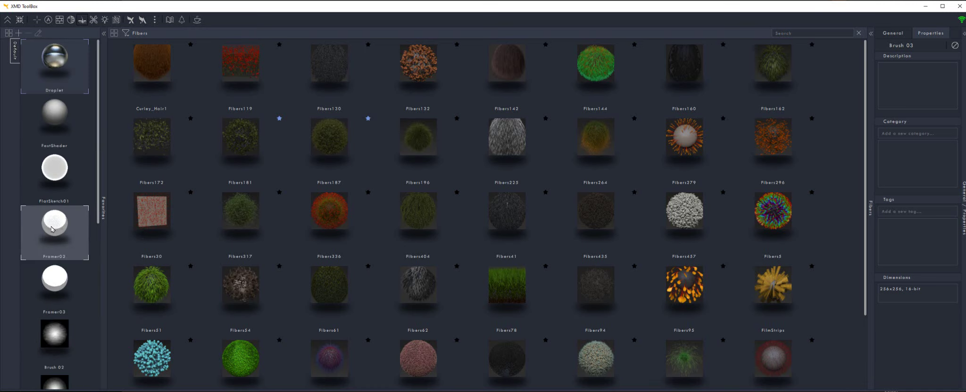
mouse_move(59, 242)
left_mouse_down()
mouse_move(55, 65)
mouse_move(54, 228)
left_mouse_up()
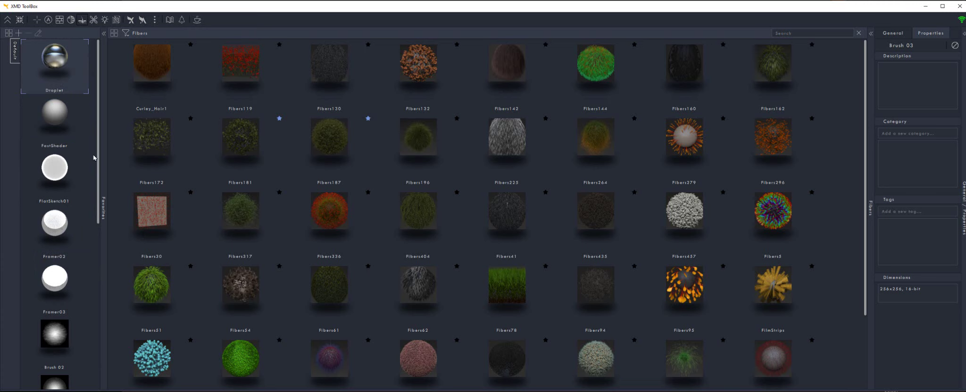
mouse_move(139, 175)
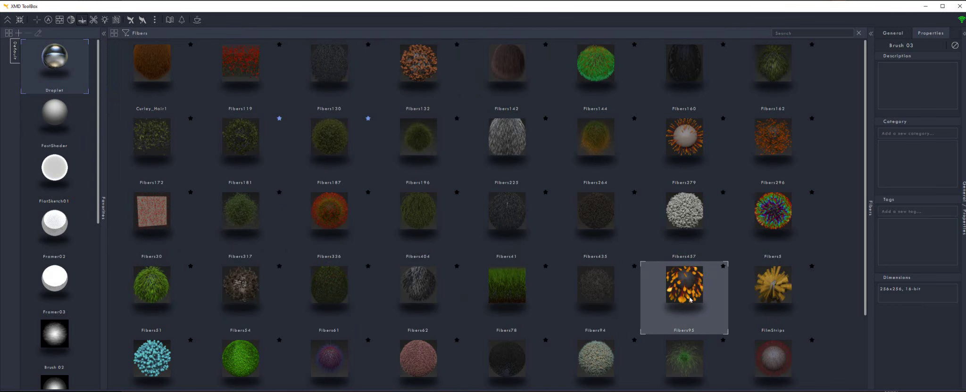
left_click(18, 33)
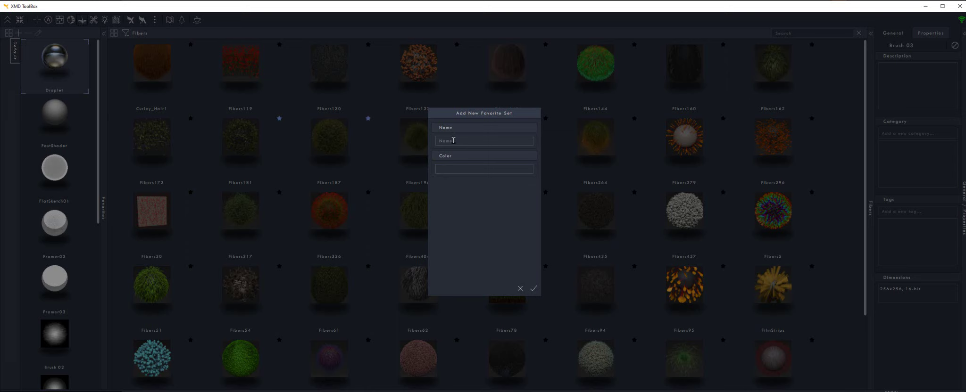
Create a blue favorite set named Dragon
left_click(453, 140)
type("Dragon")
left_click(458, 170)
left_click_drag(466, 156, 479, 179)
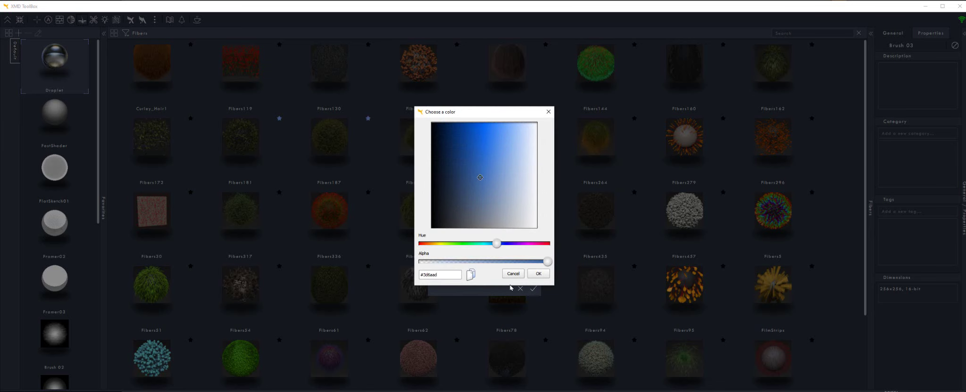
left_click(535, 275)
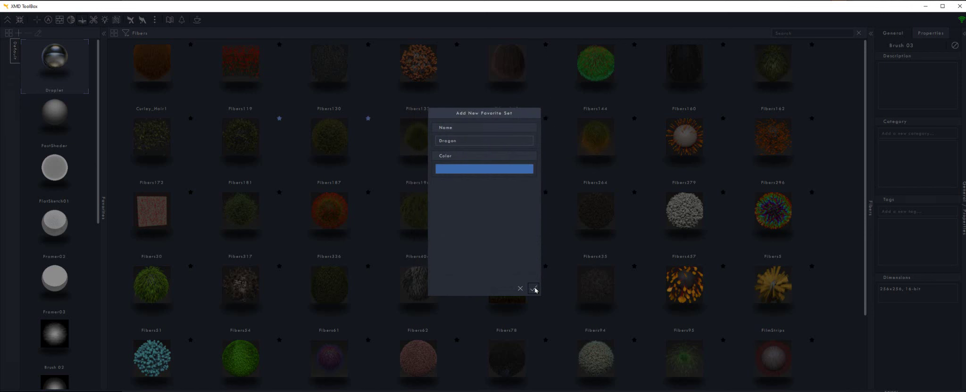
left_click(534, 288)
Create a second favorite set named 'test' with a red colour
left_click(451, 140)
type("test")
left_click(448, 169)
left_click(480, 122)
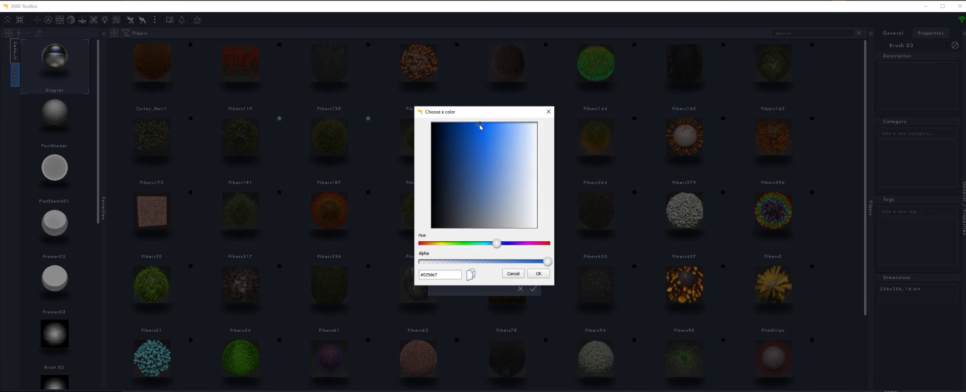
left_click_drag(471, 244, 417, 244)
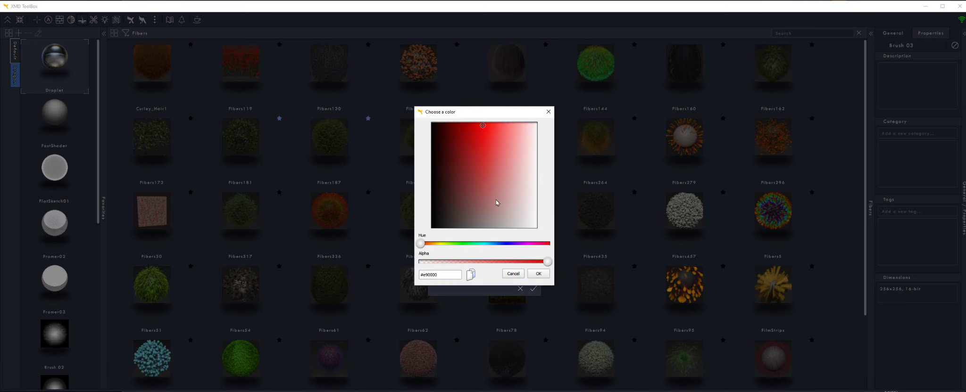
left_click(538, 274)
left_click(533, 287)
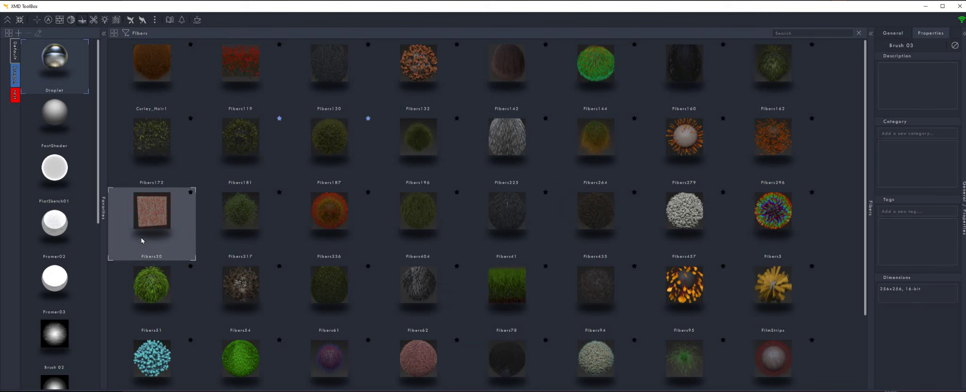
Delete the 'test' favorite set
left_click(16, 100)
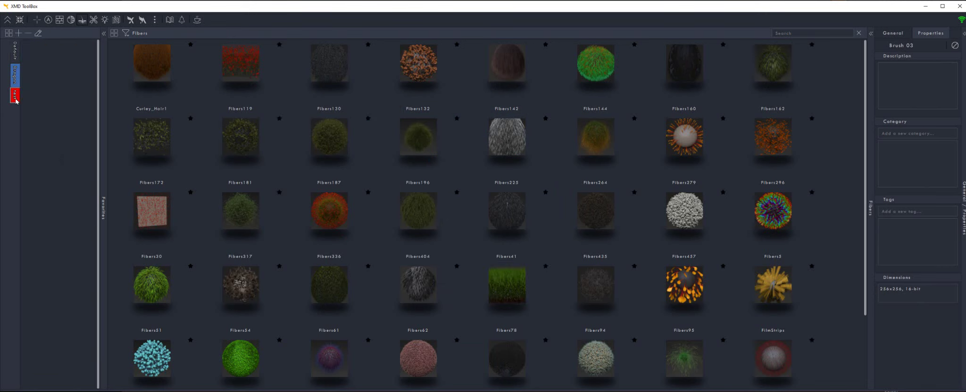
left_click(29, 33)
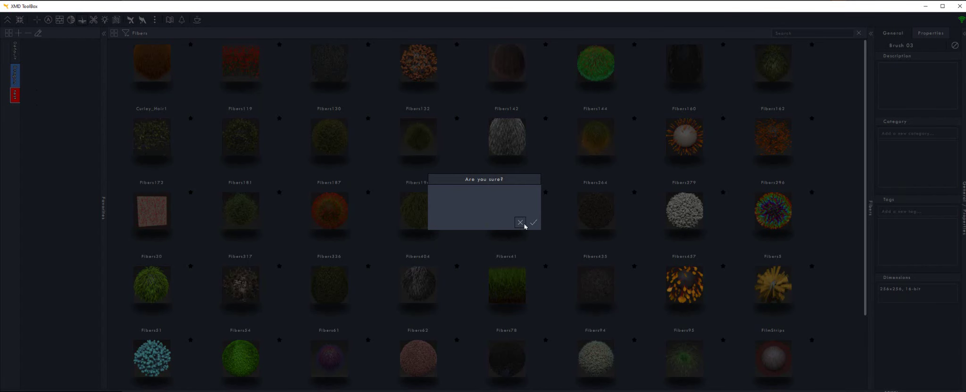
left_click(533, 222)
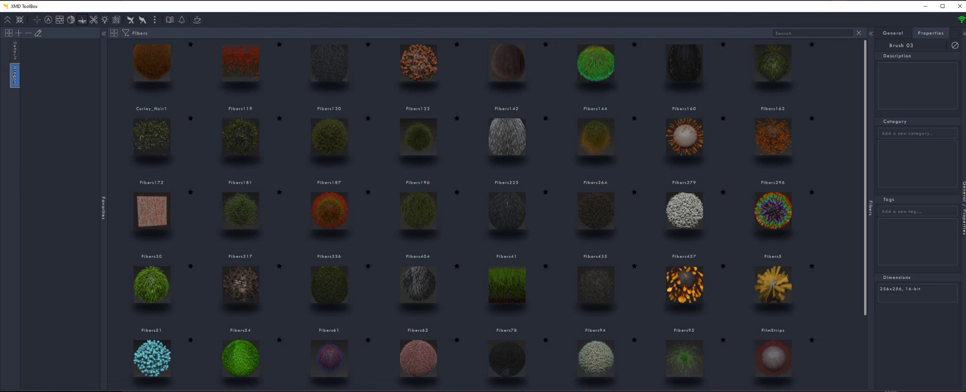
Search 'dragon' and add IMM Dragon Bones, XMD_Dragon_Drag_01 and XMD_Dragon_Insert_01 to Dragon, then show Alphas
left_click(15, 77)
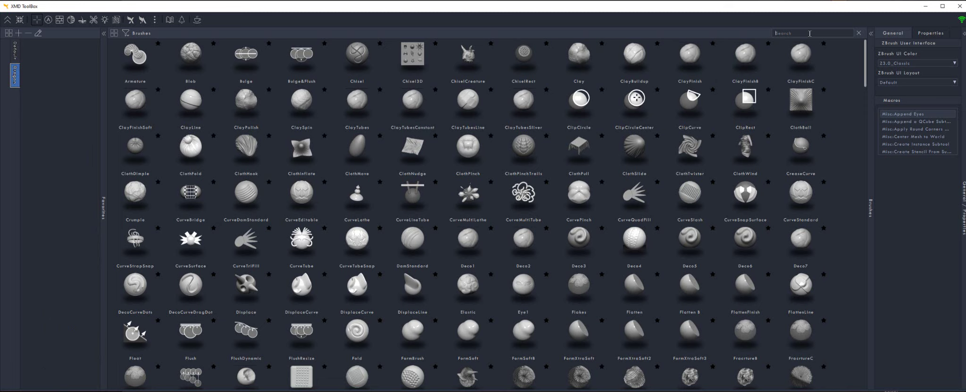
type("dragon")
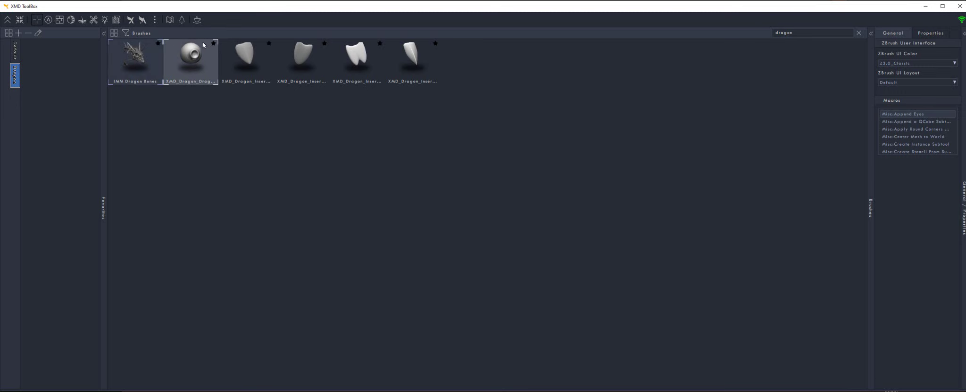
left_click(159, 43)
left_click(214, 44)
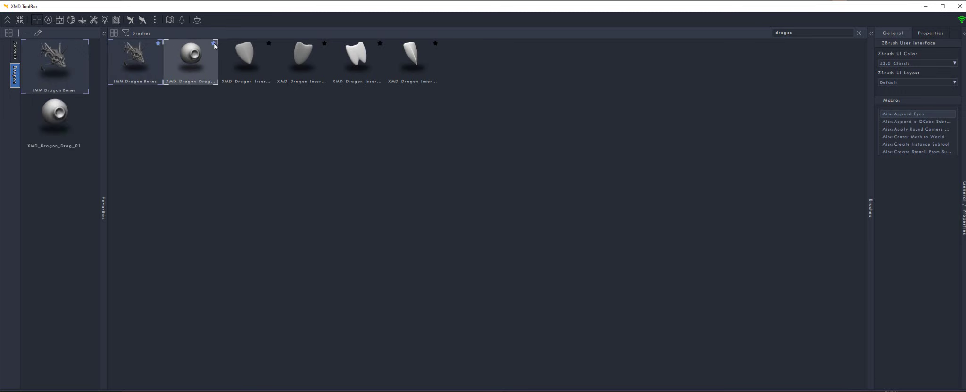
left_click(269, 43)
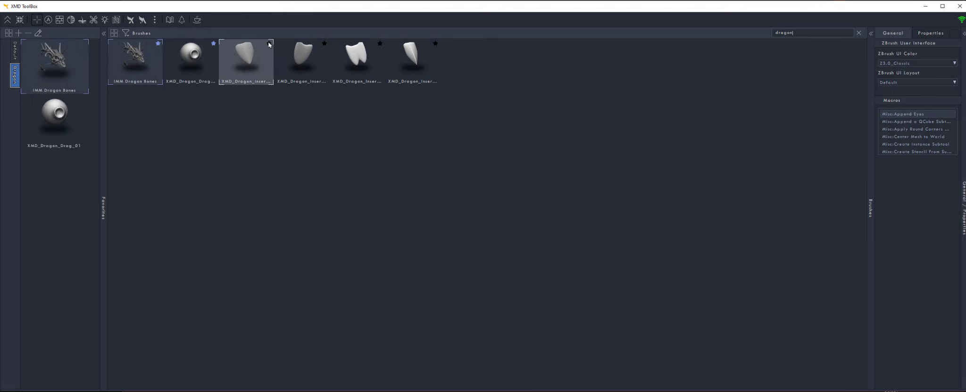
left_click(49, 20)
Favorite four creature alphas: two skin alphas, a scales alpha and a detailer alpha
scroll(722, 72, "down", 15)
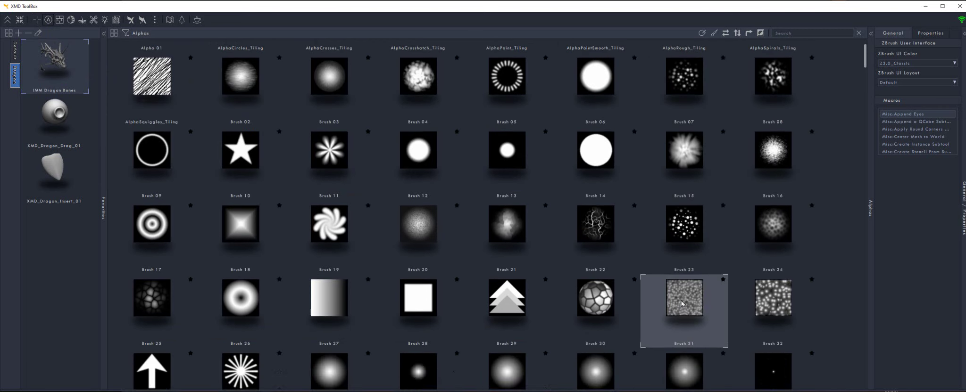
scroll(789, 241, "up", 1)
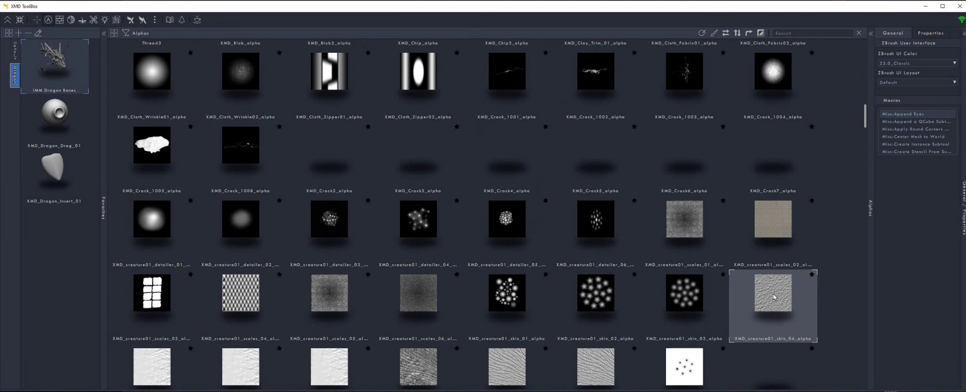
left_click(724, 351)
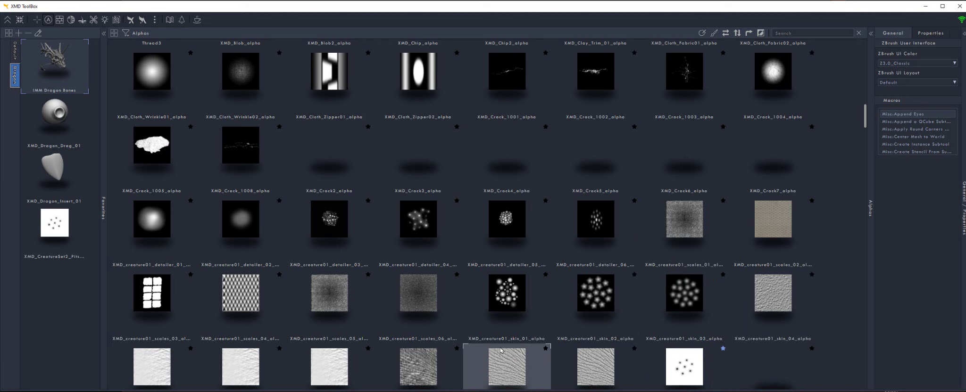
left_click(456, 348)
left_click(546, 349)
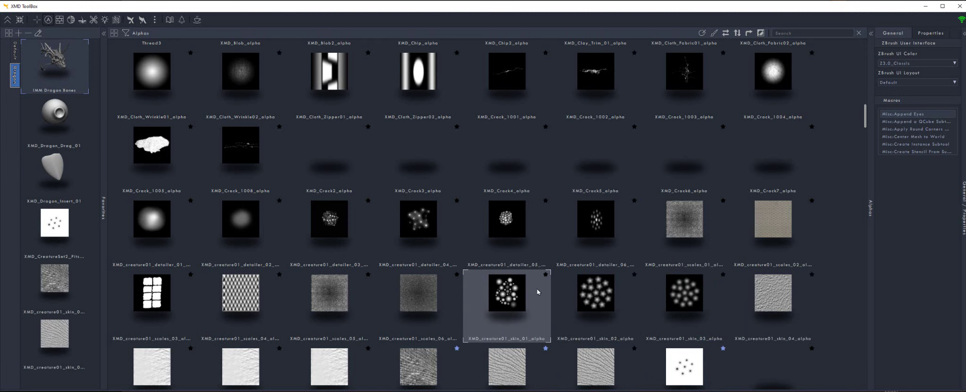
left_click(545, 275)
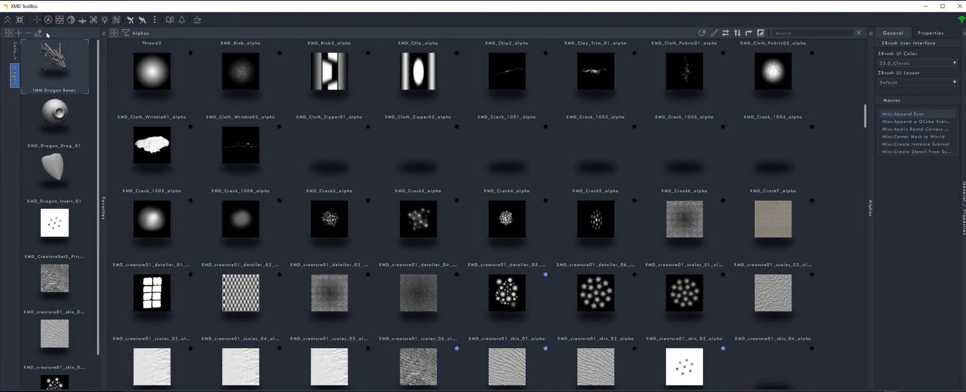
Favorite the IMG_4753 texture and the GelShaderB material
left_click(71, 20)
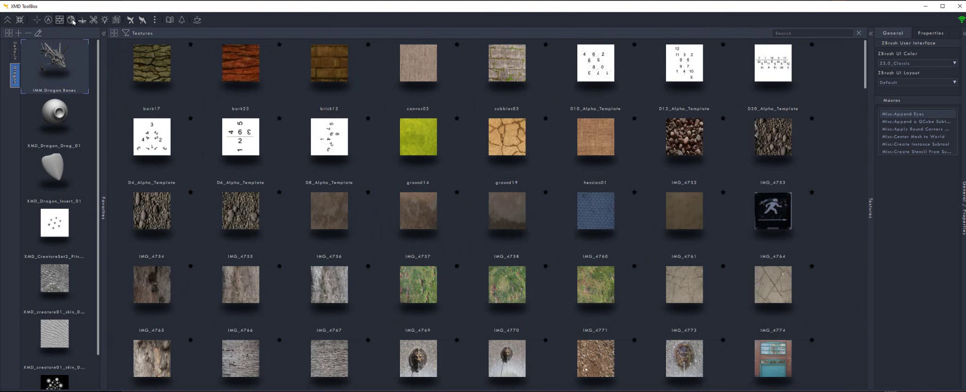
left_click(811, 119)
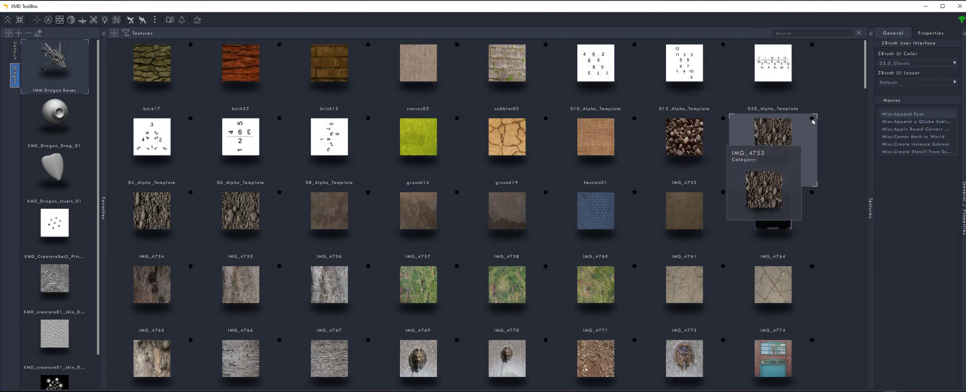
left_click(71, 20)
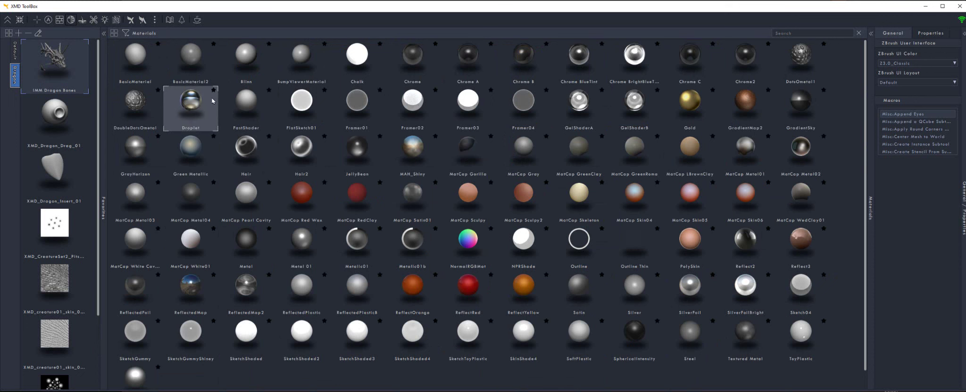
left_click(657, 90)
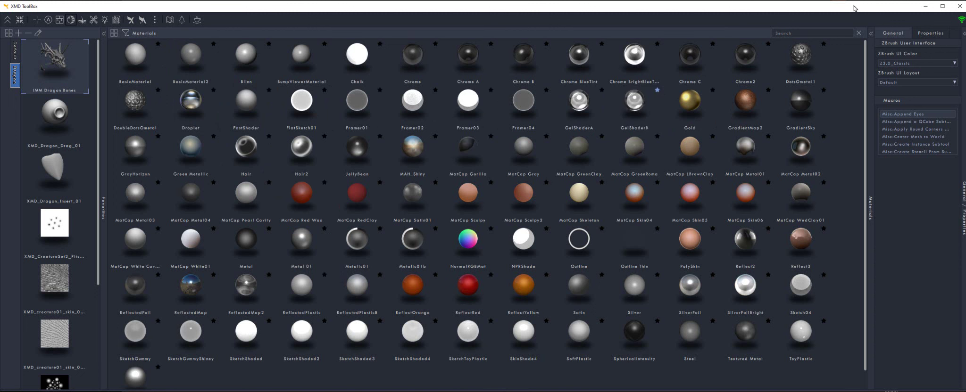
scroll(82, 193, "down", 10)
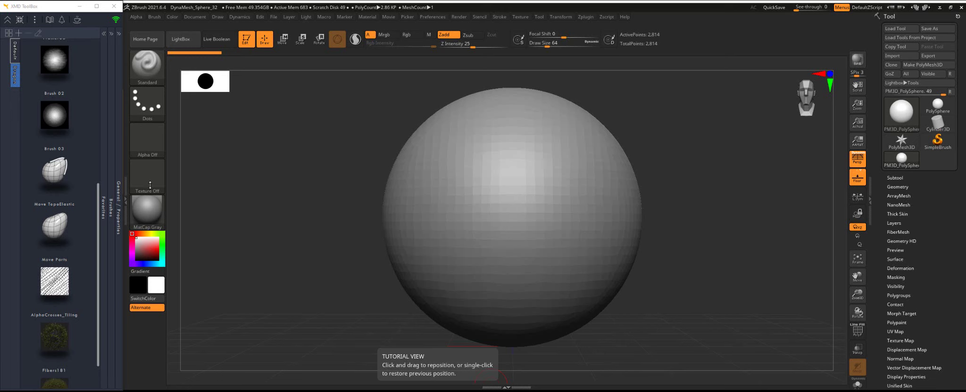
Equip Move TopoElastic and AlphaCrosses_Tiling, and cover the sphere with Fibers181 fibers
left_click(61, 186)
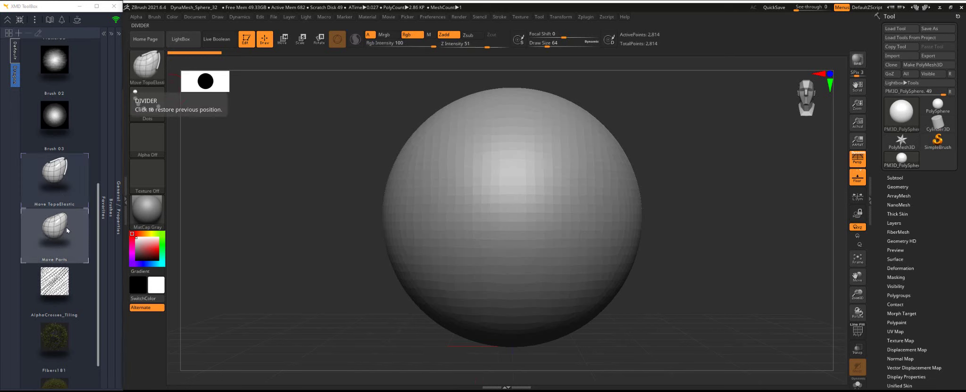
left_click(55, 297)
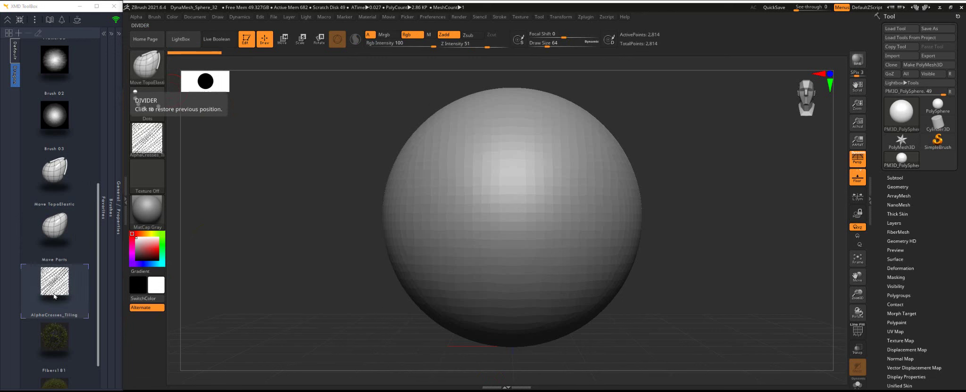
mouse_move(145, 139)
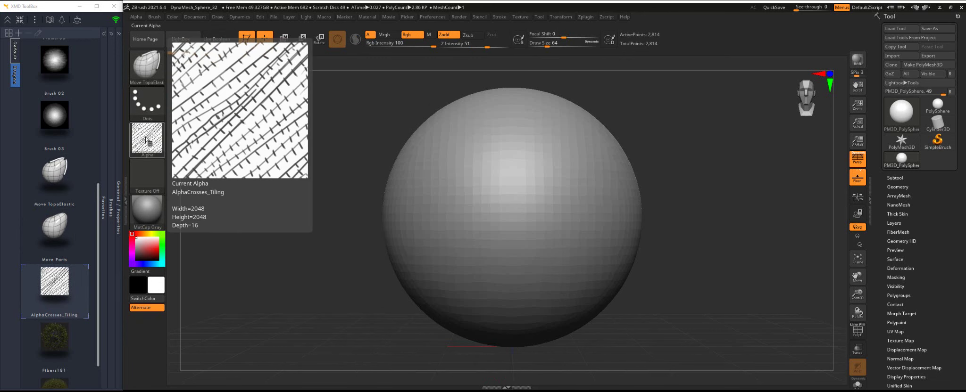
left_click(60, 345)
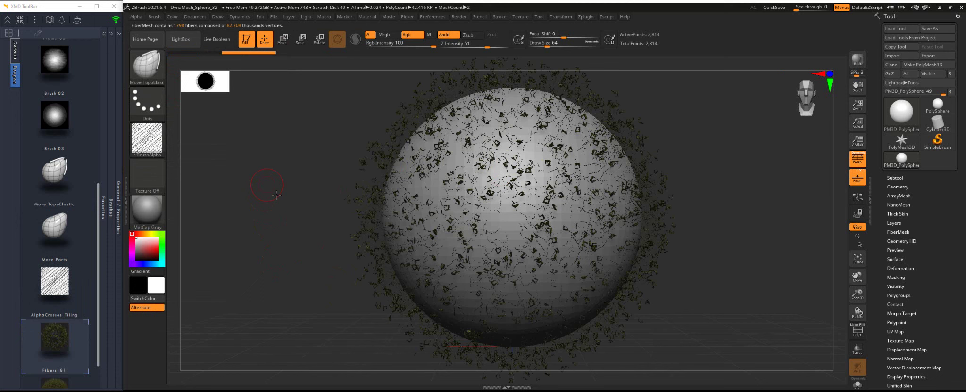
Apply the Framer02 material to the sphere, then switch it to FastShader
left_click_drag(269, 216, 307, 208)
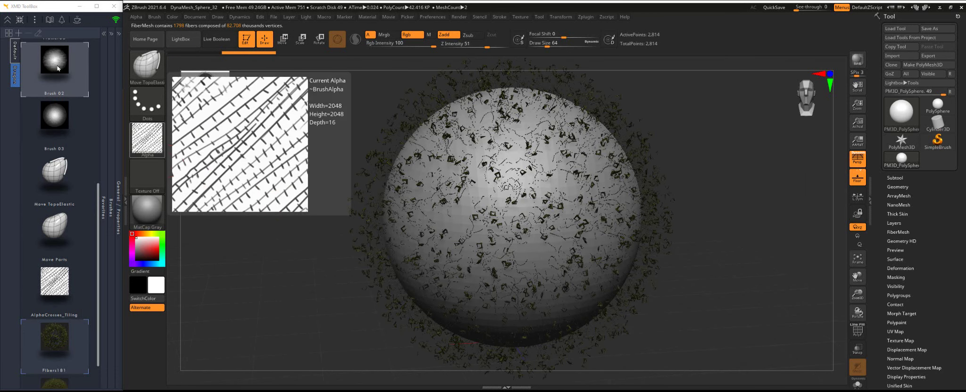
scroll(59, 75, "up", 3)
scroll(59, 75, "up", 1)
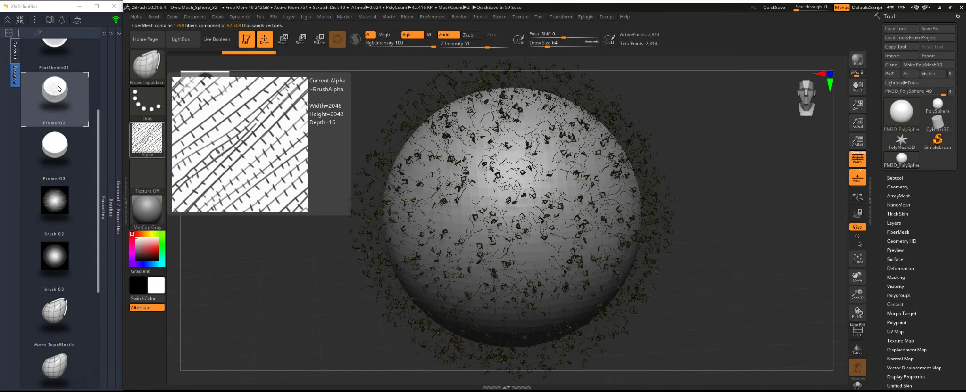
left_click(60, 89)
left_click_drag(353, 277, 255, 247)
scroll(55, 113, "up", 3)
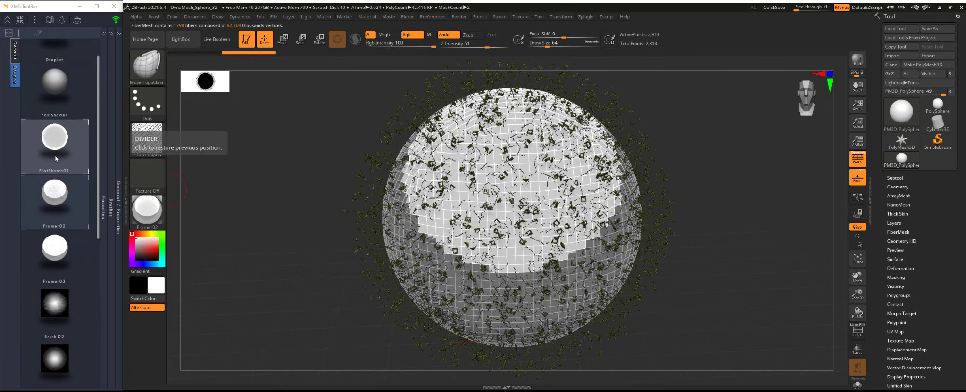
left_click(55, 113)
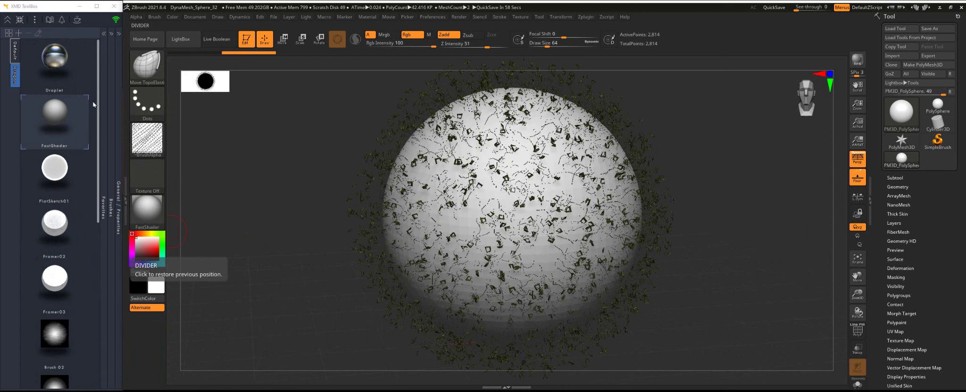
Open the XMD ToolBox Settings window from the options menu
left_click(34, 20)
left_click(55, 32)
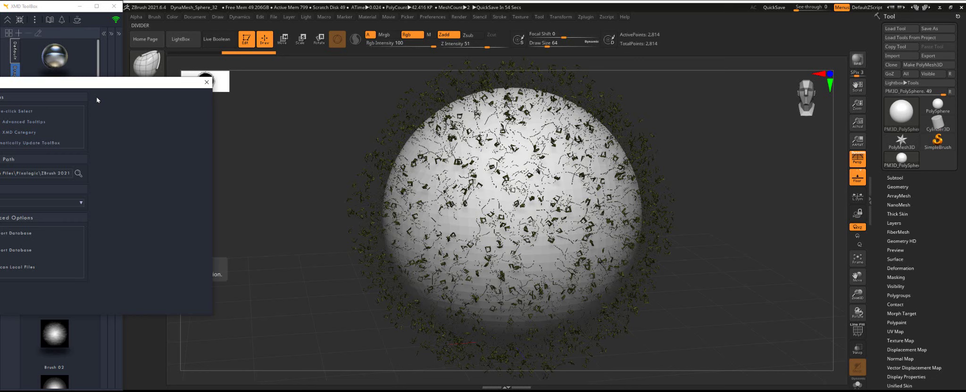
left_click_drag(405, 97, 407, 100)
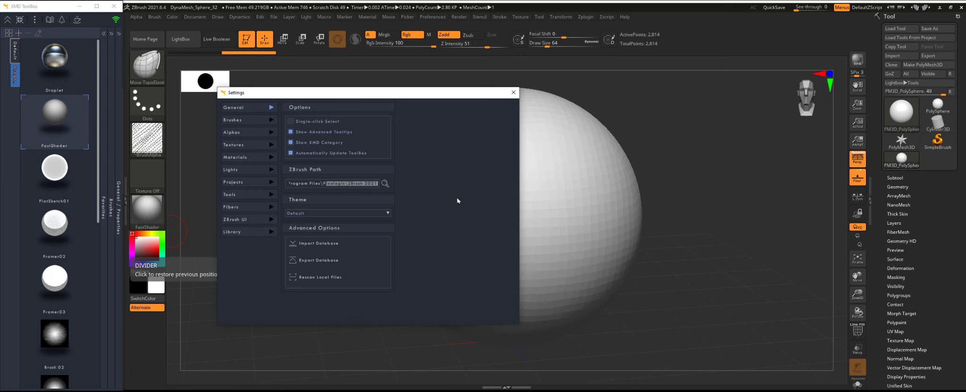
Try the ZBrush Blue, ZBrush Gray and War Man themes, ending back on Default
left_click(360, 213)
left_click(333, 218)
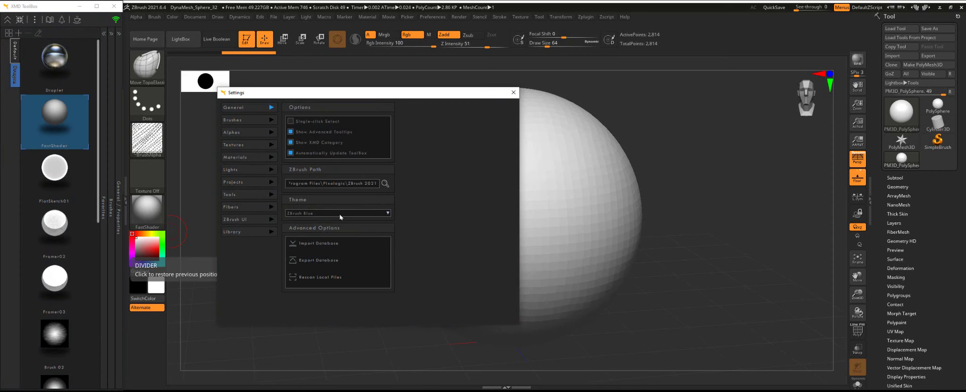
left_click(340, 215)
left_click(336, 230)
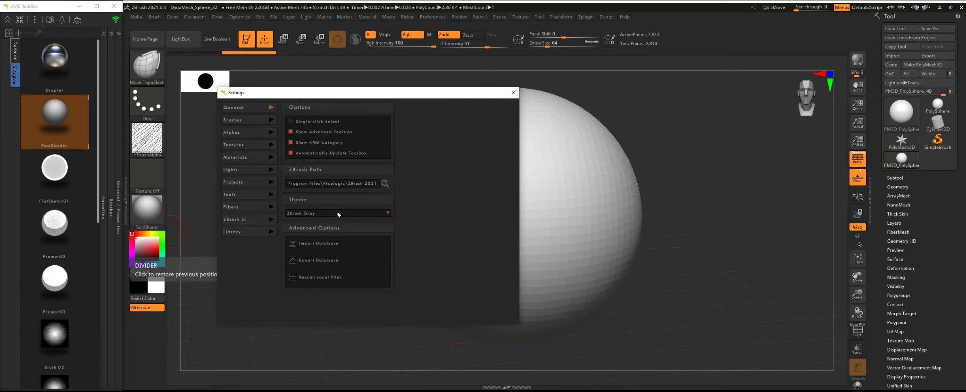
left_click(338, 214)
left_click(331, 241)
left_click(333, 214)
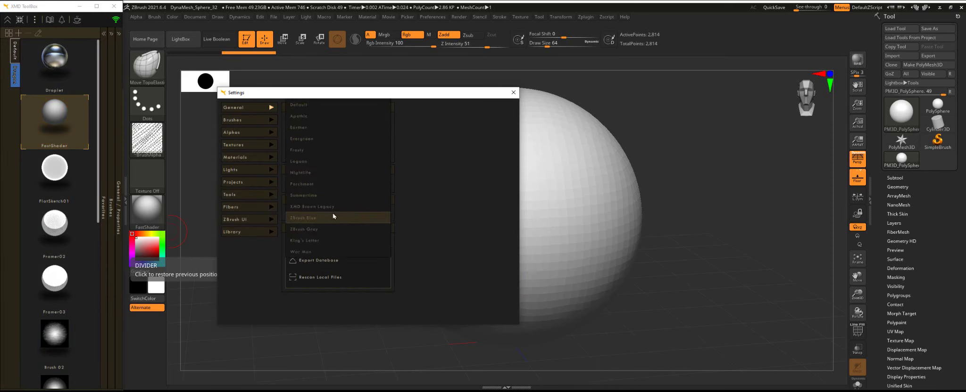
left_click(333, 217)
left_click(329, 216)
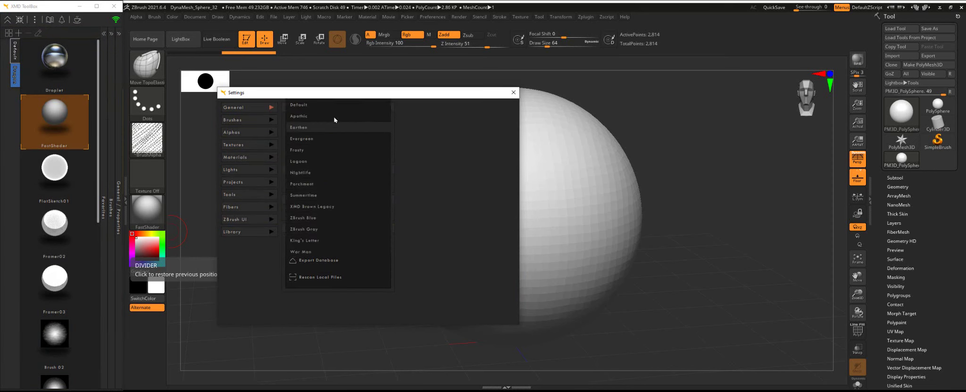
left_click(334, 124)
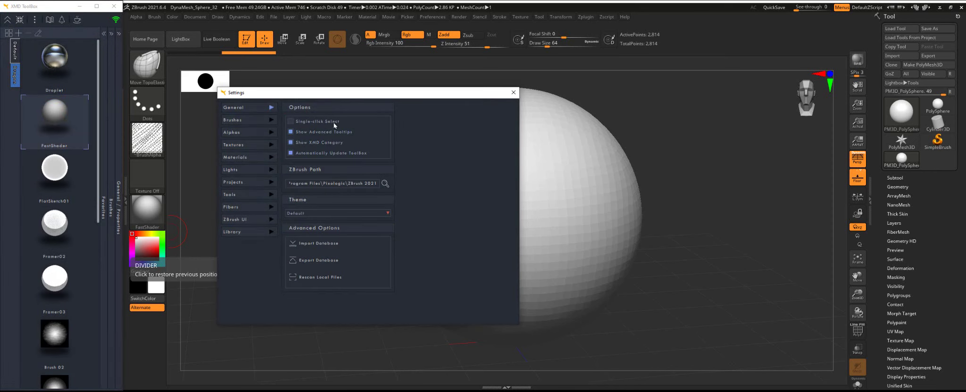
left_click(339, 214)
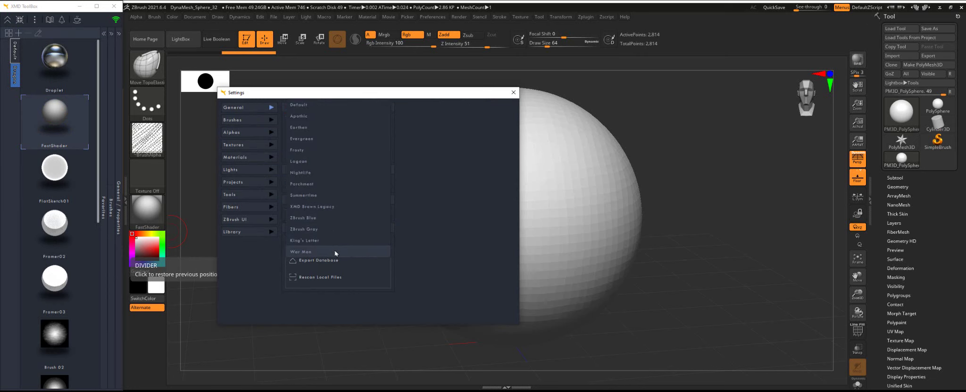
left_click(335, 252)
left_click(338, 219)
left_click(328, 106)
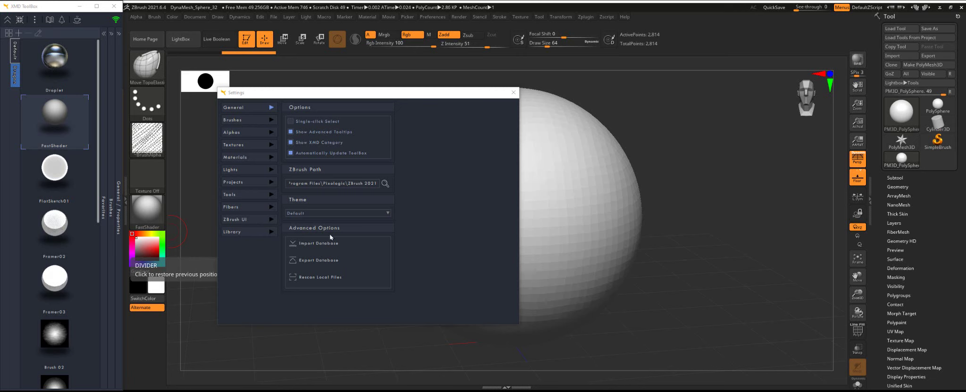
In Brushes settings, start a new location and browse into Google Drive (K:) > My Drive
left_click(239, 120)
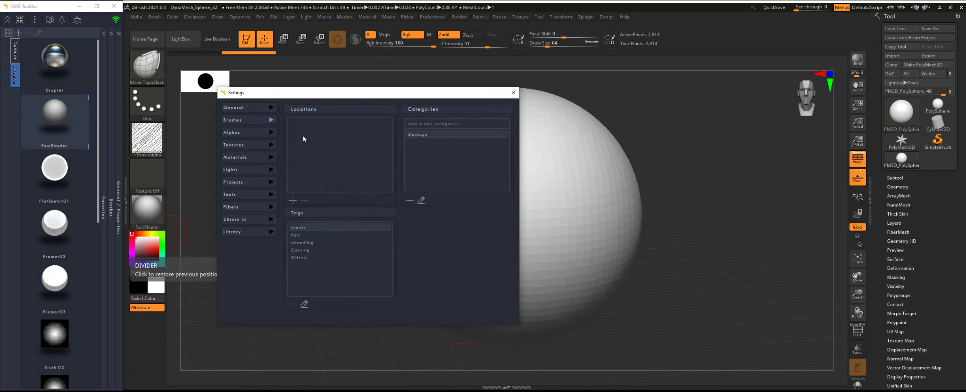
left_click(293, 200)
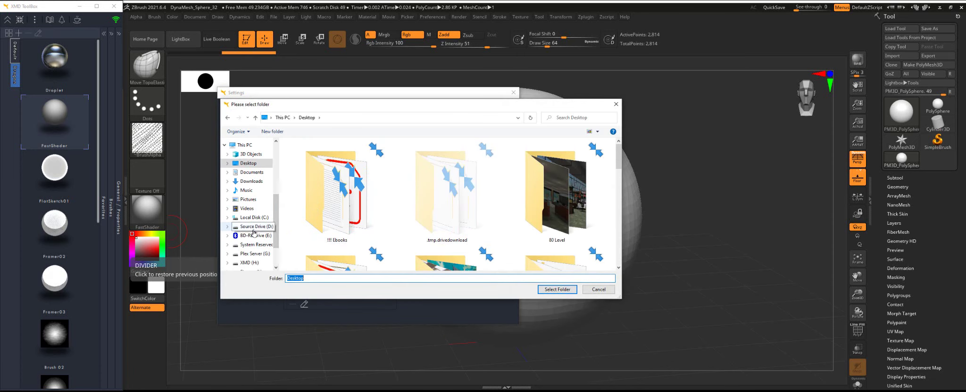
scroll(250, 222, "down", 2)
left_click(250, 252)
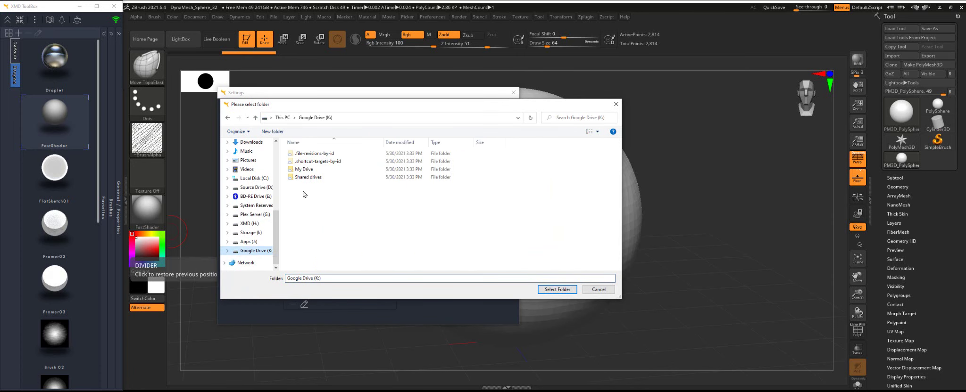
double_click(307, 169)
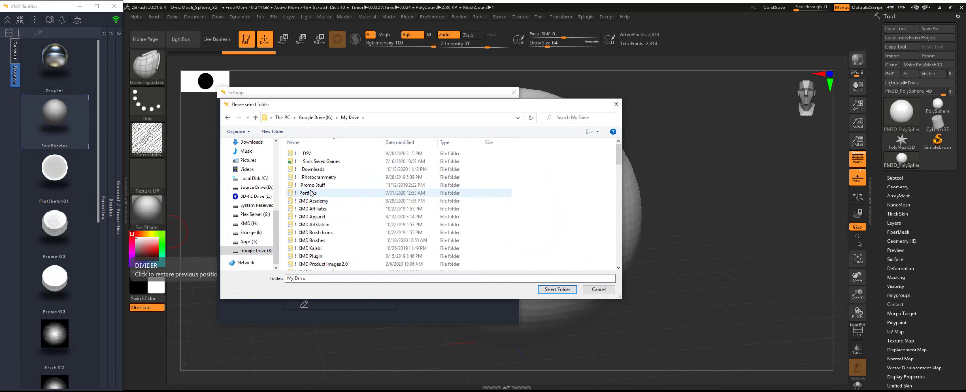
scroll(311, 192, "down", 10)
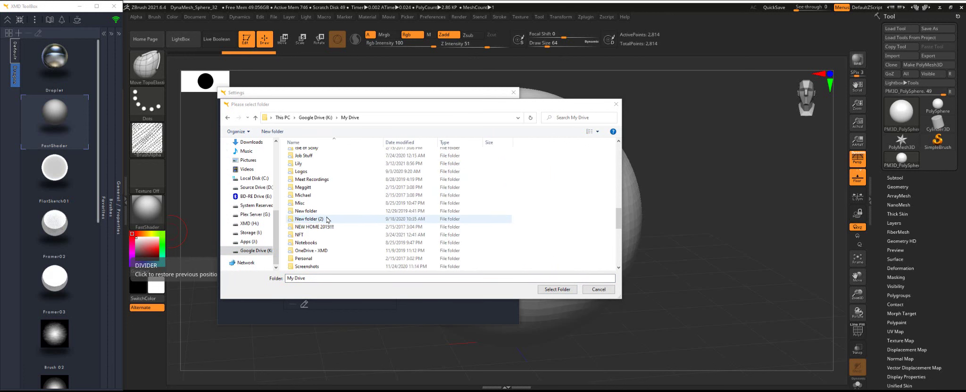
scroll(327, 220, "down", 4)
Choose the ToolBoxTestArea\Brushes folder as the new brush location
left_click(321, 203)
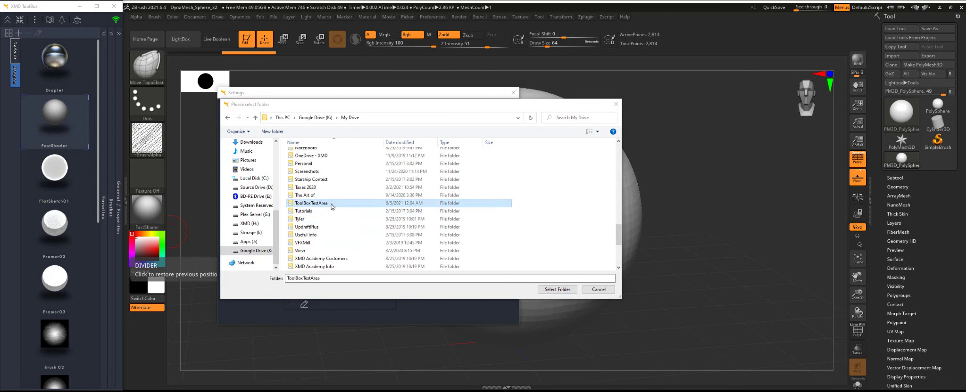
double_click(332, 206)
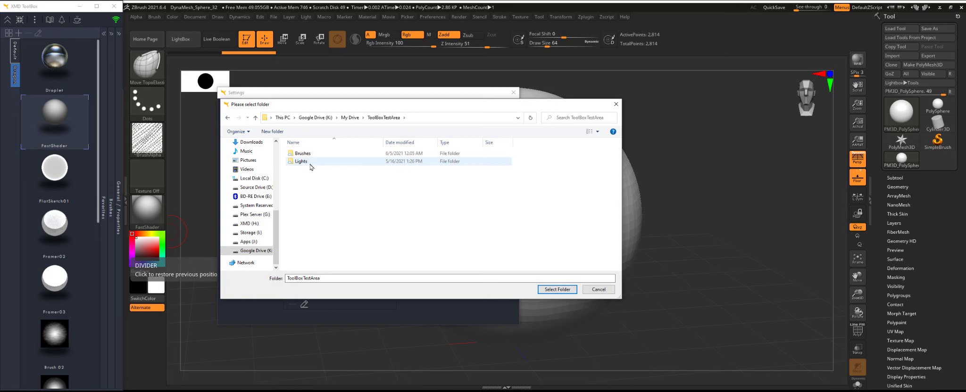
mouse_move(311, 167)
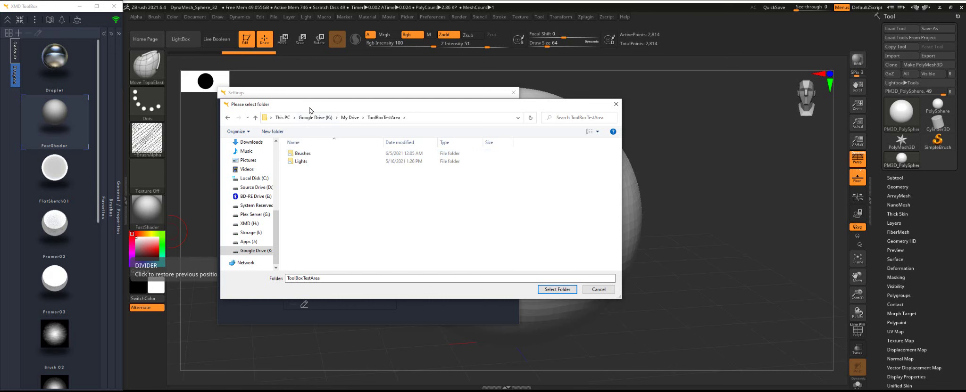
left_click_drag(309, 105, 330, 148)
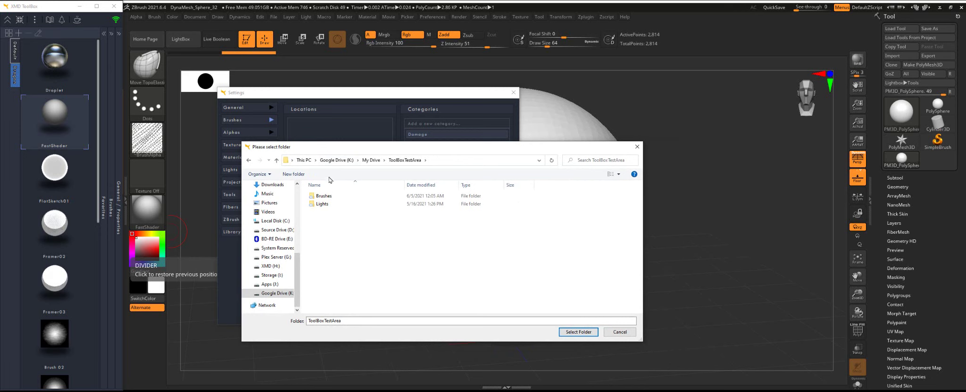
double_click(323, 195)
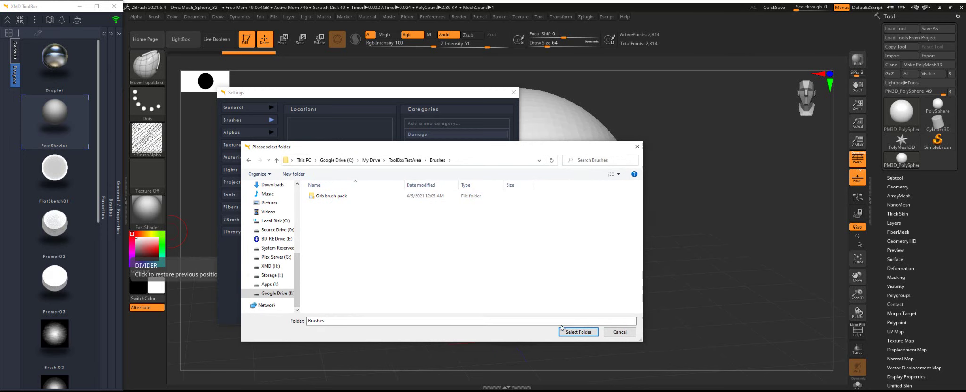
left_click(578, 332)
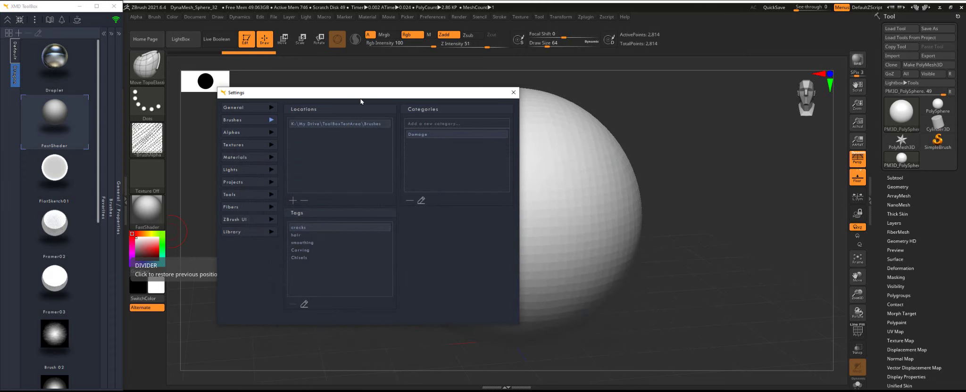
left_click_drag(360, 102, 395, 96)
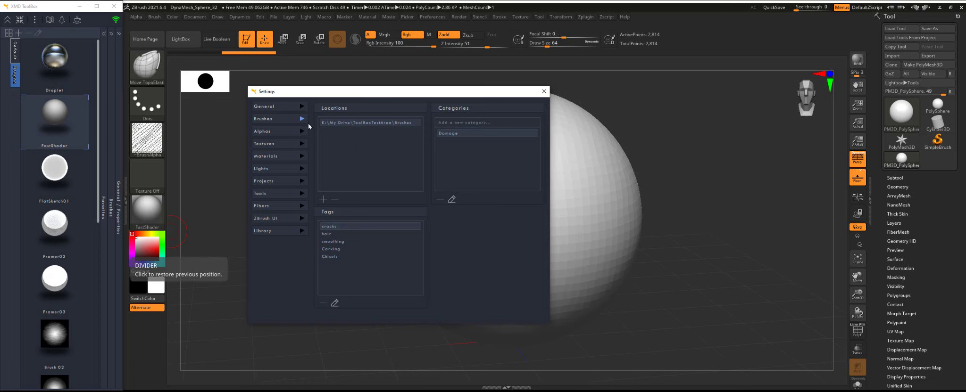
Close Settings, expand the brush grid, search 'orb' and select Orb_ClayTubes_Smooth
left_click(543, 92)
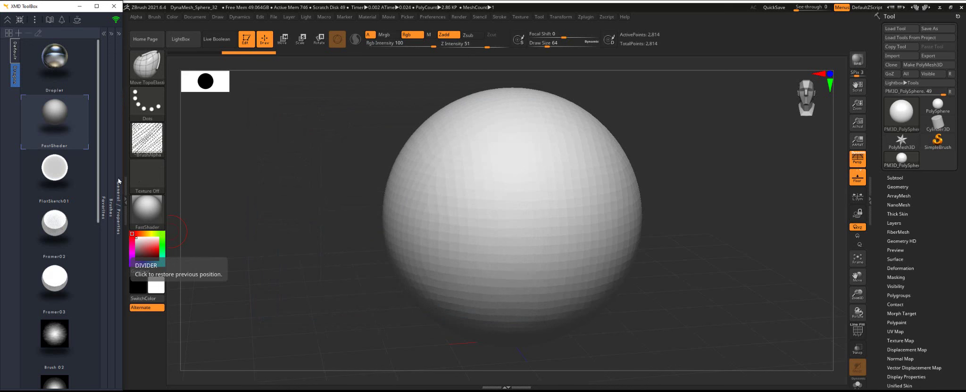
left_click(109, 33)
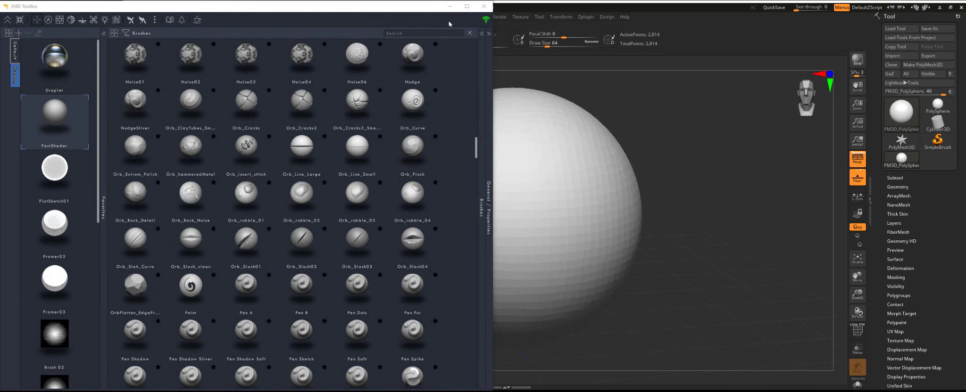
type("orb")
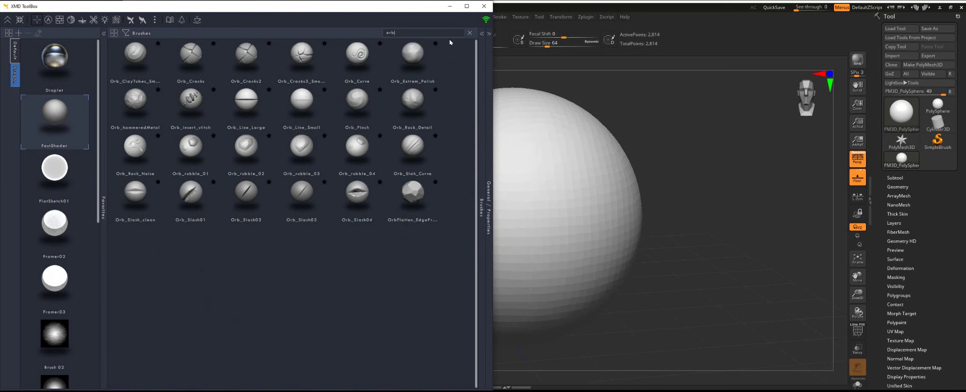
left_click(137, 64)
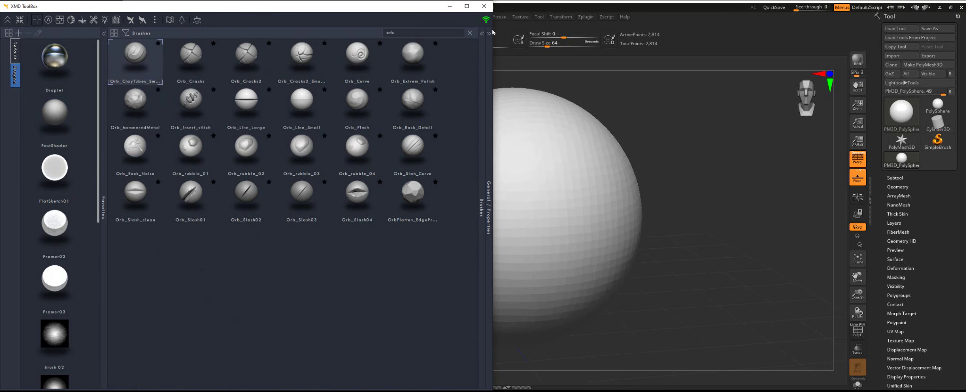
Inspect the brush's Properties and Type list, select Orb_Slash01, then show the Lights library
left_click(488, 33)
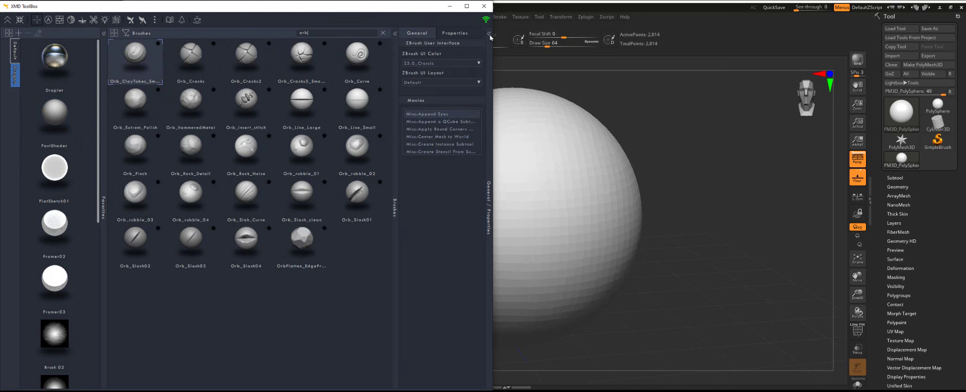
left_click(455, 33)
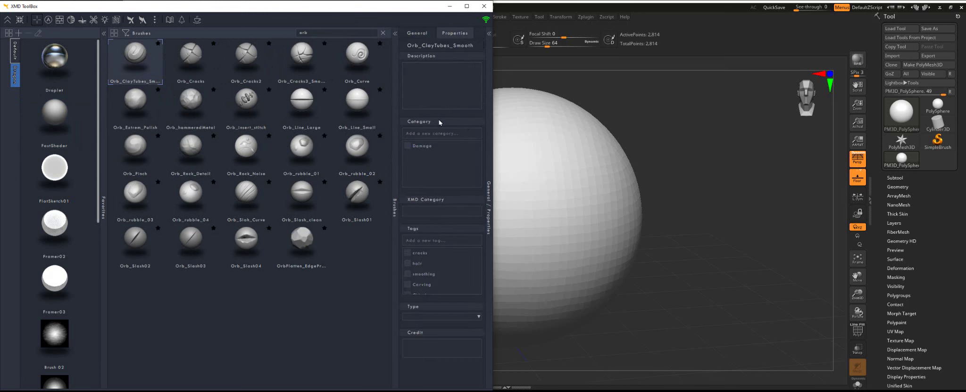
left_click(472, 320)
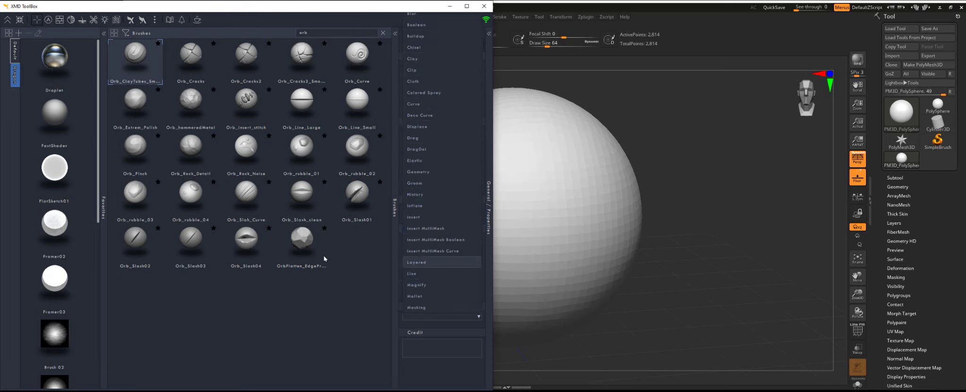
left_click(289, 317)
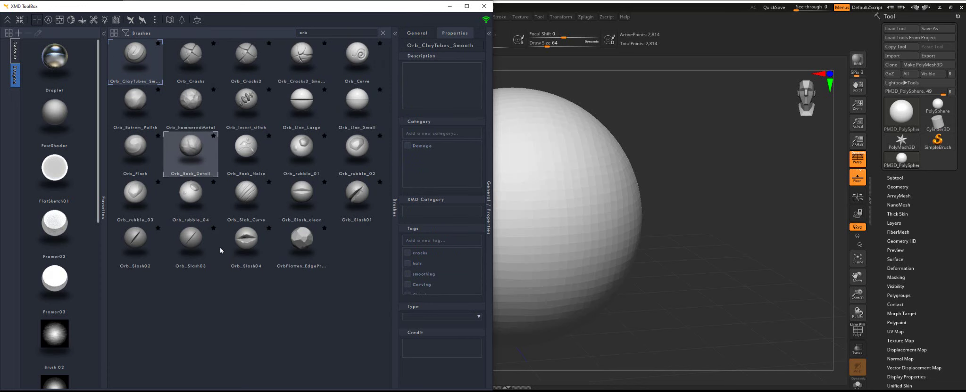
mouse_move(372, 213)
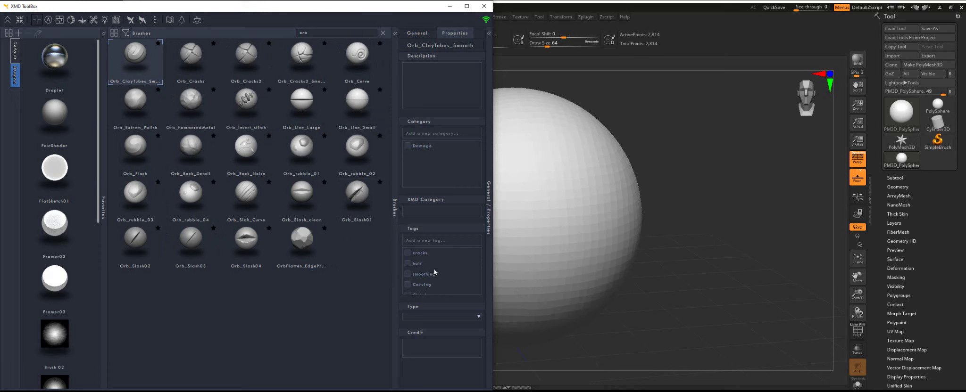
left_click(357, 198)
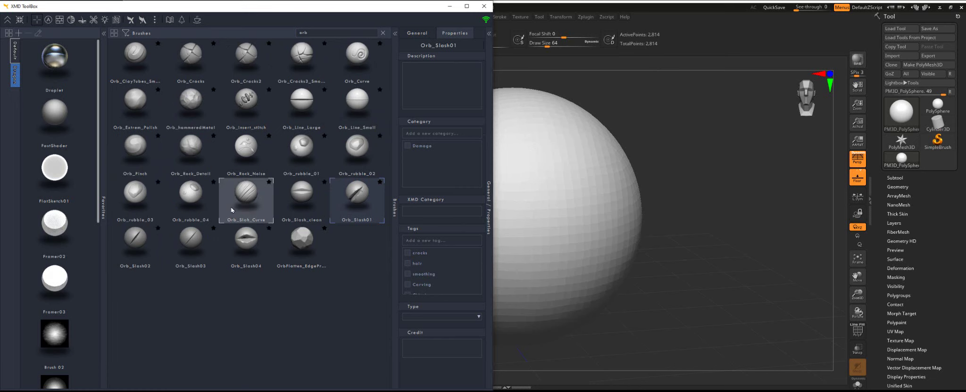
left_click(104, 20)
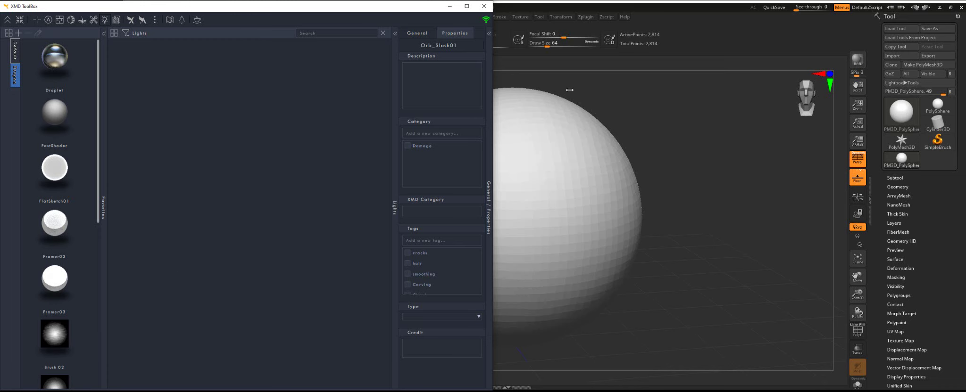
left_click(569, 9)
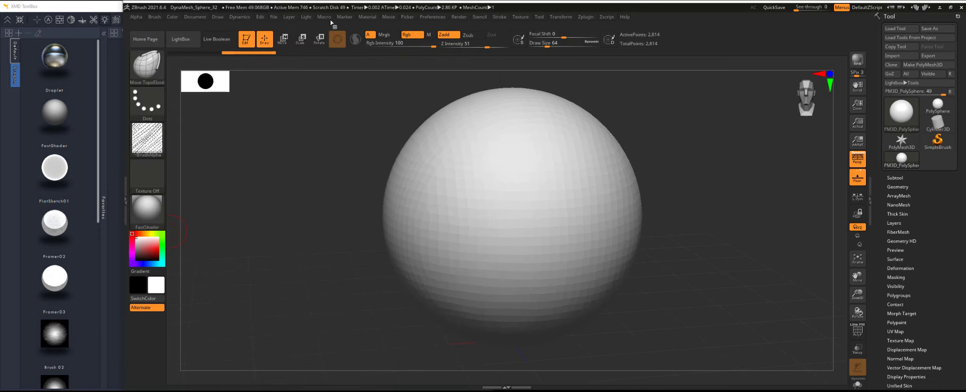
left_click(307, 17)
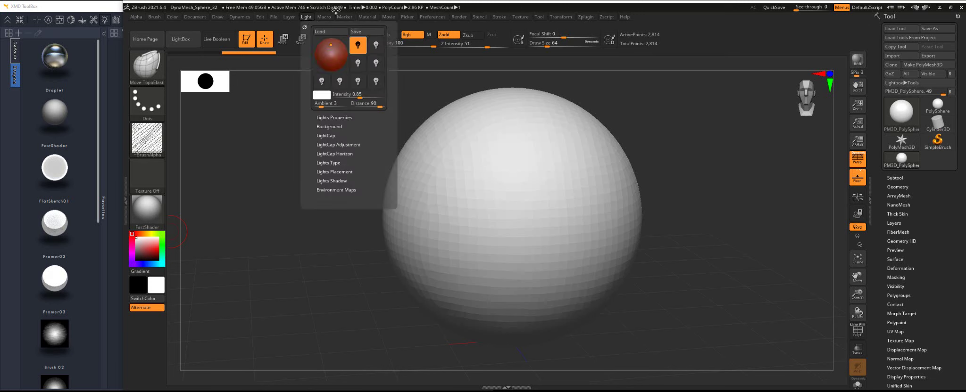
left_click(307, 17)
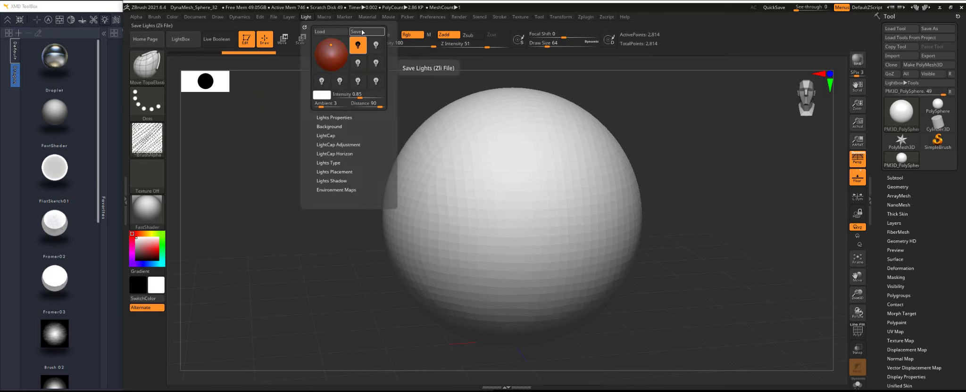
left_click(362, 32)
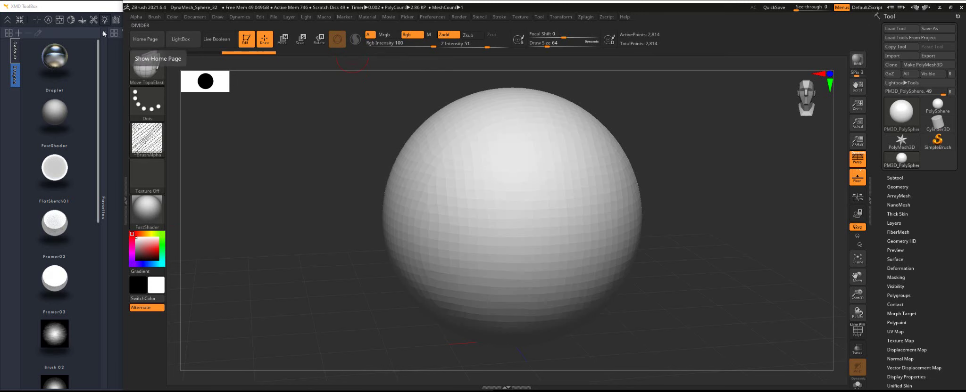
left_click(84, 10)
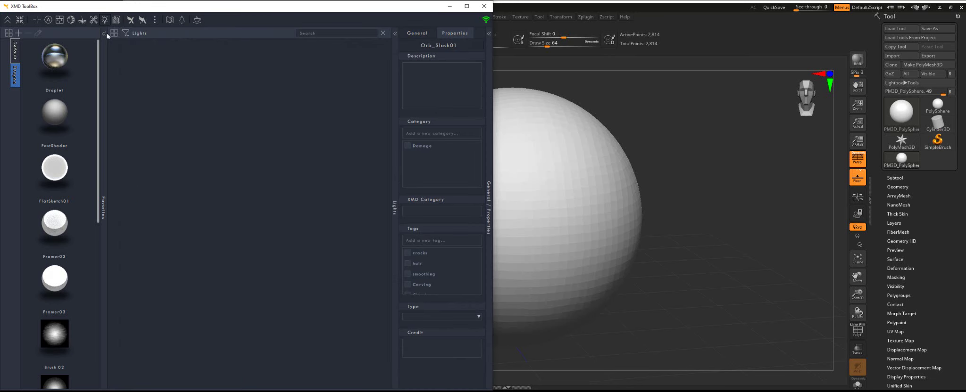
Add K:\My Drive\ToolBoxTestArea\Lights as a new lights location in Settings
left_click(155, 20)
left_click(174, 32)
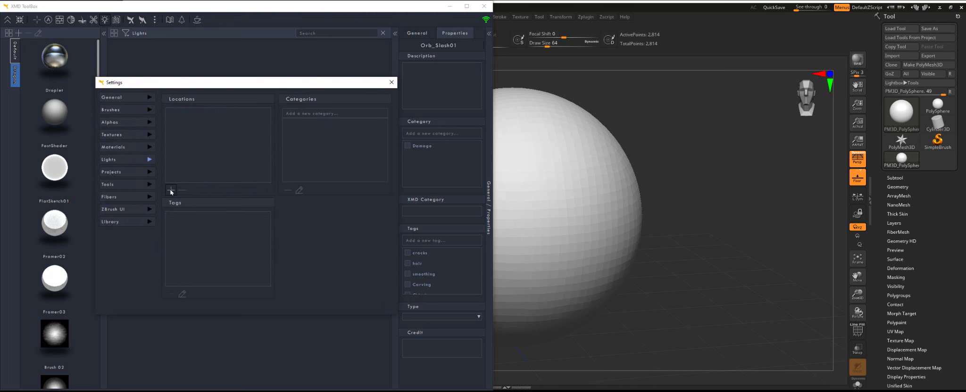
left_click(171, 190)
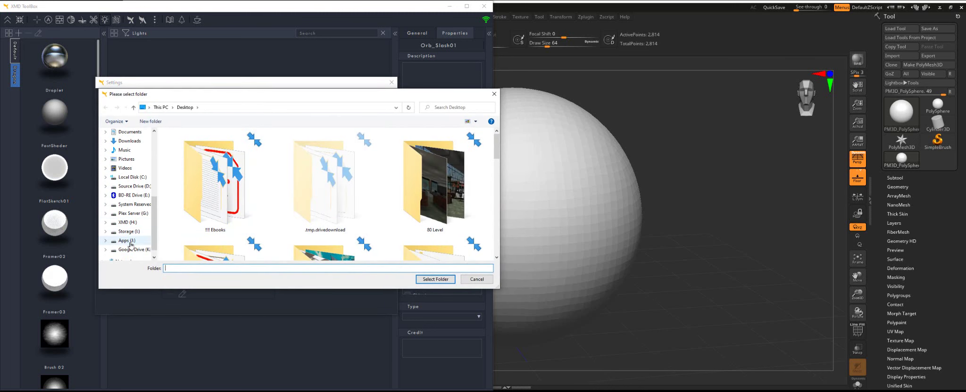
left_click(131, 250)
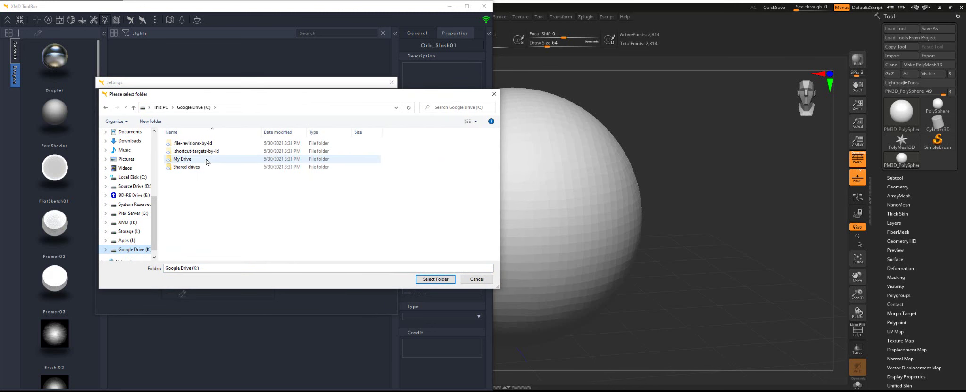
double_click(208, 160)
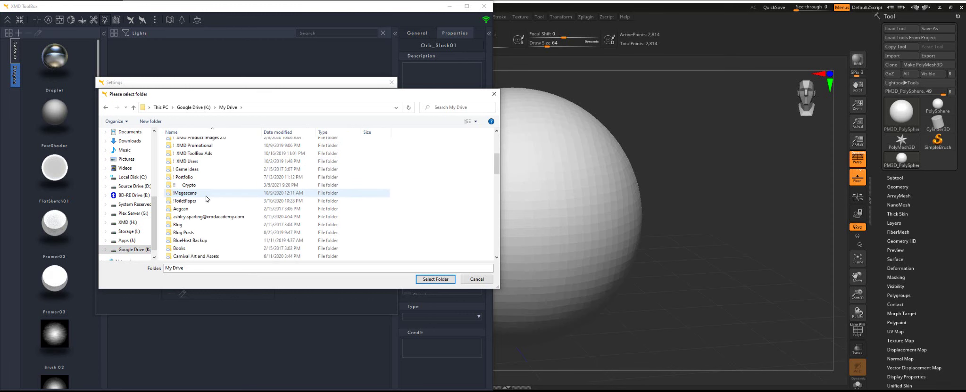
scroll(206, 198, "down", 14)
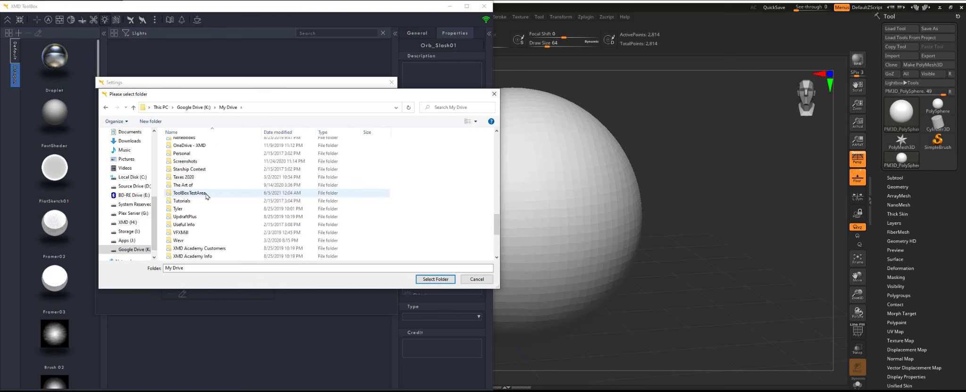
double_click(206, 193)
double_click(208, 152)
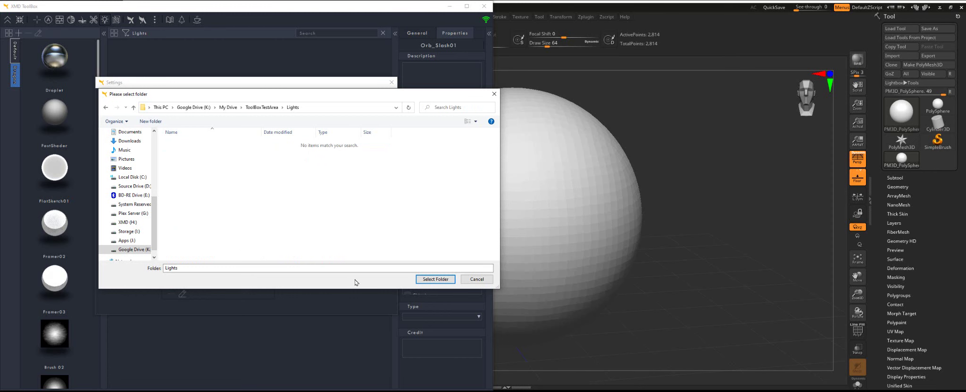
left_click(435, 280)
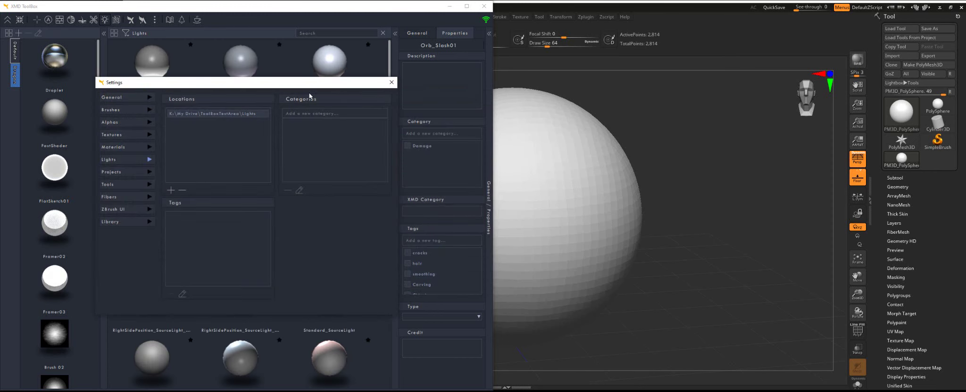
Close Settings, light the sphere with a side light, then restore ZLights_Default
left_click(391, 82)
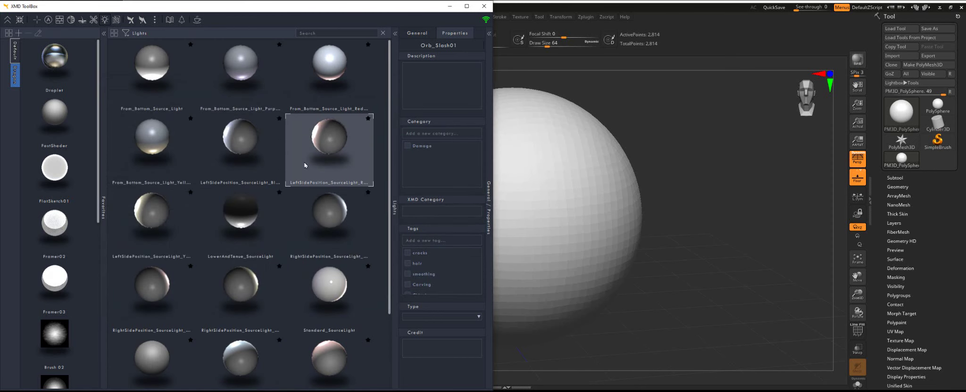
scroll(288, 203, "down", 1)
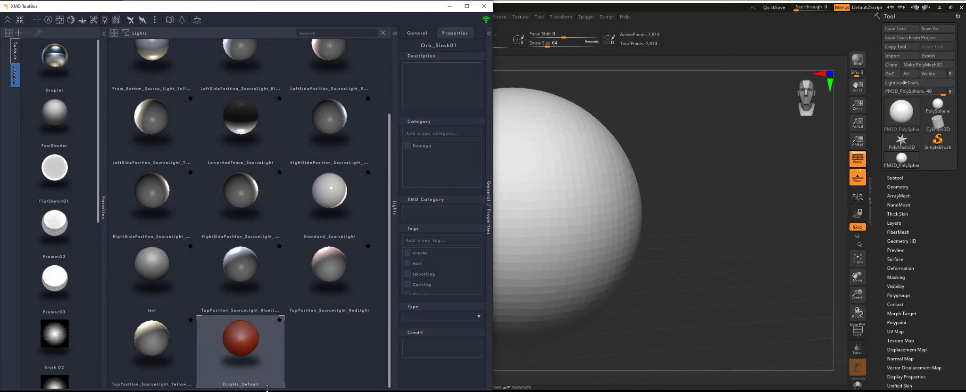
mouse_move(246, 336)
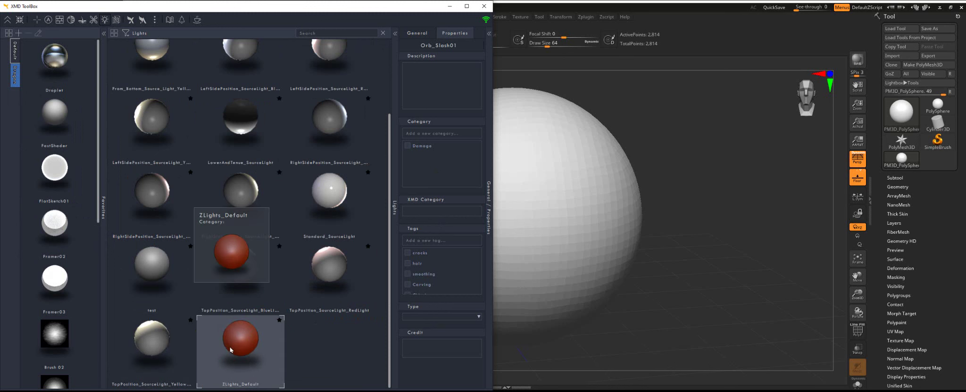
left_click(238, 216)
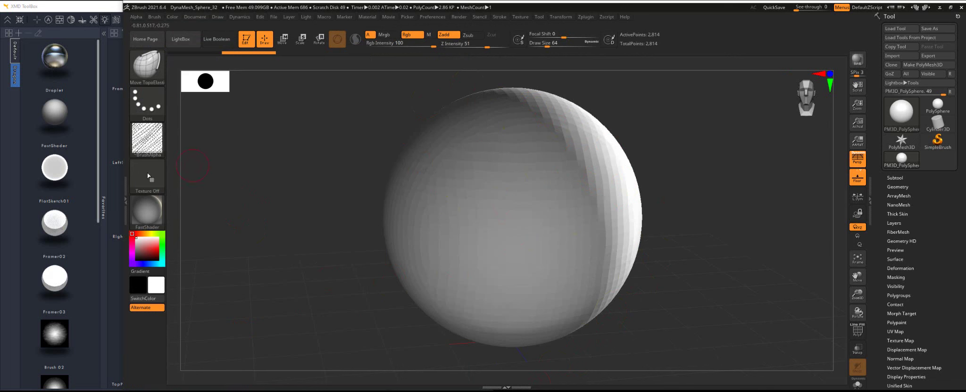
mouse_move(242, 301)
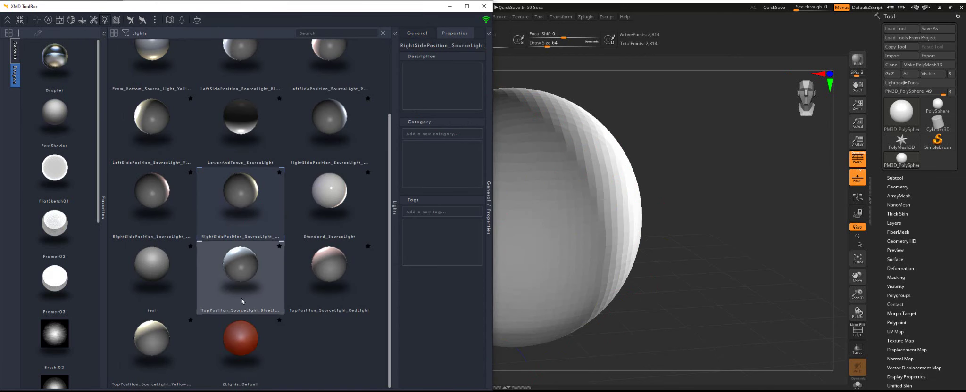
left_click(240, 338)
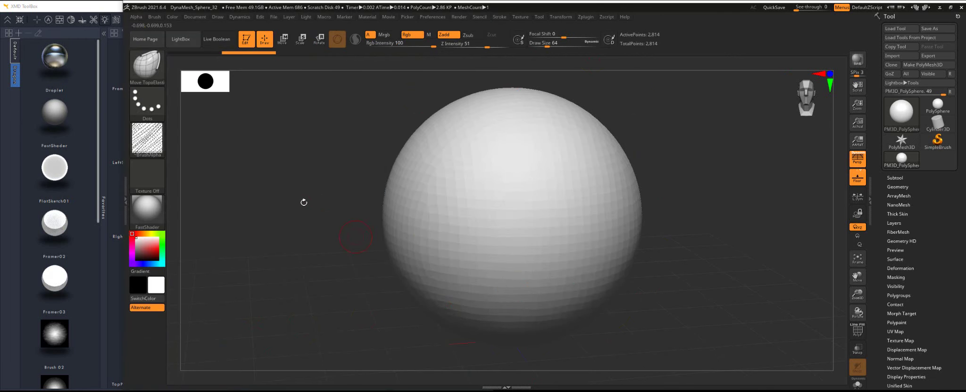
Shrink the ToolBox to a mini strip, lengthen it, and place it beside the ZBrush canvas
mouse_move(118, 99)
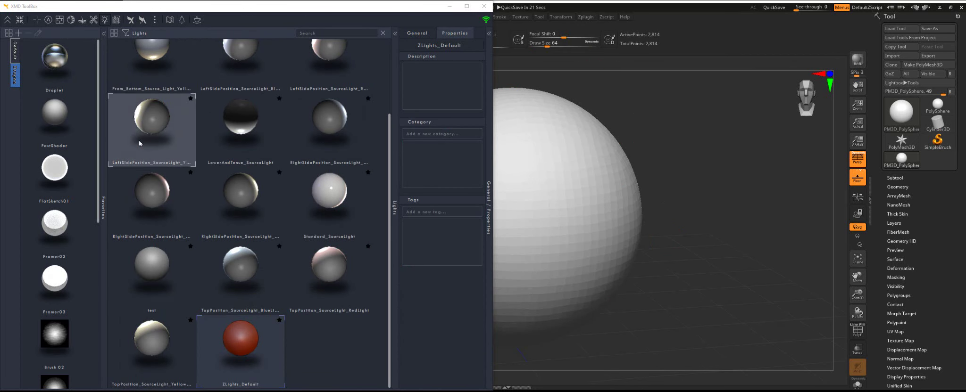
left_click(20, 22)
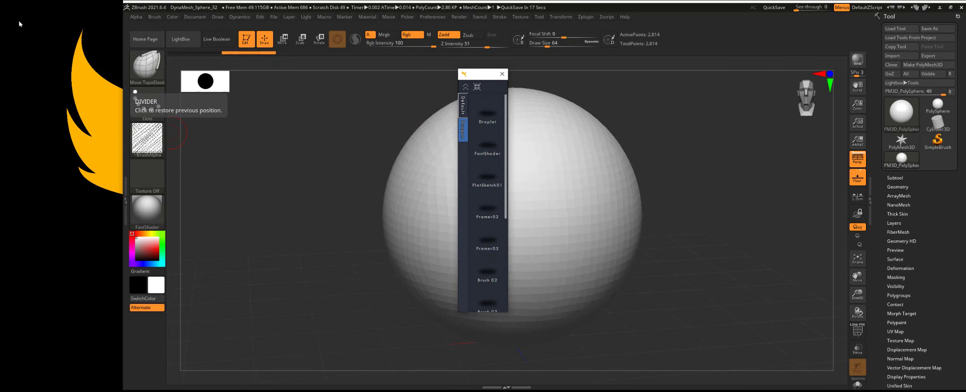
left_click_drag(479, 79, 21, 13)
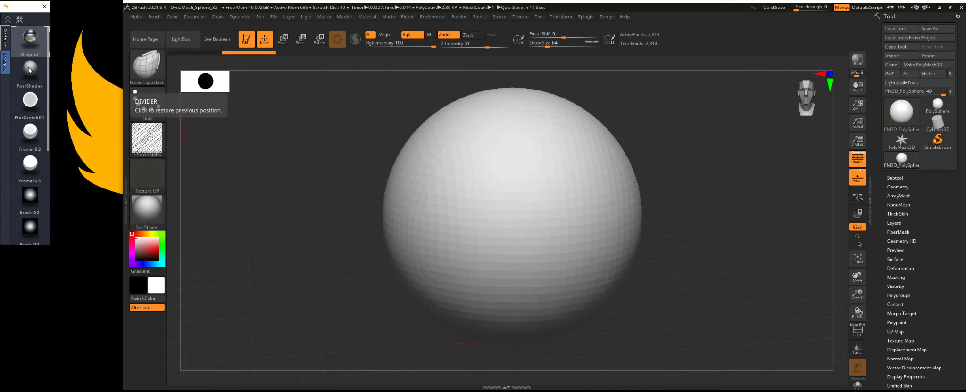
left_click_drag(12, 241, 9, 388)
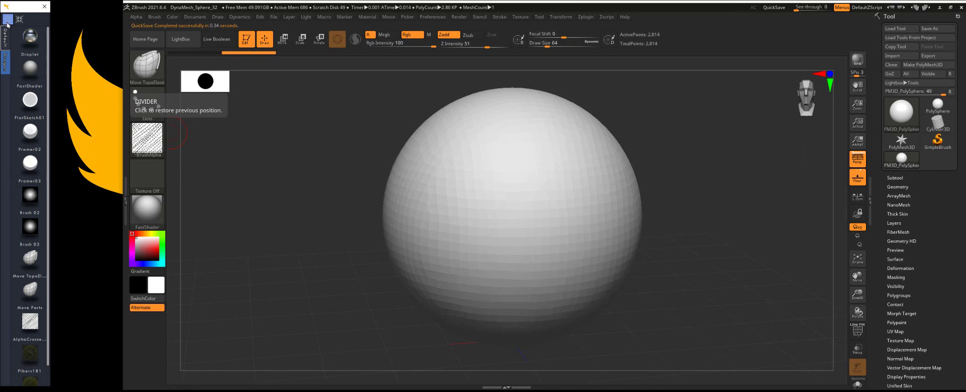
left_click_drag(8, 21, 189, 19)
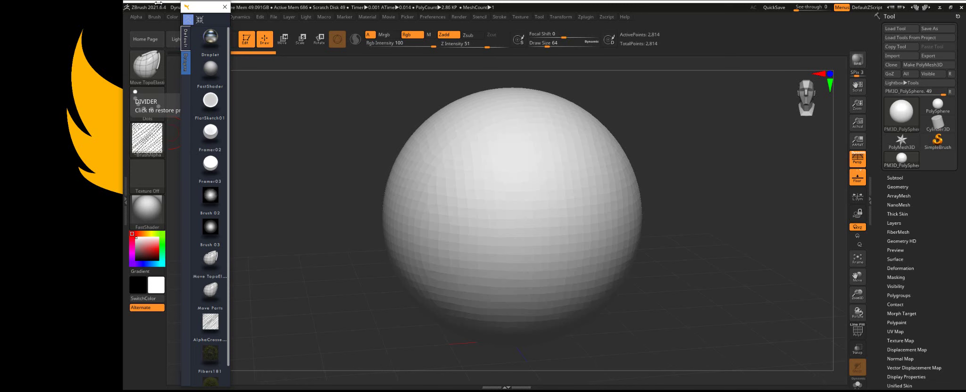
Show and hide ZBrush's Brush palette in the tray, then expand the full ToolBox
left_click(127, 190)
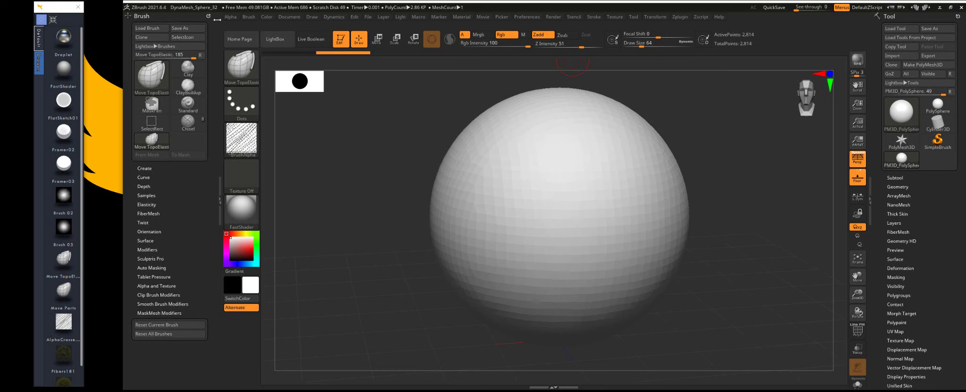
left_click(208, 17)
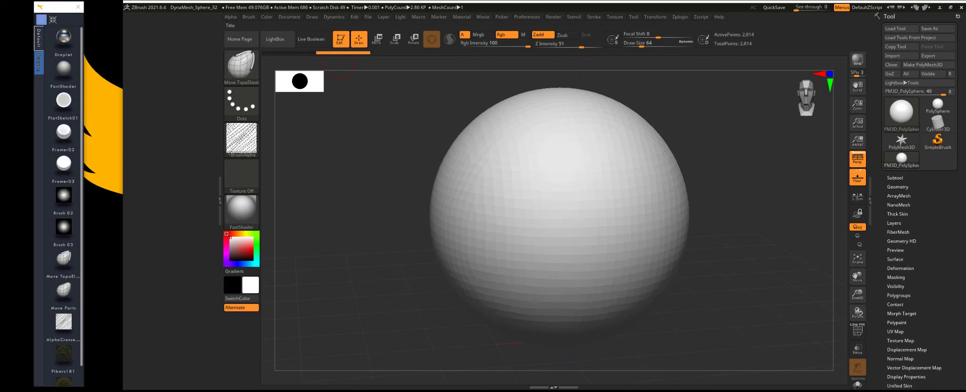
left_click(53, 20)
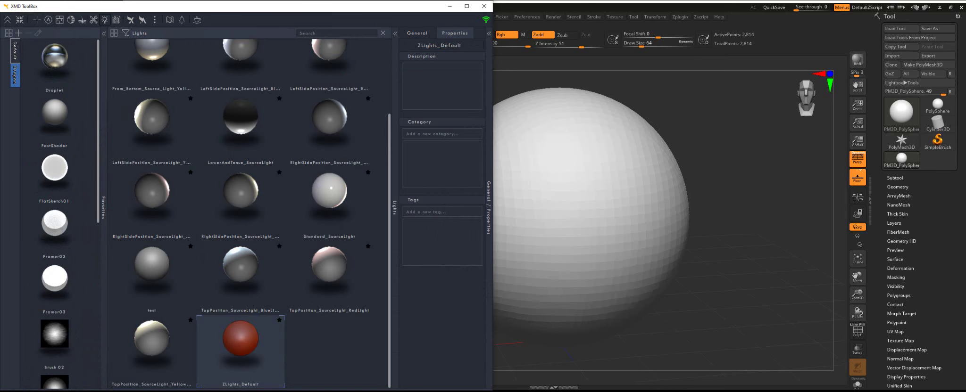
scroll(264, 142, "up", 3)
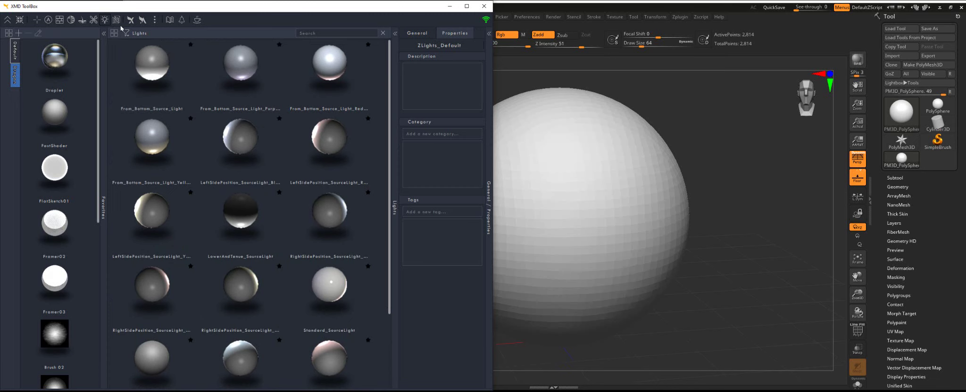
left_click(153, 21)
left_click(165, 47)
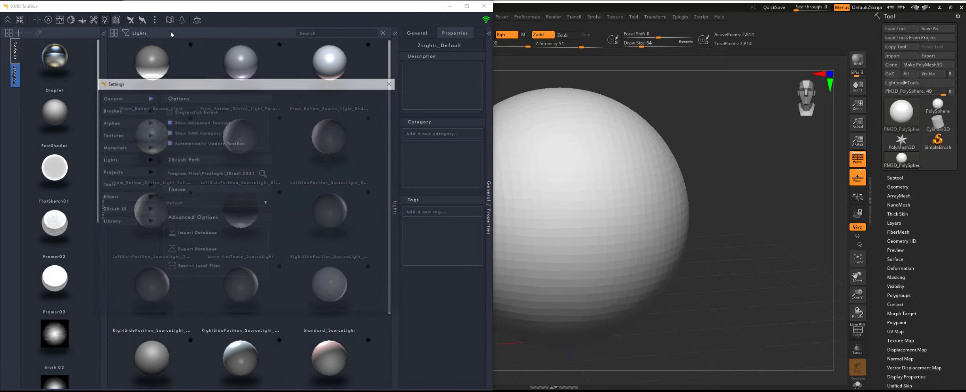
left_click(120, 210)
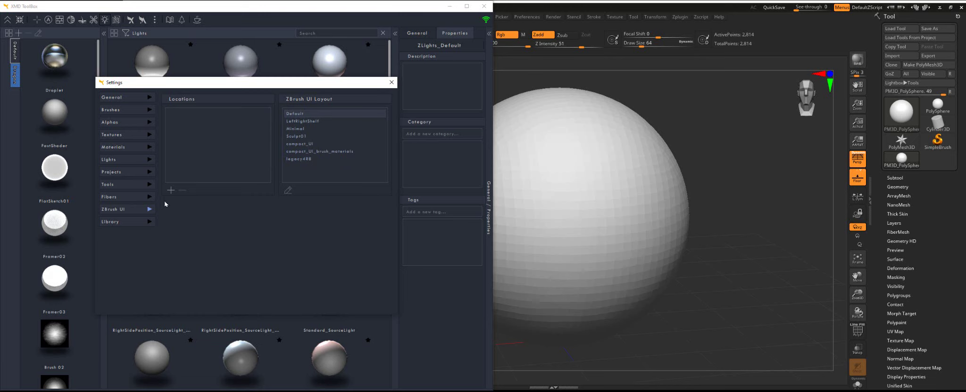
left_click(138, 224)
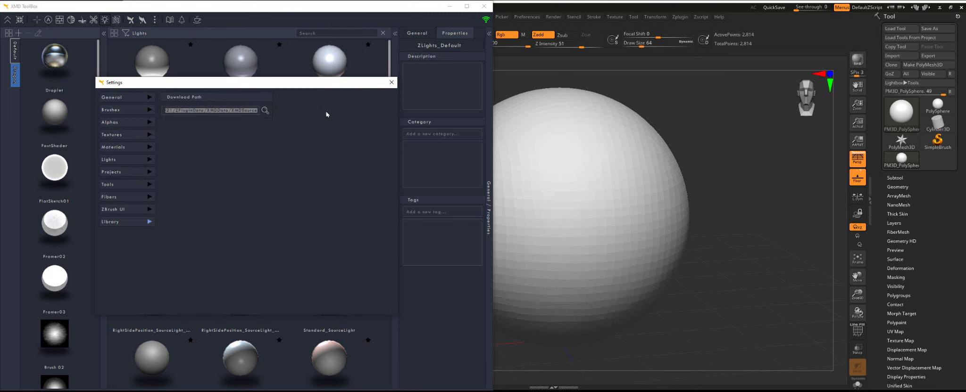
left_click(237, 109)
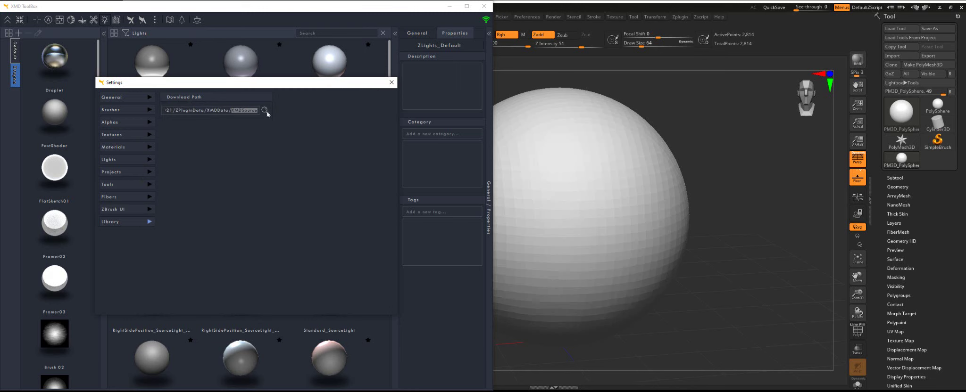
left_click_drag(257, 110, 130, 114)
left_click(392, 82)
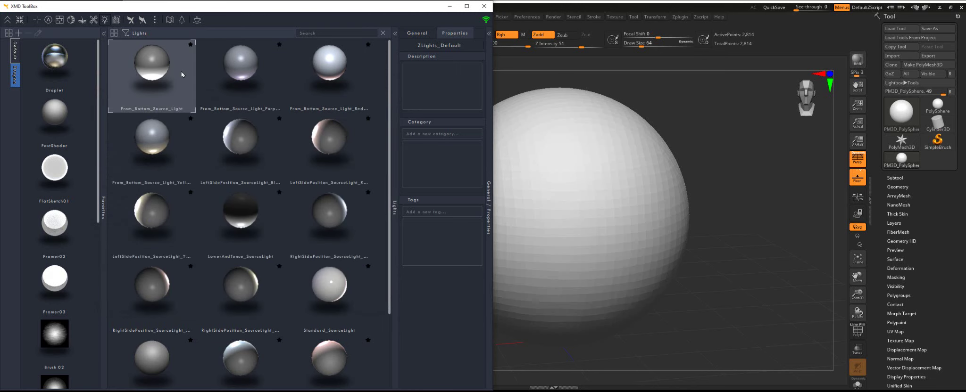
Open the XMD Source library, sign in with the account username and password, and maximize it
left_click(171, 21)
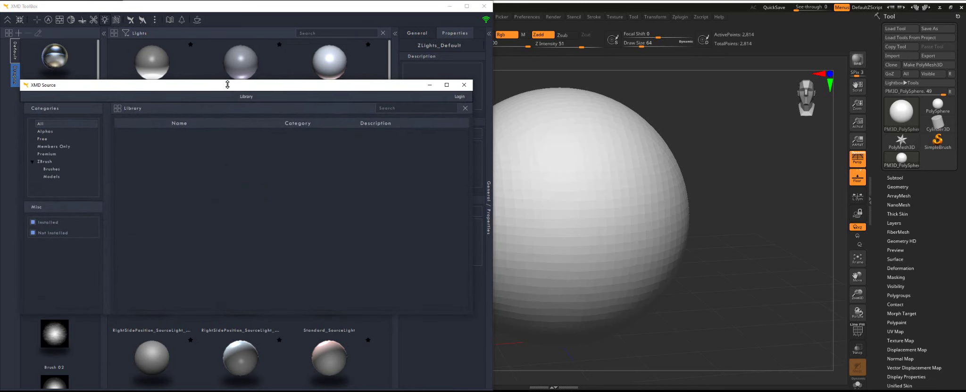
left_click_drag(227, 84, 290, 49)
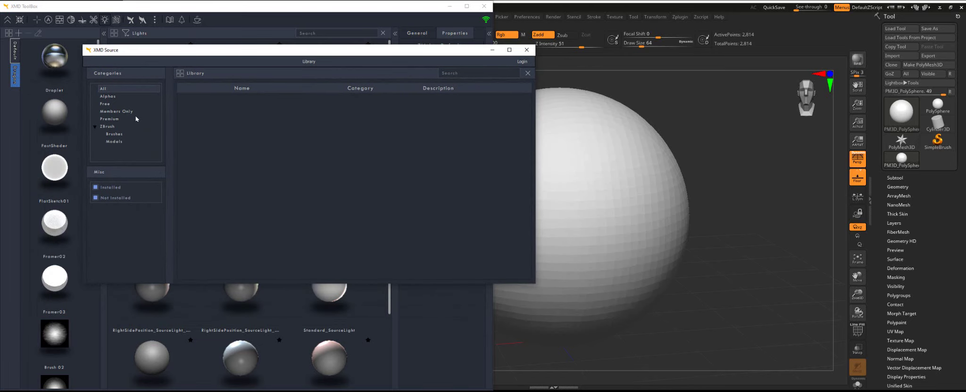
left_click(521, 62)
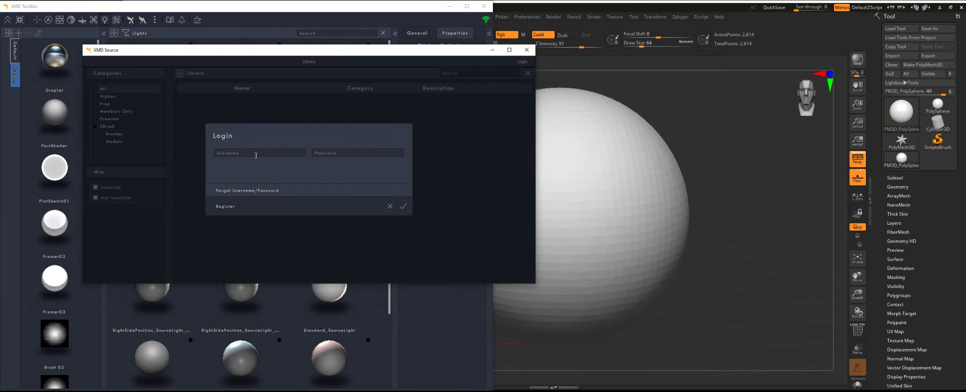
left_click(404, 206)
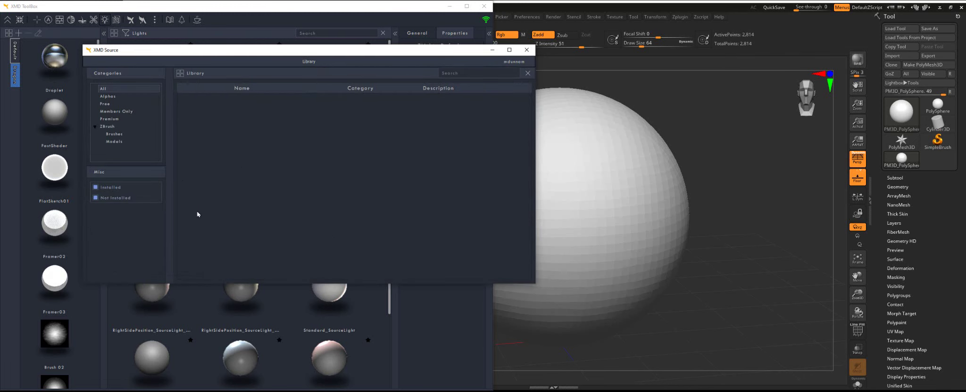
left_click(509, 49)
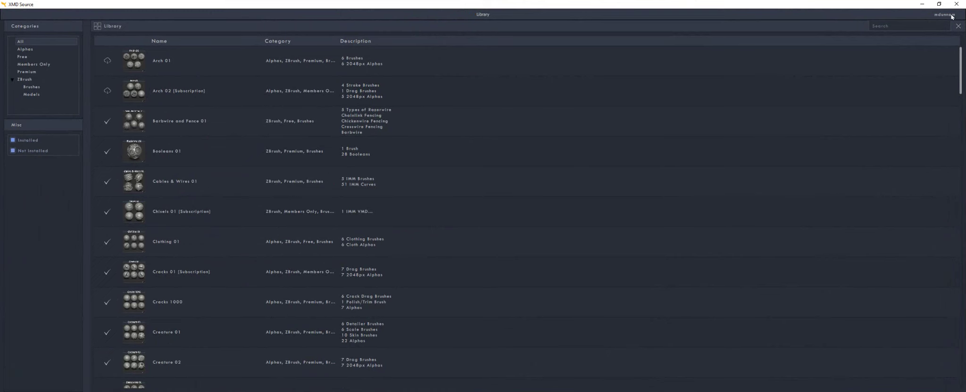
Download the Landscape Generator, Knots 01 and Horror 01 packs from the library list
scroll(140, 127, "down", 6)
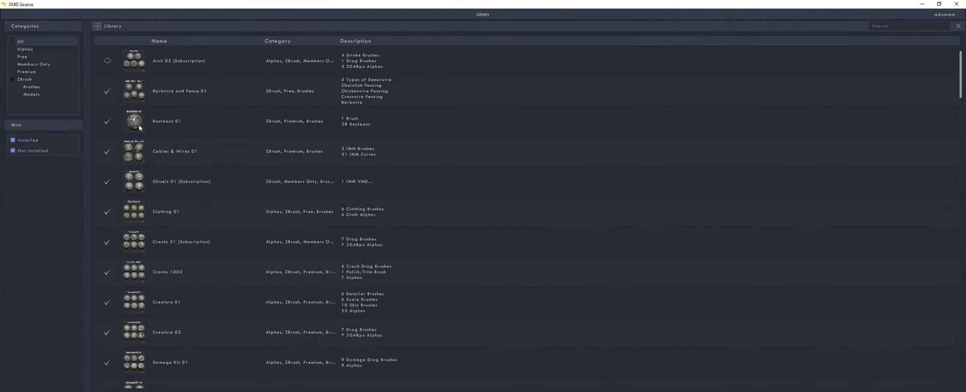
scroll(140, 129, "down", 11)
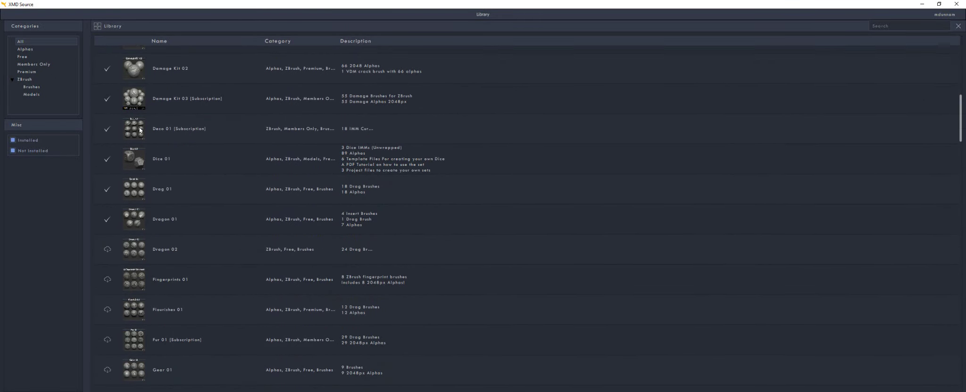
scroll(141, 129, "down", 5)
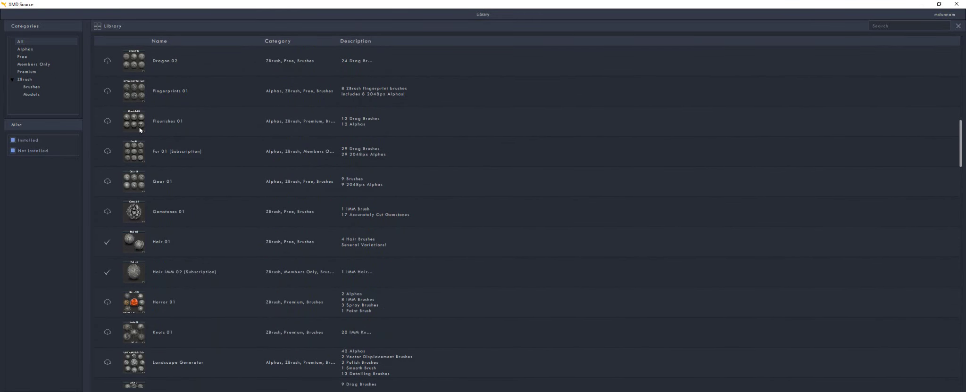
scroll(140, 130, "down", 2)
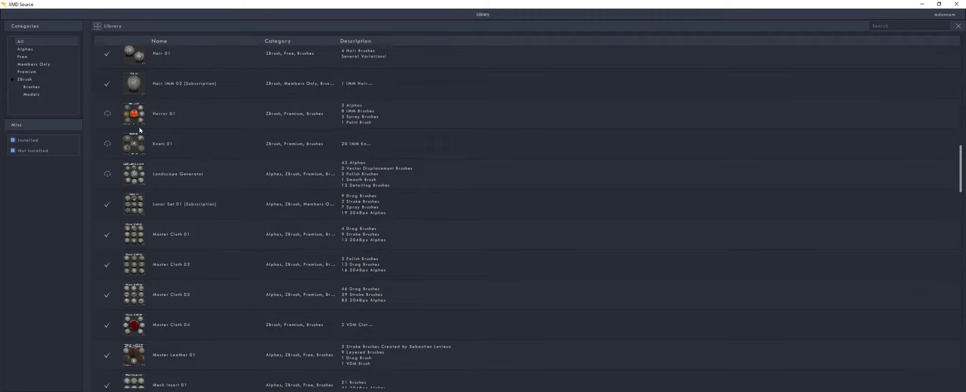
left_click(108, 174)
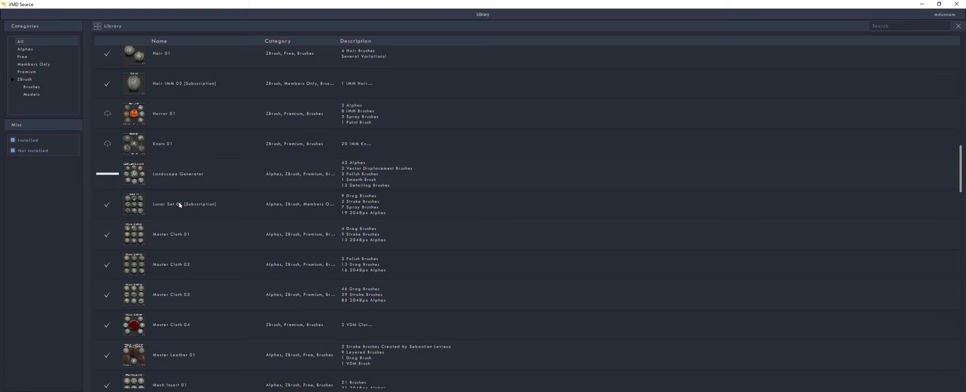
left_click(108, 144)
left_click(108, 114)
View the contents of the Knots 01 and Horror 01 packs, returning to the library each time
left_click(181, 146)
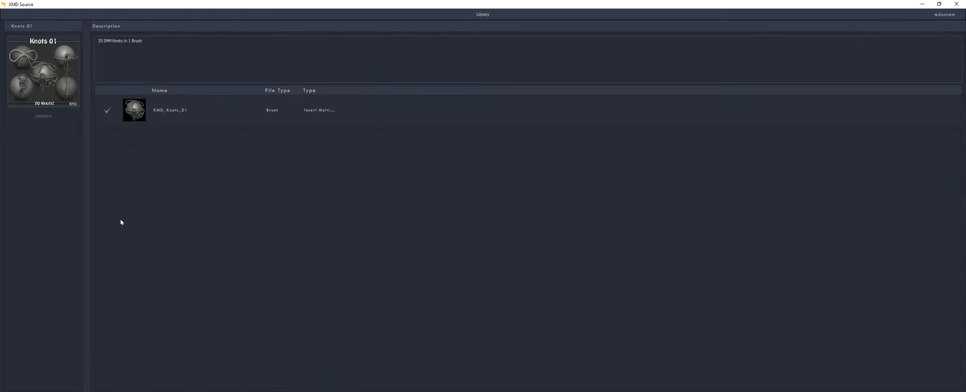
left_click(483, 15)
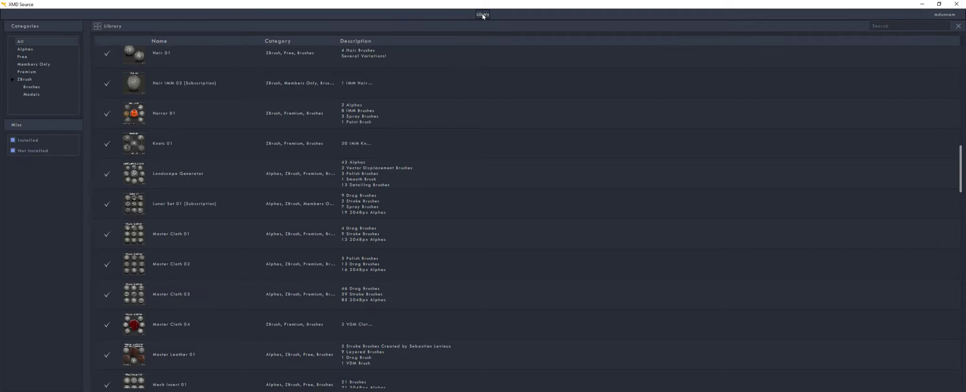
left_click(156, 114)
scroll(243, 295, "down", 3)
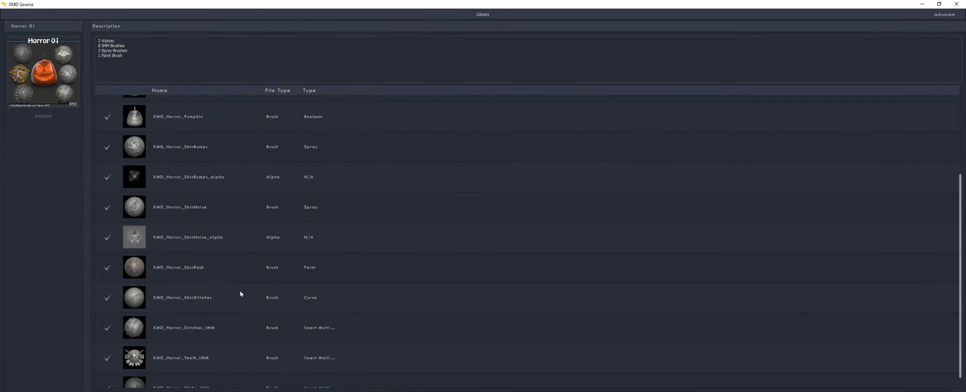
scroll(240, 294, "up", 3)
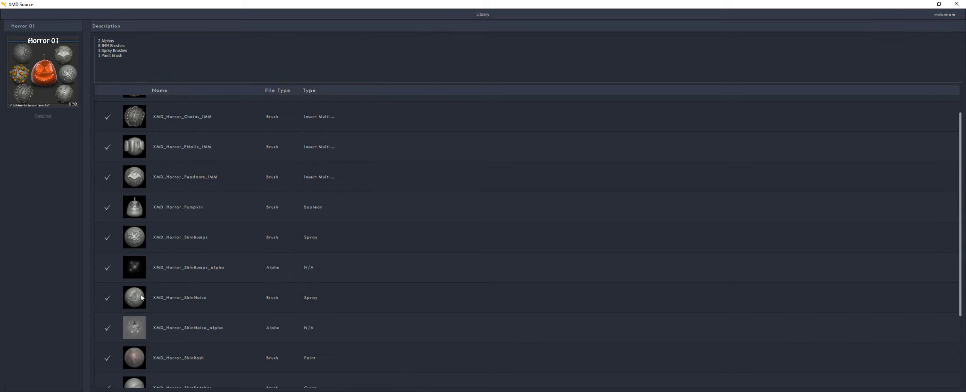
scroll(136, 283, "up", 1)
left_click(481, 15)
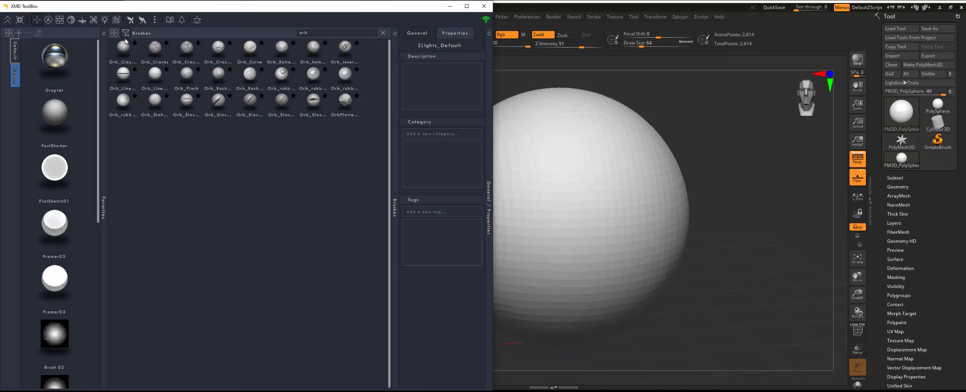
Open the brush filters, scroll through the Categories dropdown entries, then close the filters
left_click(126, 33)
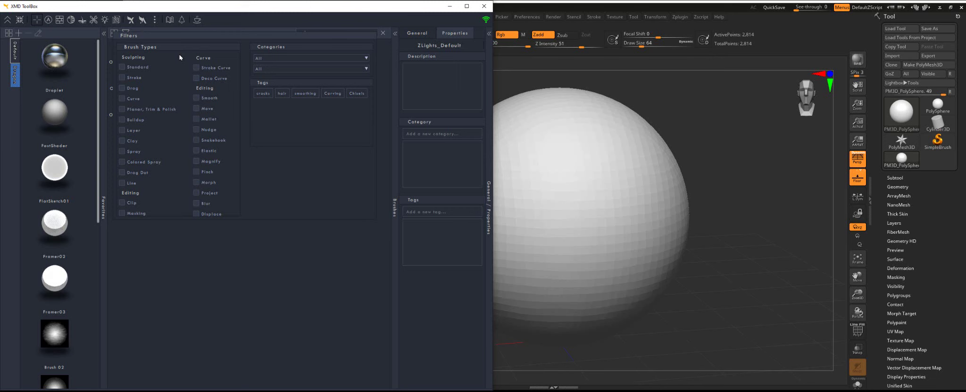
left_click(272, 58)
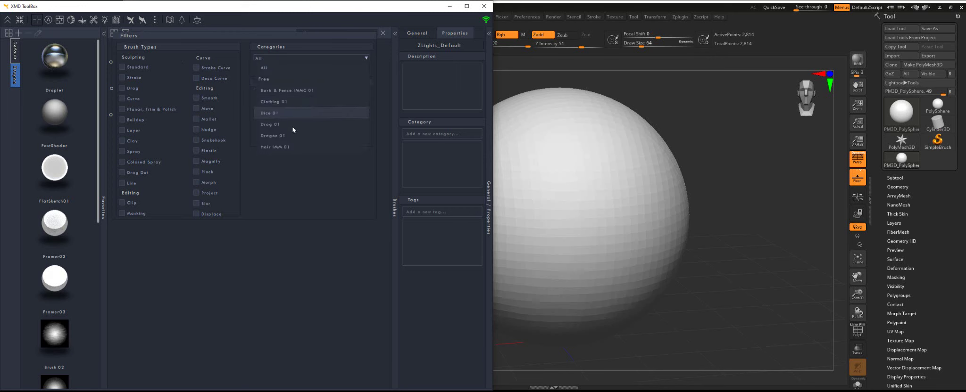
scroll(289, 137, "down", 5)
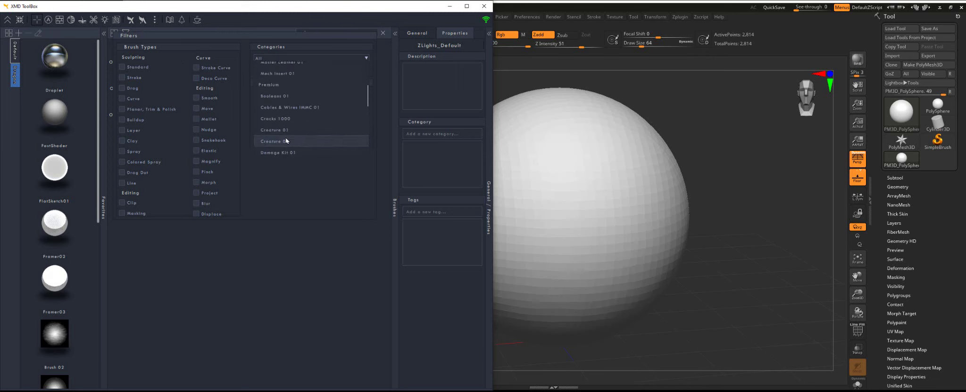
scroll(287, 140, "down", 6)
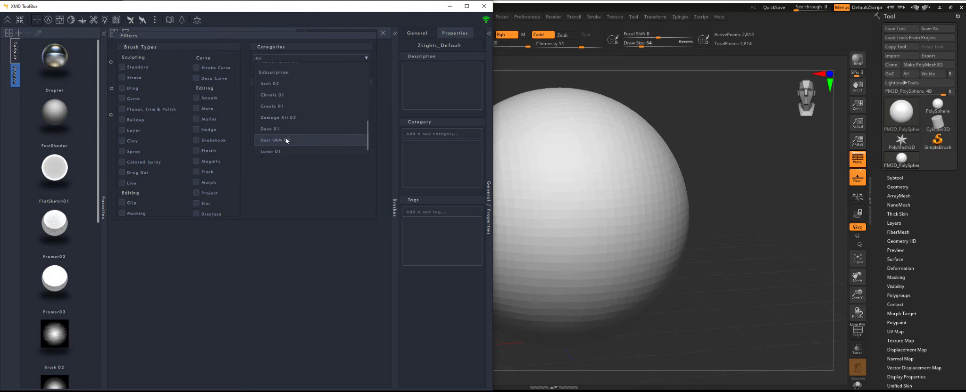
scroll(297, 148, "up", 1)
scroll(297, 148, "up", 5)
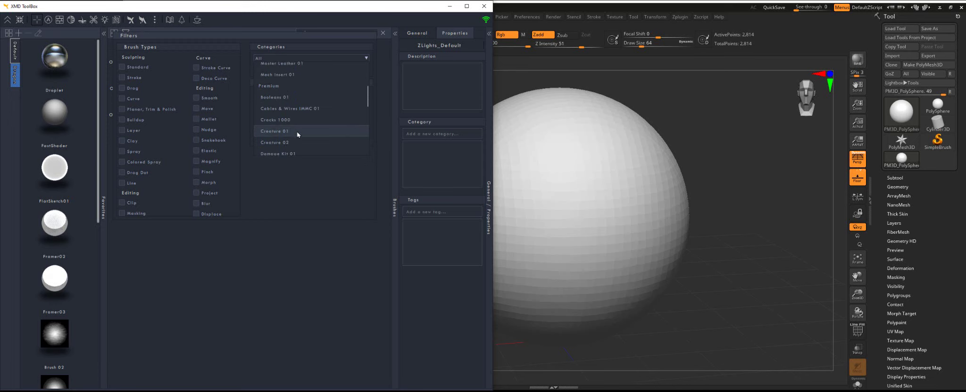
scroll(297, 137, "up", 5)
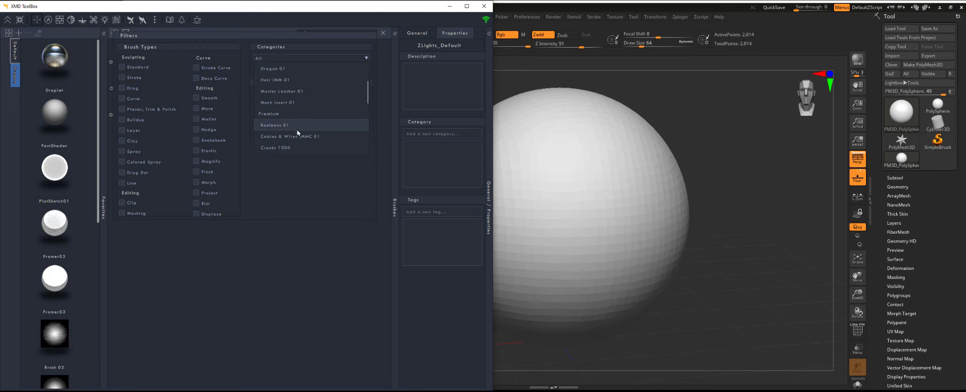
left_click(286, 302)
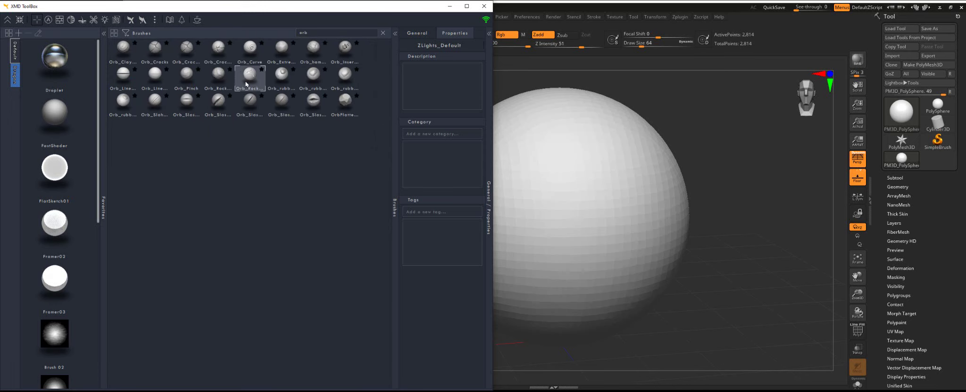
Select Orb_Rock_Detail to show its properties, and open then close its brush folder in Explorer
left_click(219, 75)
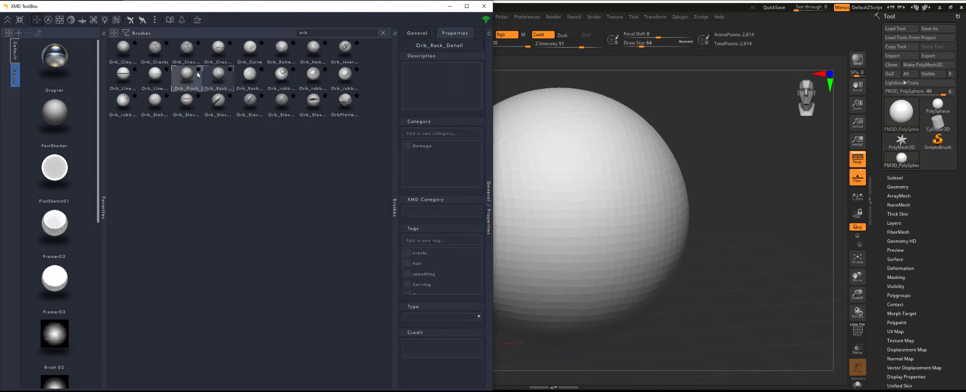
mouse_move(190, 79)
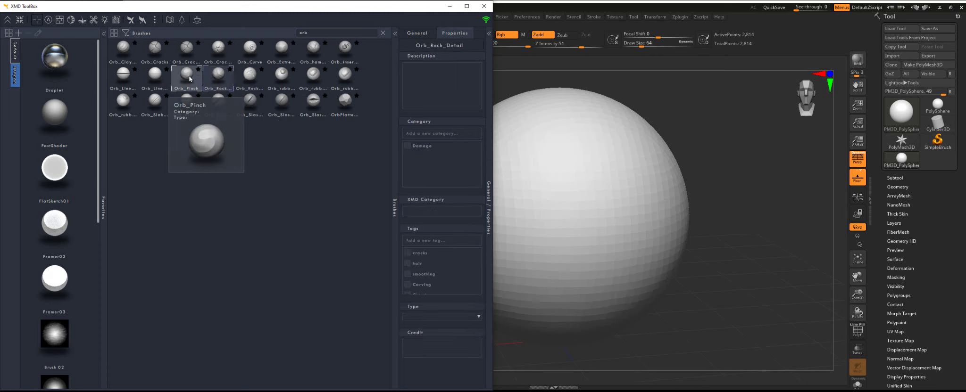
double_click(191, 79)
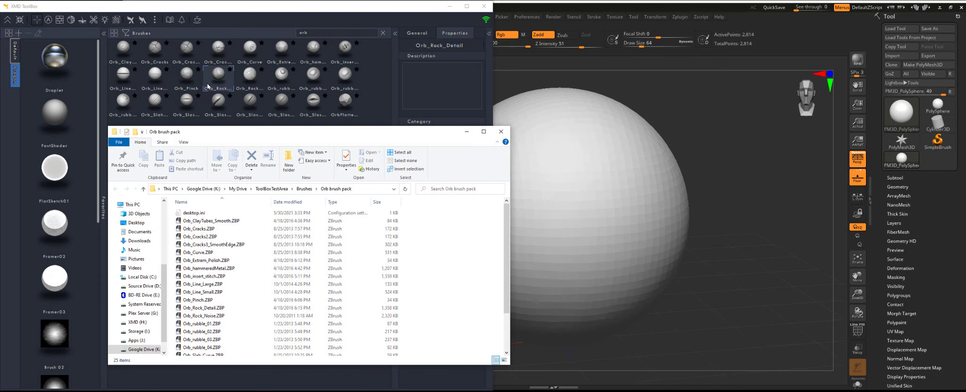
key("alt+F4")
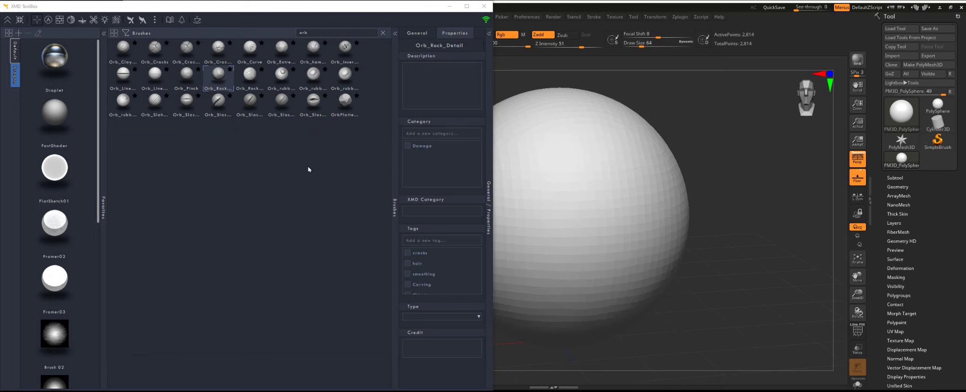
Open the XMD ToolBox help documentation in Confluence and read the Installation page
left_click(155, 20)
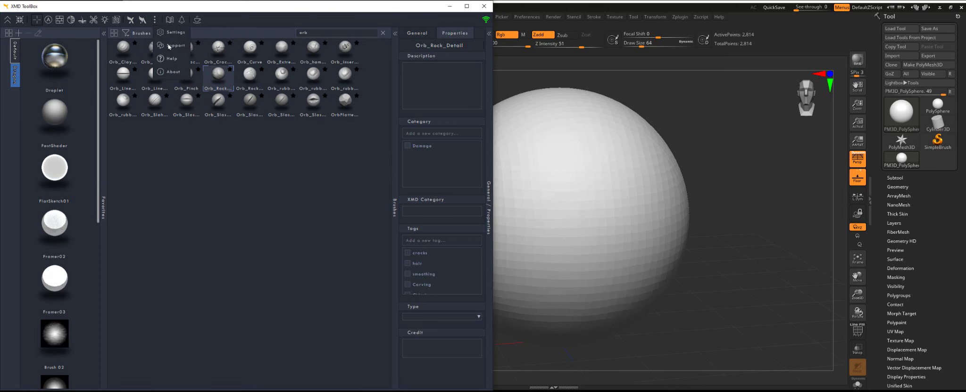
left_click(173, 59)
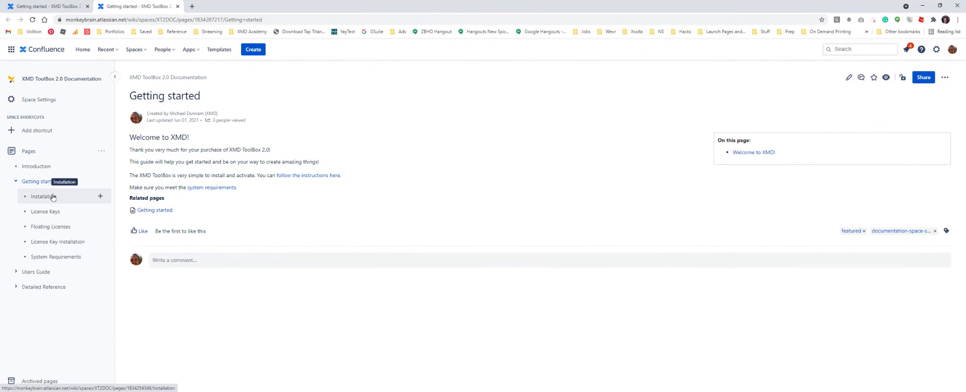
left_click(53, 198)
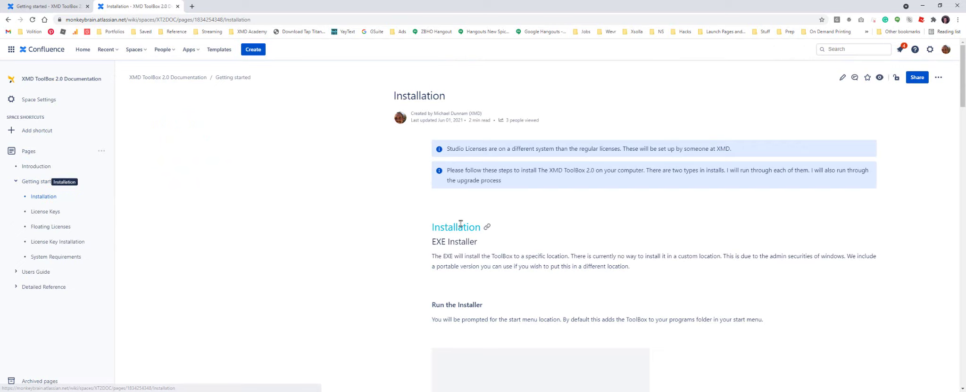
scroll(461, 227, "down", 5)
scroll(461, 227, "down", 10)
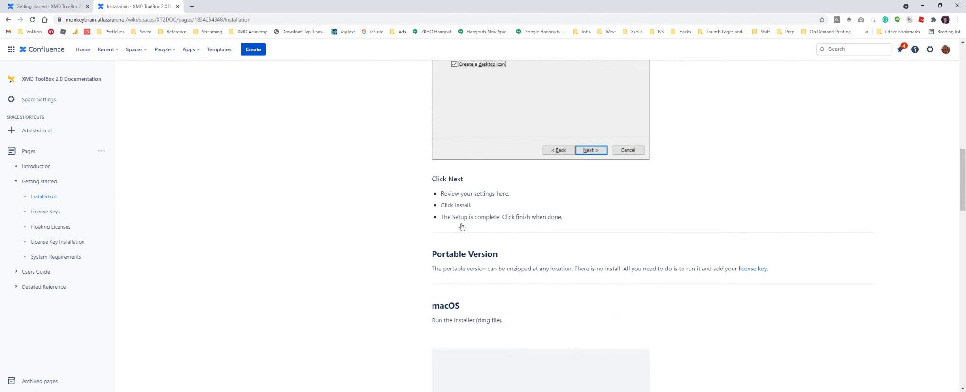
scroll(461, 227, "up", 15)
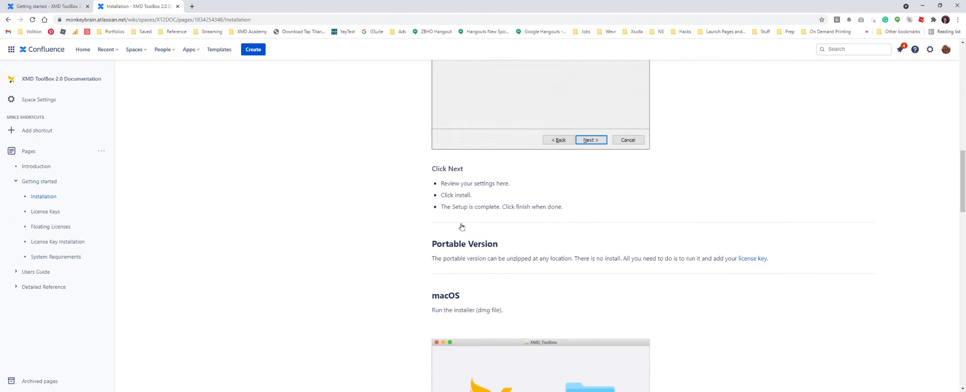
scroll(462, 227, "up", 3)
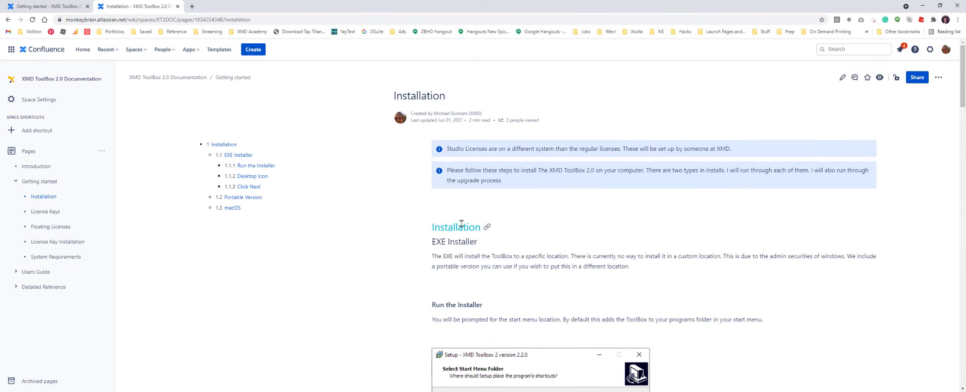
Read through the License Keys page of the documentation
left_click(45, 212)
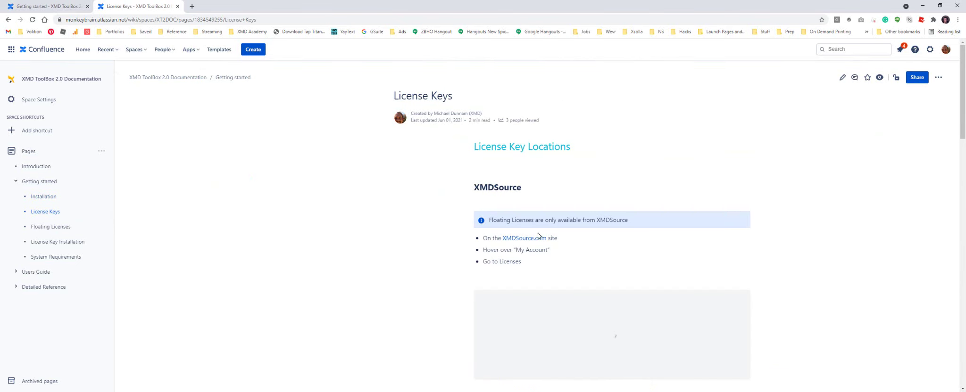
scroll(439, 247, "down", 6)
scroll(477, 247, "down", 4)
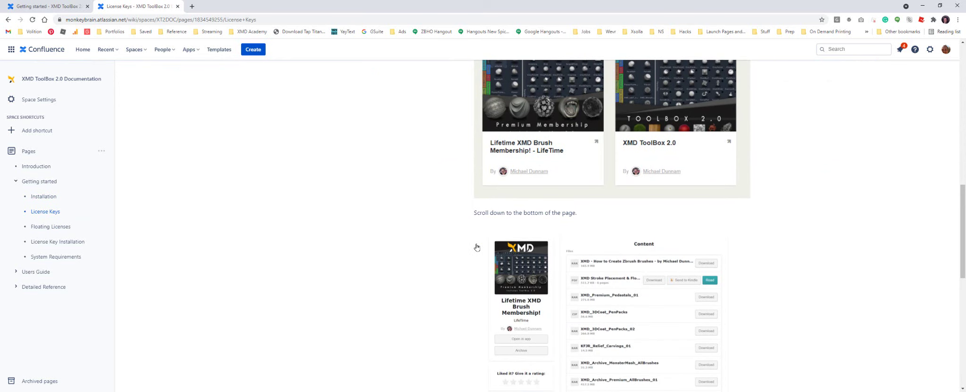
scroll(476, 247, "down", 8)
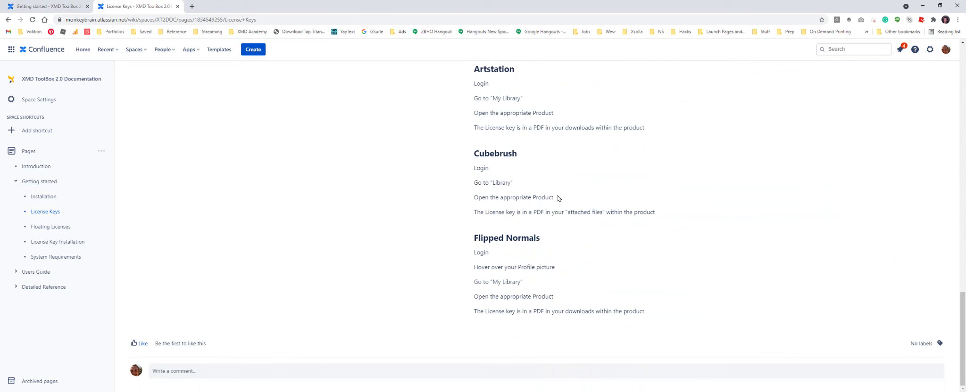
scroll(475, 263, "up", 10)
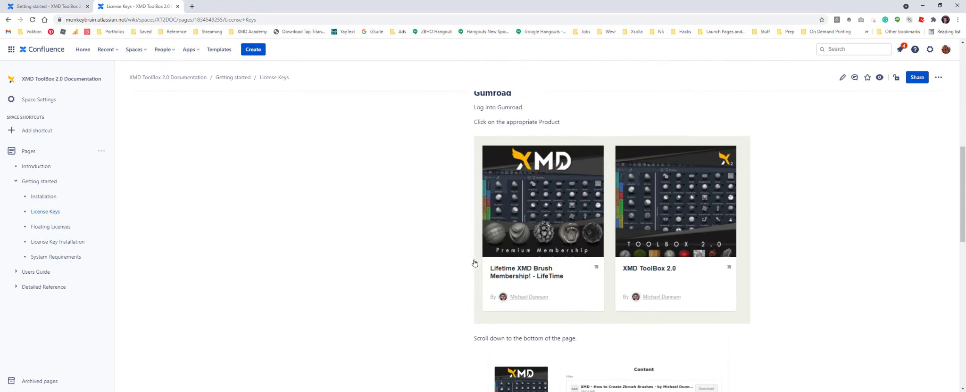
Read the Floating Licenses and License Key Installation pages, ending on System Requirements
left_click(54, 228)
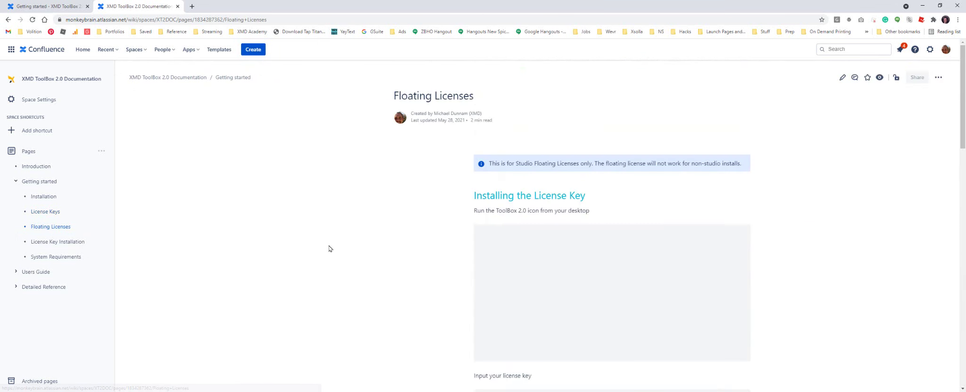
scroll(450, 233, "down", 2)
scroll(451, 233, "down", 8)
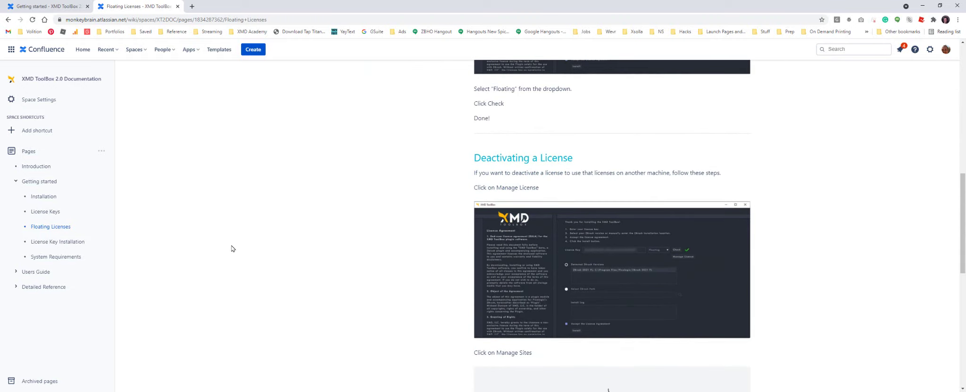
scroll(382, 216, "down", 4)
scroll(387, 217, "down", 4)
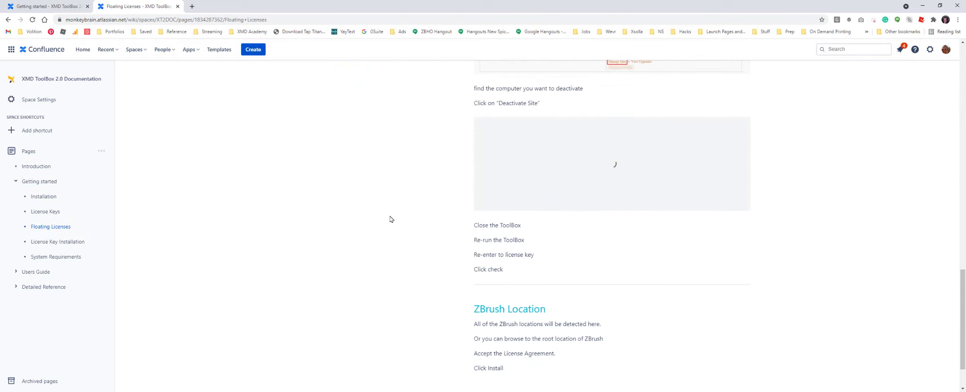
left_click(53, 243)
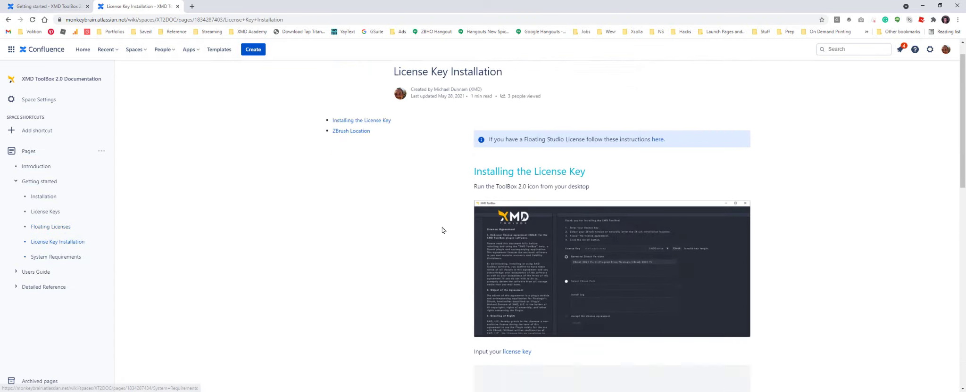
scroll(441, 228, "down", 2)
left_click(47, 257)
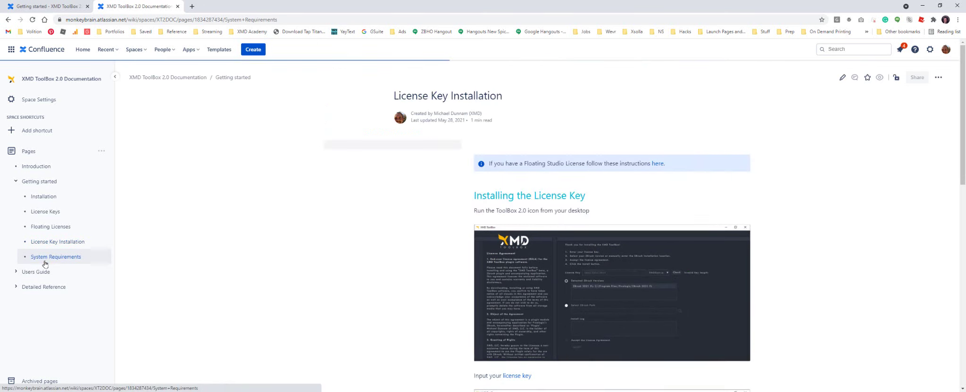
Open the Users Guide and read the Interface Overview page
left_click(61, 273)
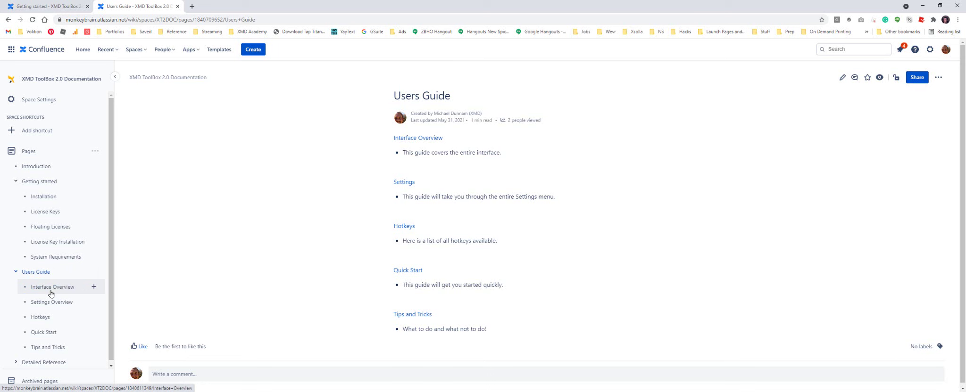
left_click(51, 287)
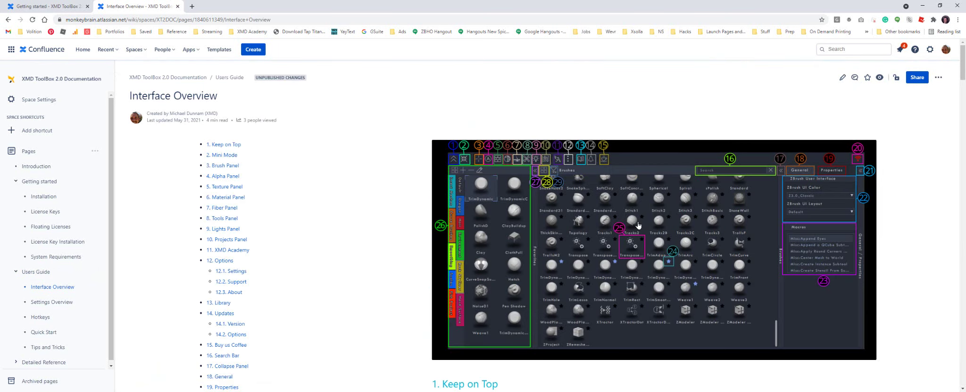
scroll(219, 252, "down", 4)
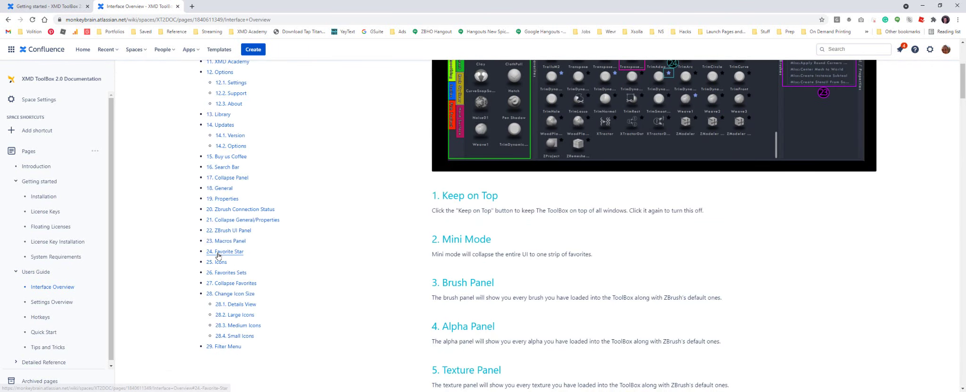
scroll(222, 283, "up", 4)
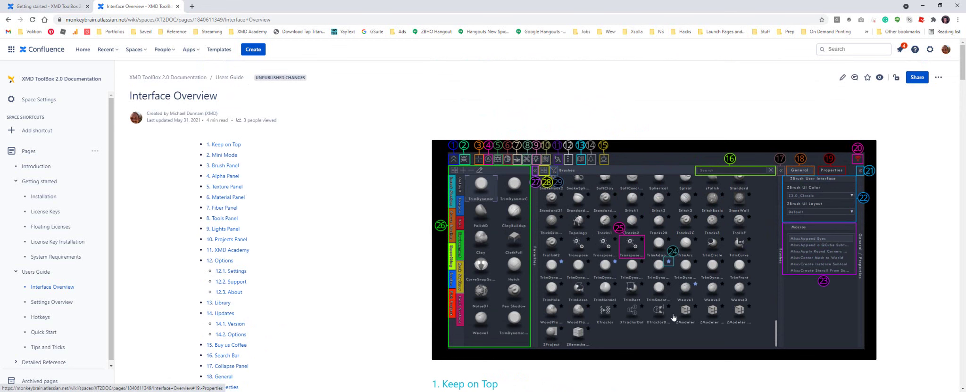
scroll(570, 249, "down", 3)
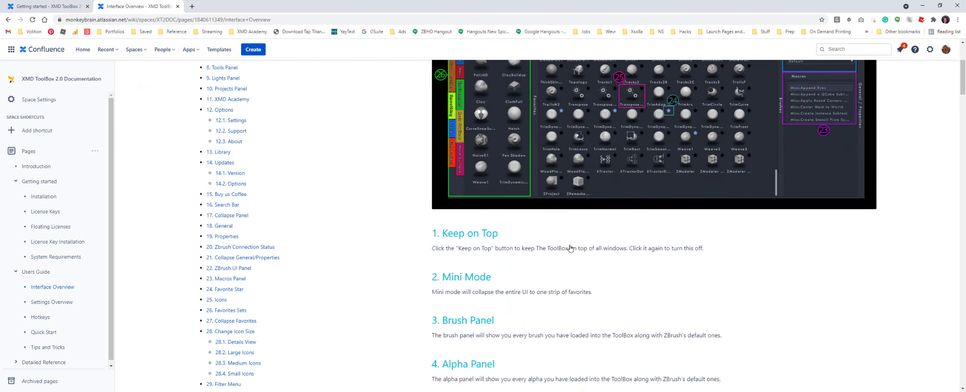
scroll(570, 248, "up", 3)
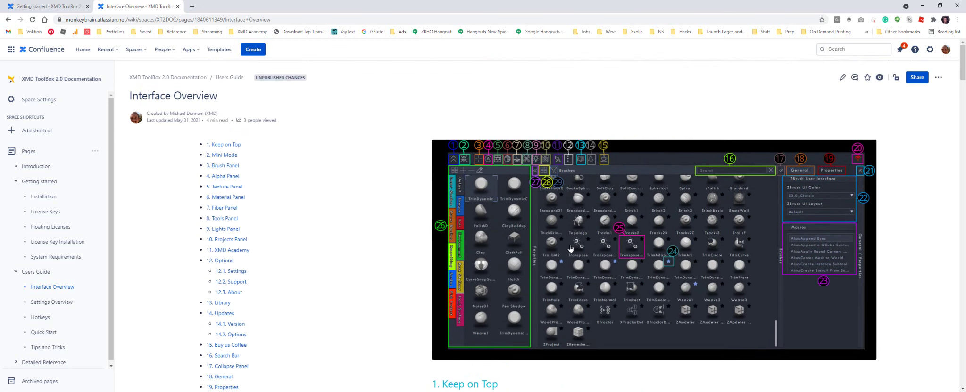
Read the Alpha Panel page under Detailed Reference down to Icon Size Toggle, then minimize the browser
left_click(38, 362)
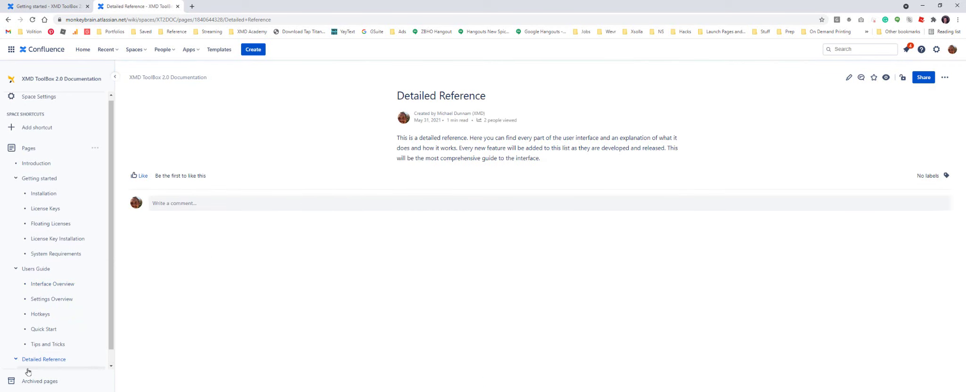
scroll(60, 346, "down", 1)
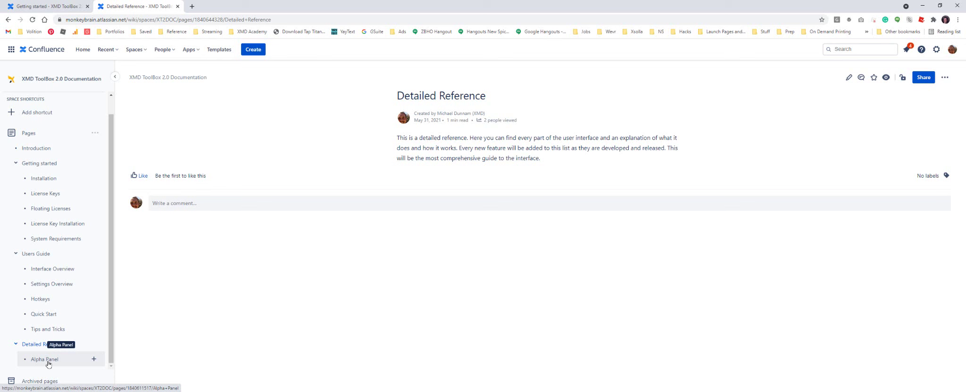
left_click(49, 366)
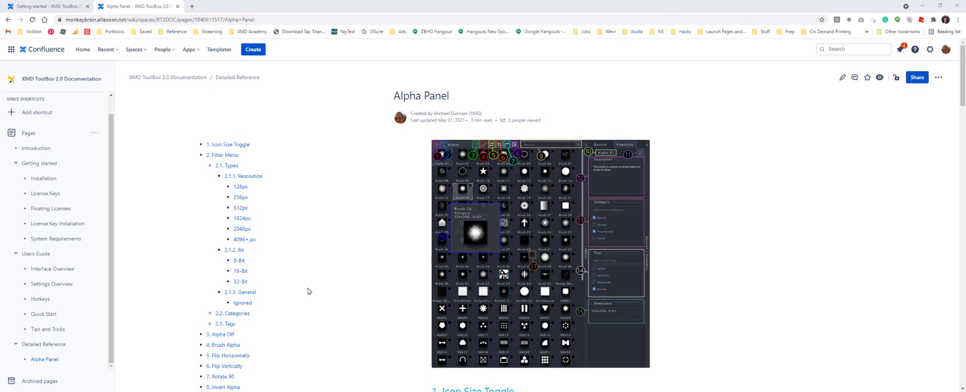
scroll(471, 238, "down", 15)
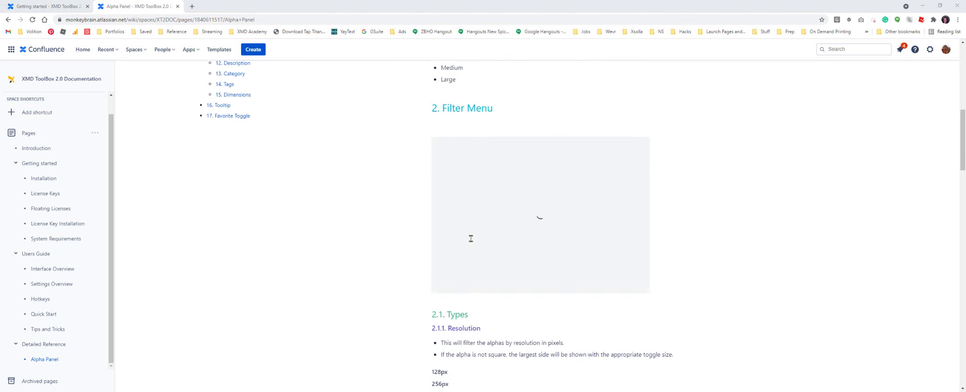
scroll(471, 239, "down", 15)
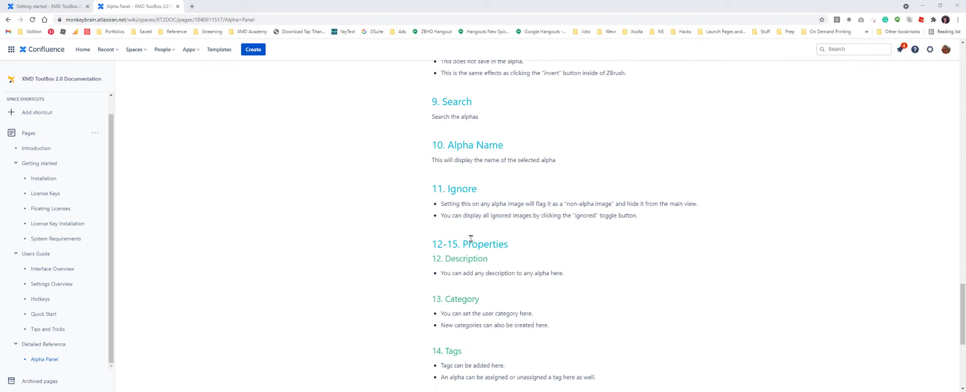
scroll(471, 239, "down", 2)
scroll(470, 238, "up", 20)
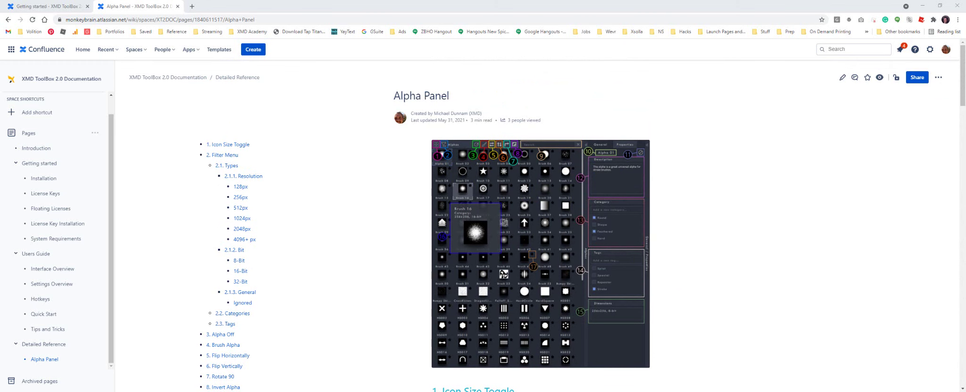
scroll(482, 178, "down", 2)
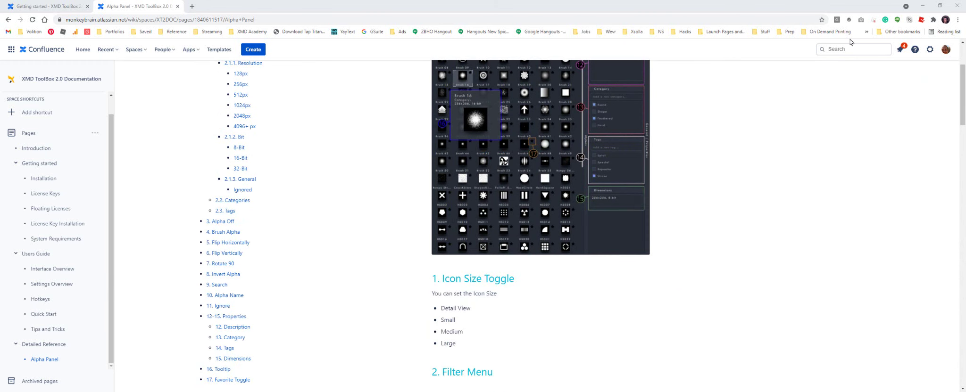
left_click(922, 6)
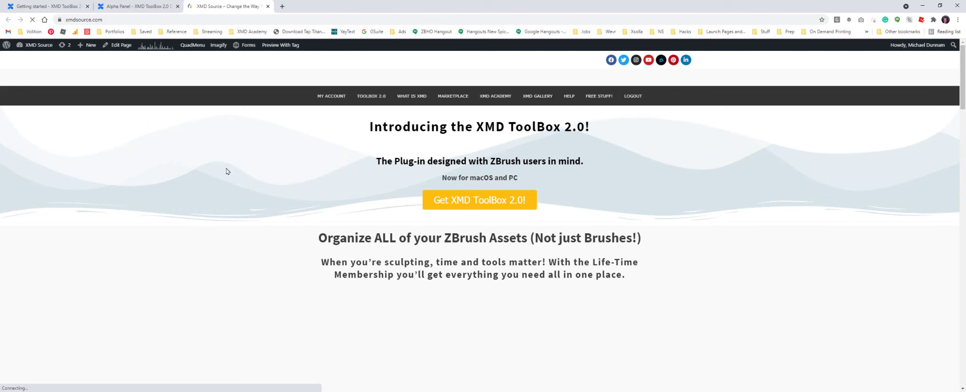
Visit the XMD Gallery page briefly and return to the xmdsource.com home page
left_click(371, 96)
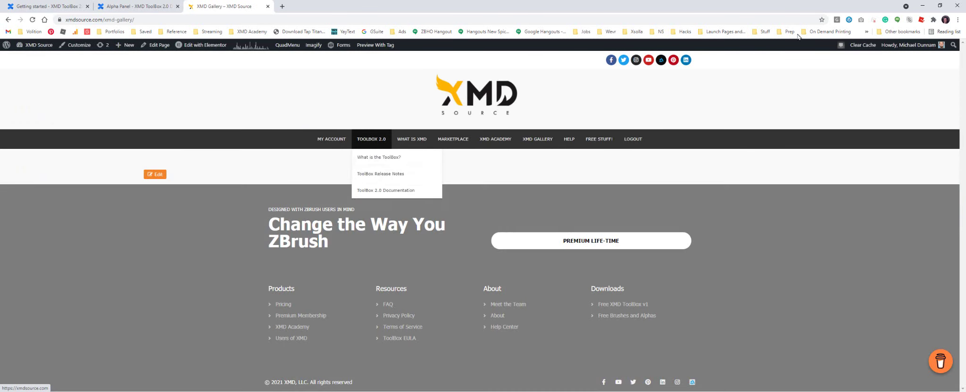
left_click(633, 139)
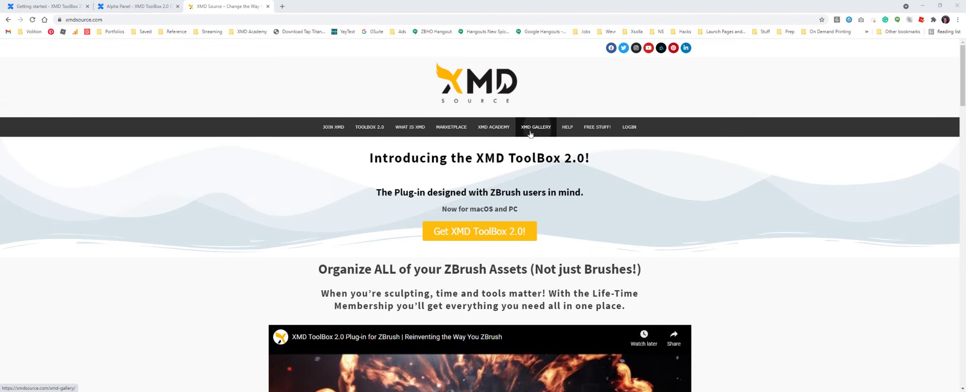
Open the XMD Art Gallery and scroll through its images
left_click(535, 126)
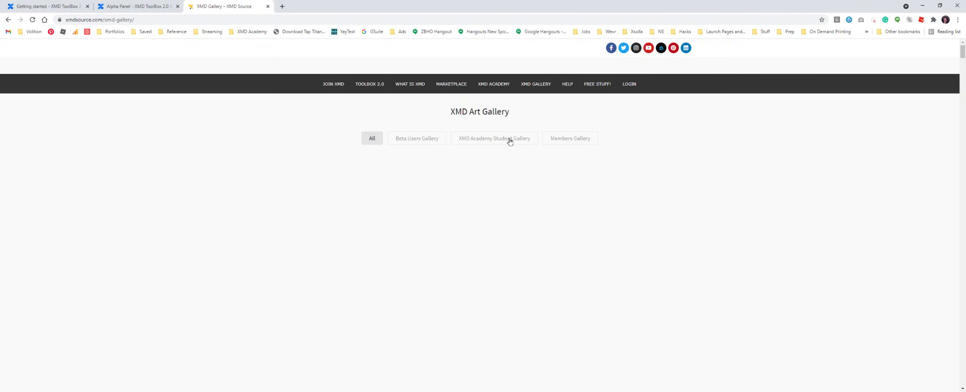
scroll(213, 228, "down", 3)
scroll(213, 230, "down", 15)
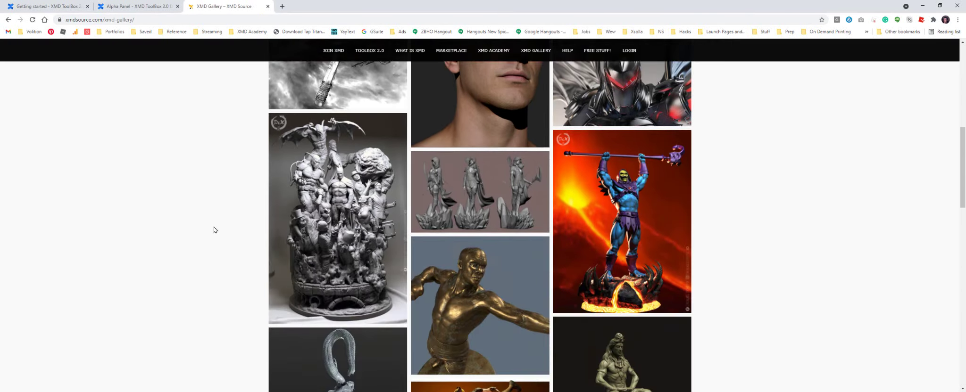
scroll(214, 230, "down", 10)
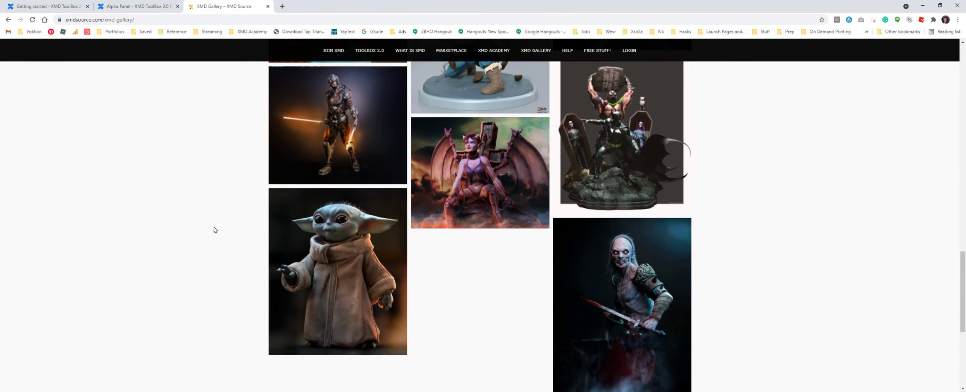
scroll(214, 230, "up", 20)
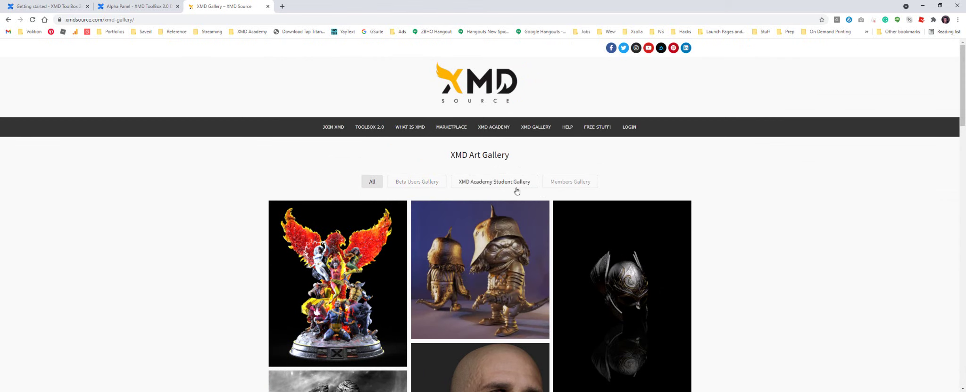
scroll(383, 273, "down", 1)
scroll(383, 274, "down", 4)
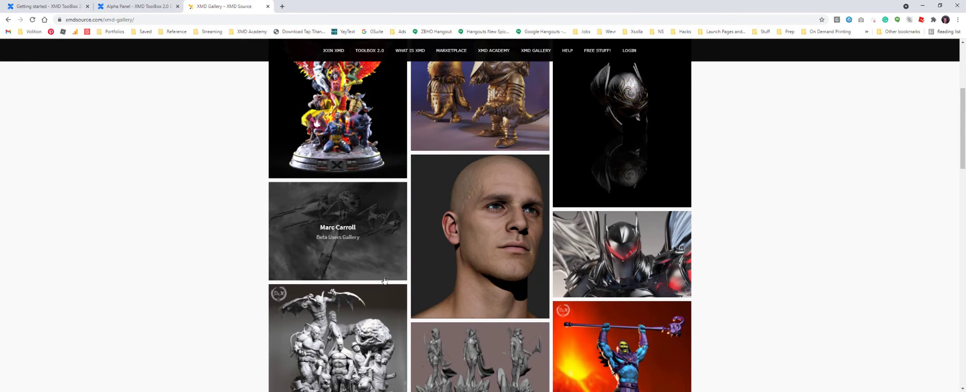
scroll(383, 278, "up", 5)
scroll(494, 288, "down", 4)
scroll(493, 287, "down", 8)
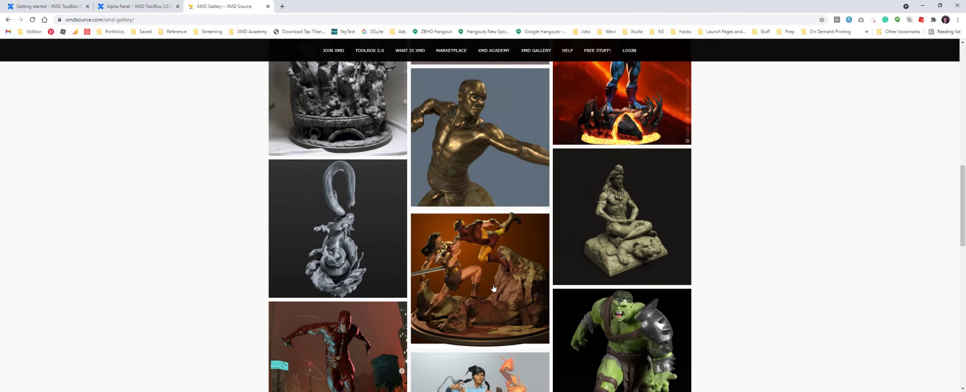
scroll(494, 288, "up", 12)
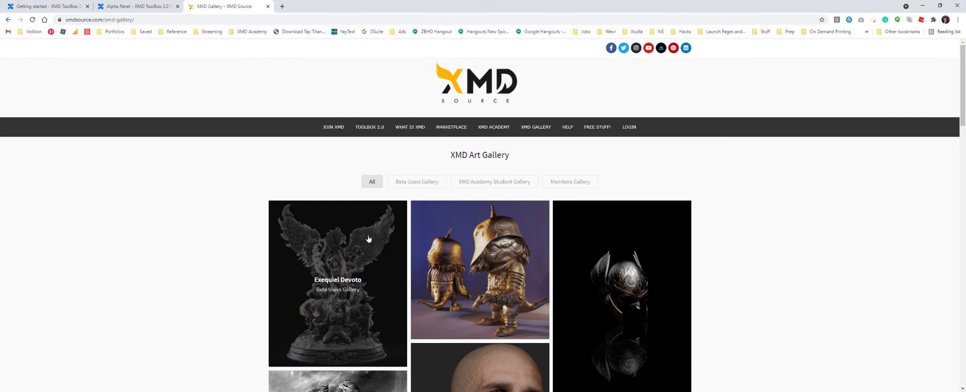
Open the ToolBox Release Notes from the TOOLBOX 2.0 menu and scroll the version list
mouse_move(375, 126)
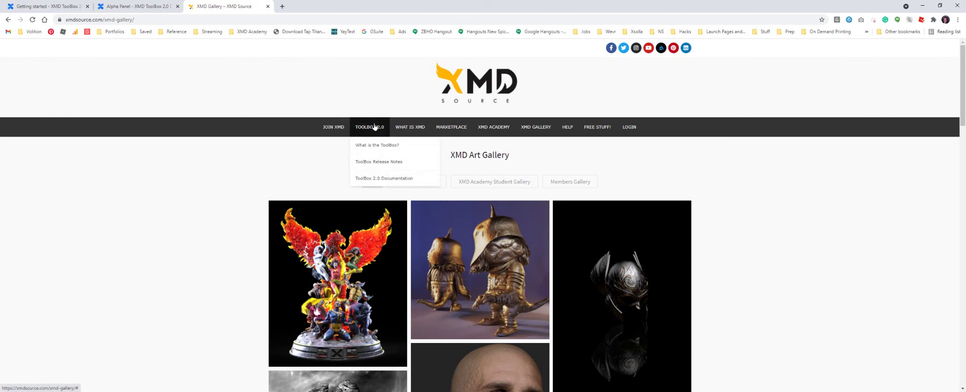
left_click(381, 161)
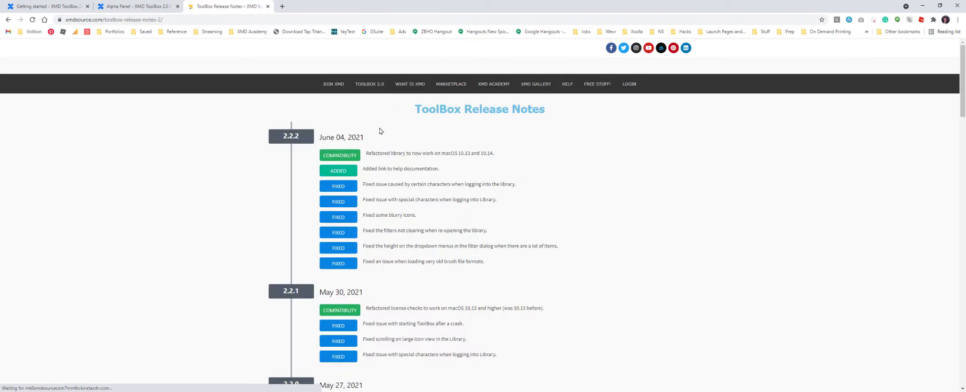
scroll(231, 222, "down", 13)
scroll(232, 226, "down", 8)
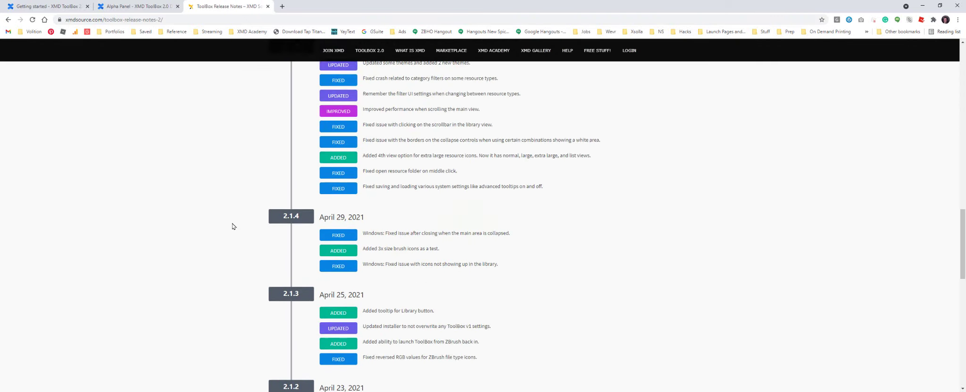
scroll(231, 228, "up", 20)
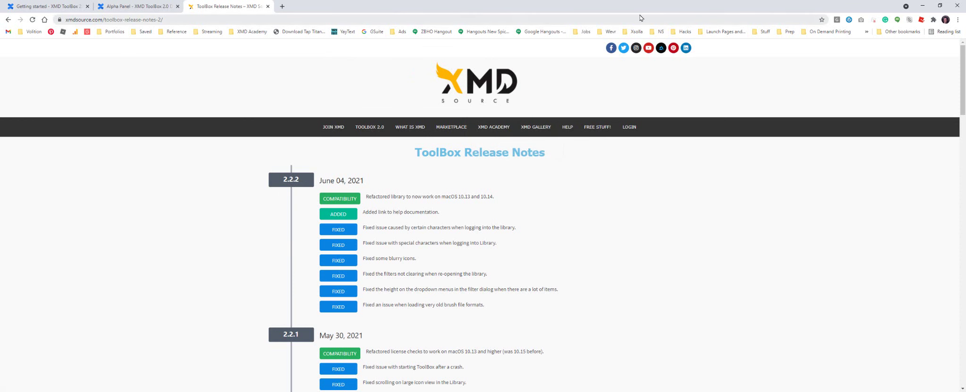
Minimize Chrome and scroll through XMD Academy's 6 Week Live mentorships and On-Demand courses
left_click(920, 7)
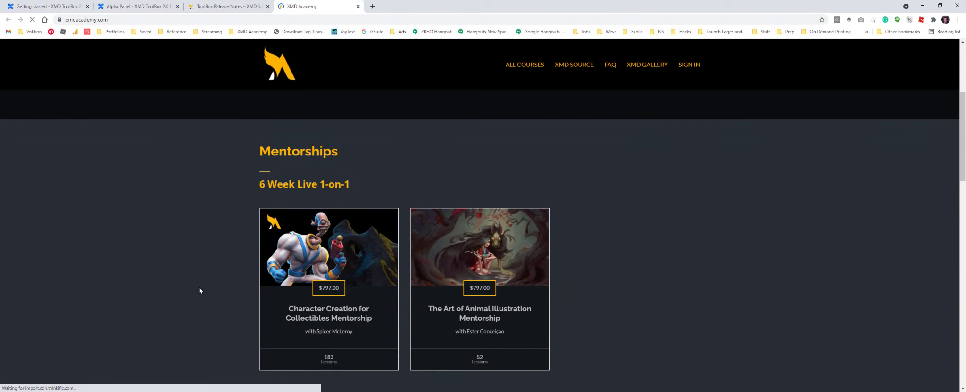
scroll(199, 289, "down", 10)
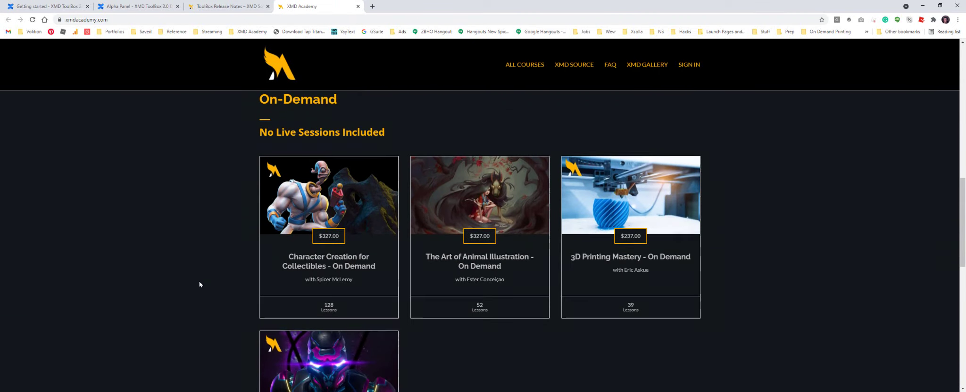
scroll(201, 280, "up", 5)
scroll(201, 281, "up", 6)
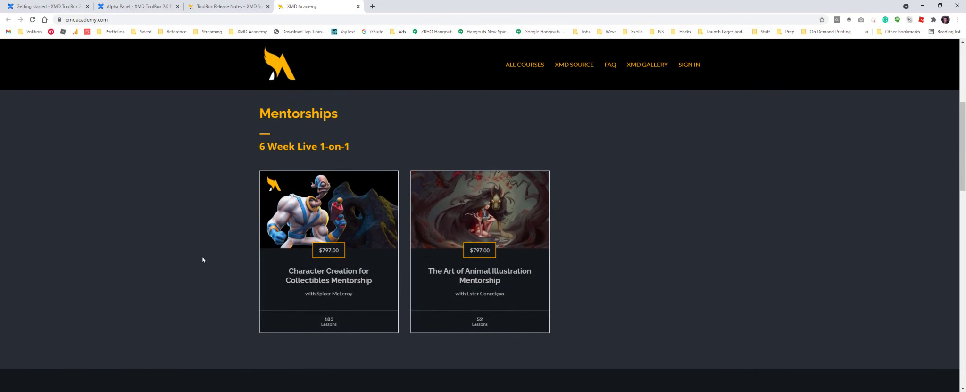
scroll(203, 259, "down", 7)
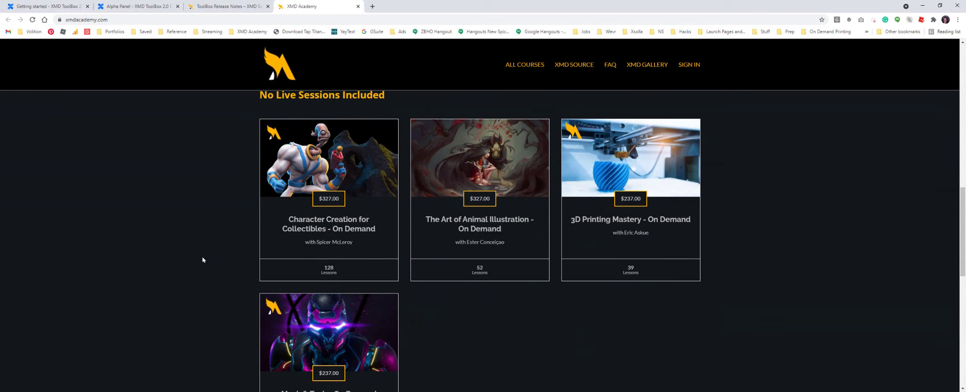
scroll(203, 260, "down", 3)
scroll(203, 260, "up", 4)
scroll(203, 260, "down", 4)
scroll(203, 260, "up", 2)
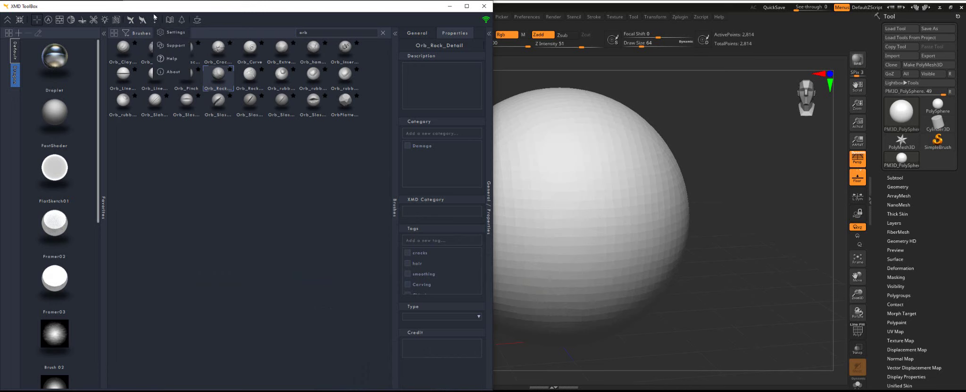
left_click(181, 20)
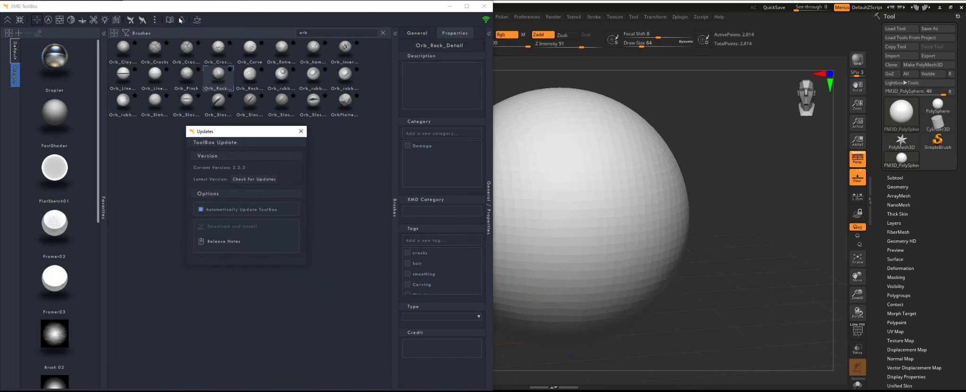
left_click_drag(248, 138, 278, 147)
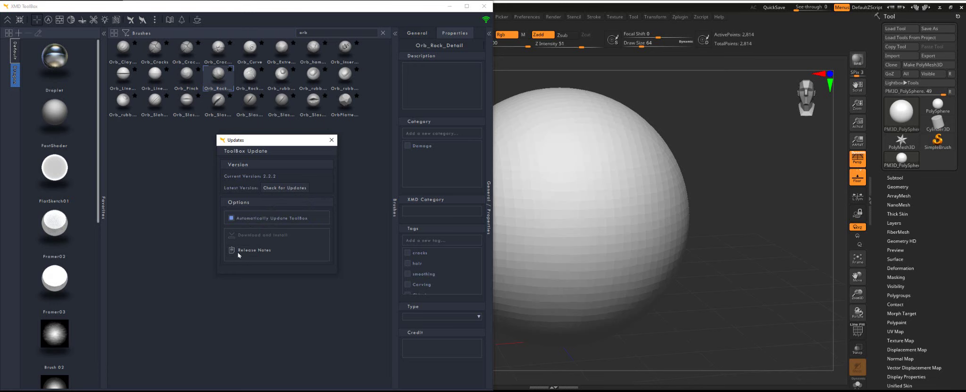
left_click(331, 140)
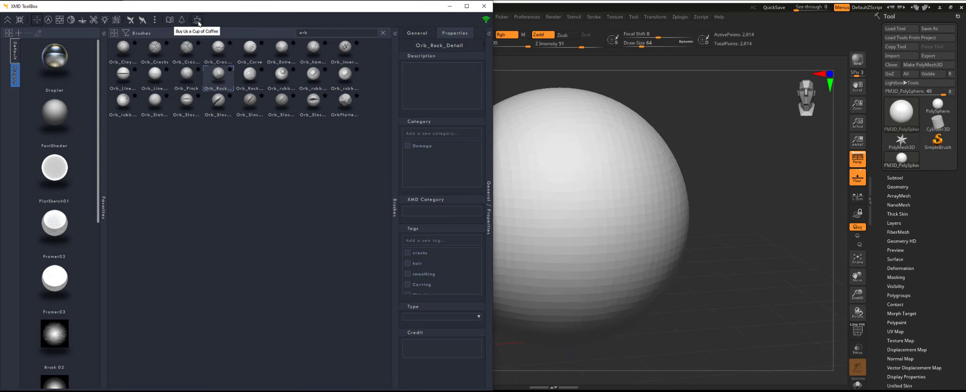
Open the XMD ZBrush Assets Buy Me a Coffee page and scroll to its $5 coffee form
left_click(198, 21)
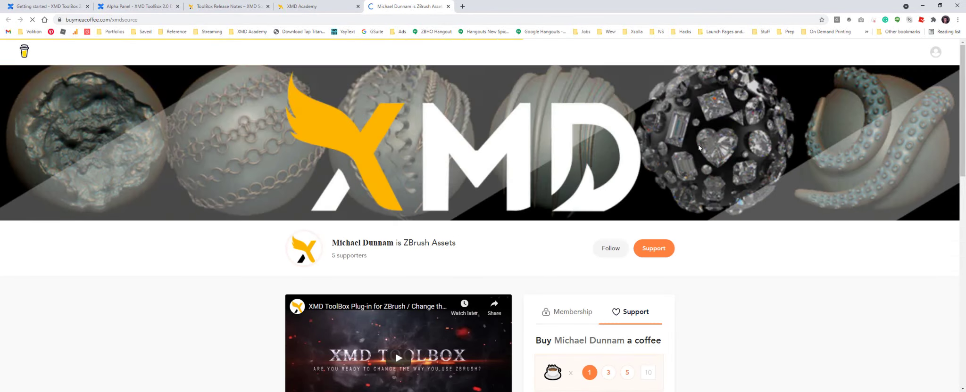
scroll(723, 158, "down", 4)
scroll(724, 158, "up", 4)
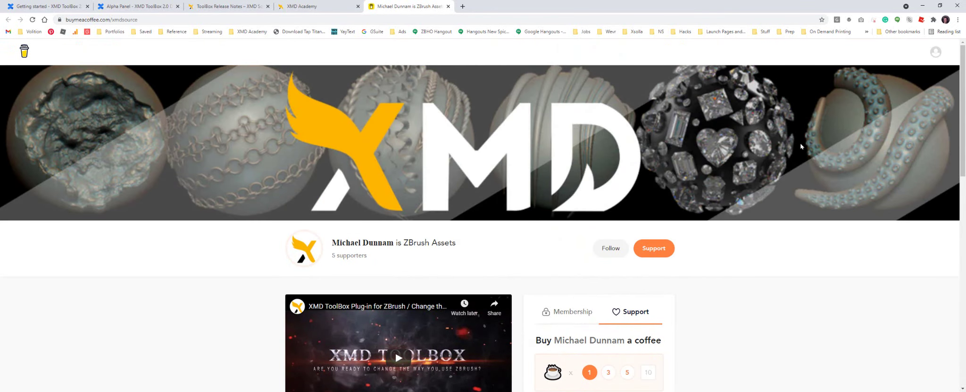
scroll(797, 165, "down", 3)
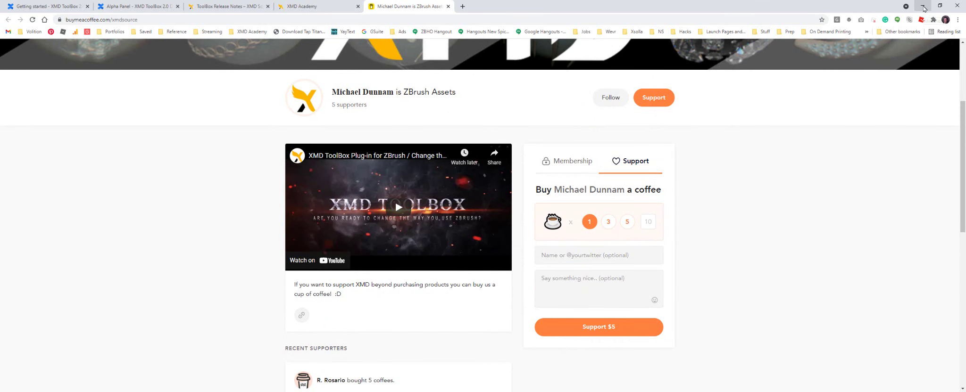
Minimize Chrome so XMD ToolBox, showing Orb_Rock_Detail's properties, is back beside ZBrush
left_click(923, 6)
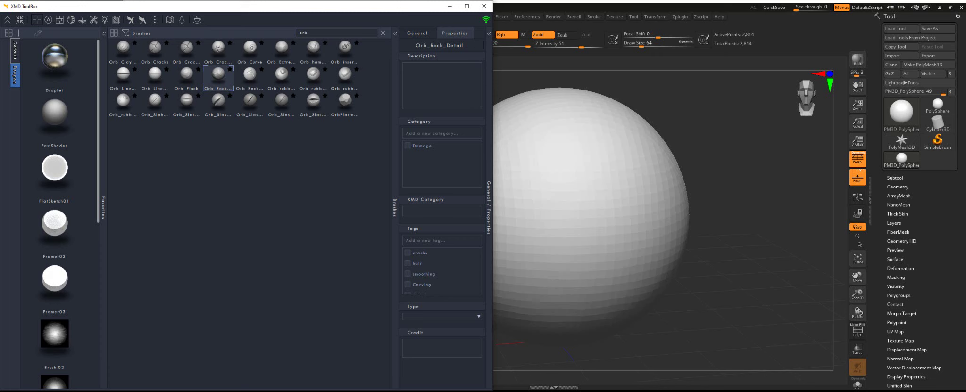
mouse_move(316, 391)
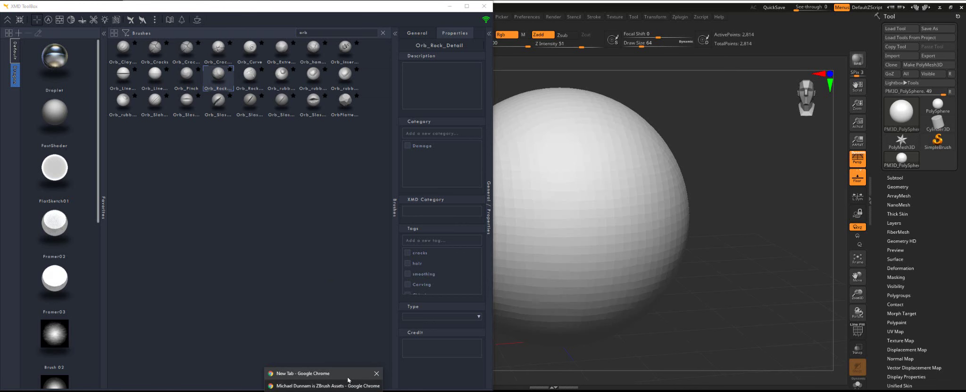
Bring the browser back and go to the xmdsource.com home page, scrolling to the pricing cards
left_click(321, 383)
left_click(307, 7)
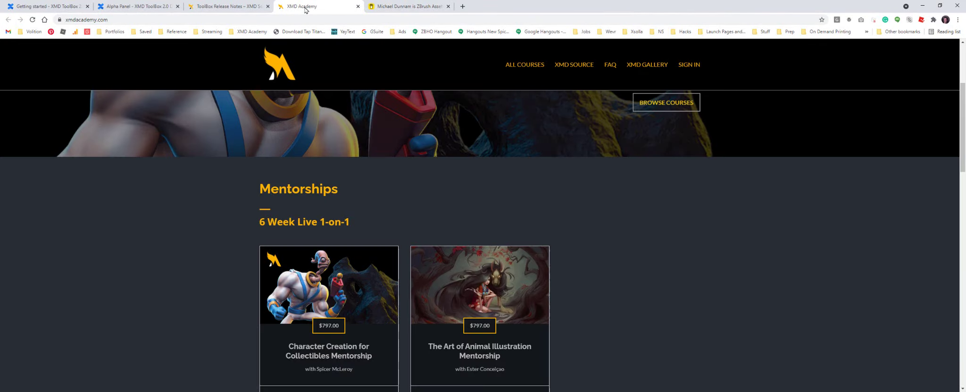
left_click(242, 7)
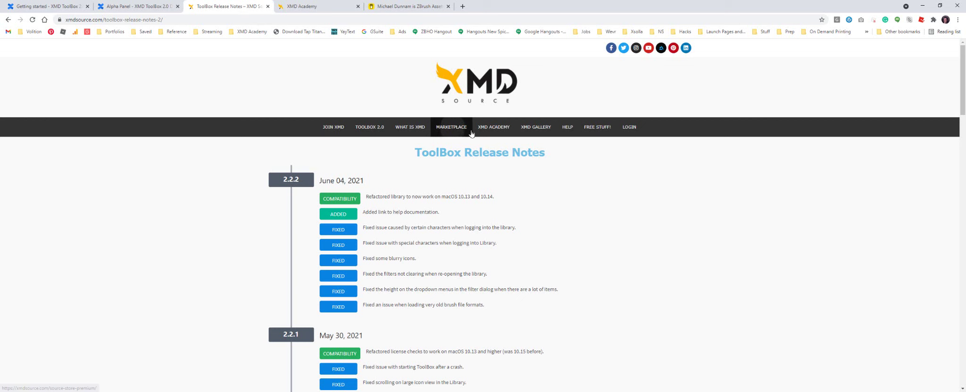
left_click(454, 92)
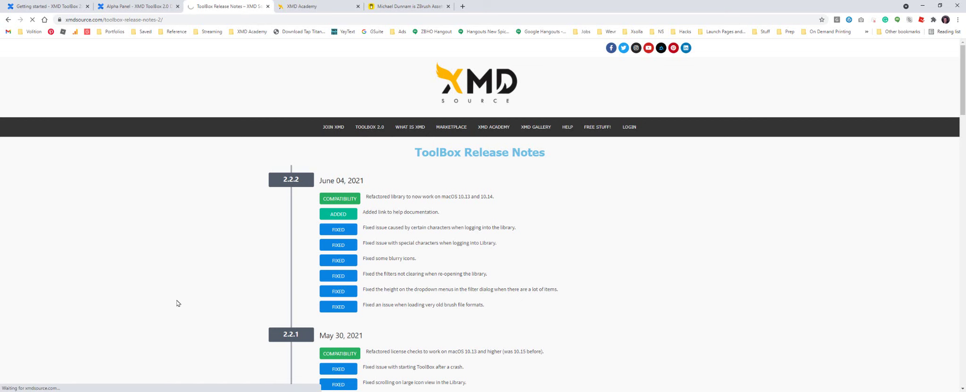
scroll(188, 290, "down", 2)
scroll(193, 295, "down", 10)
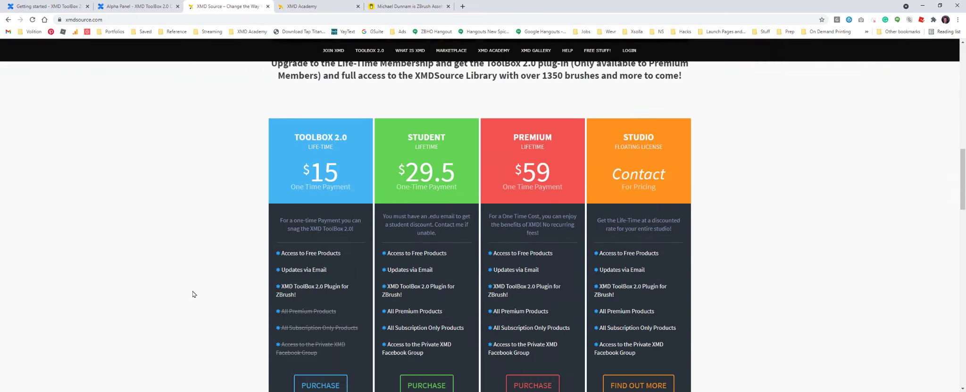
scroll(658, 171, "down", 2)
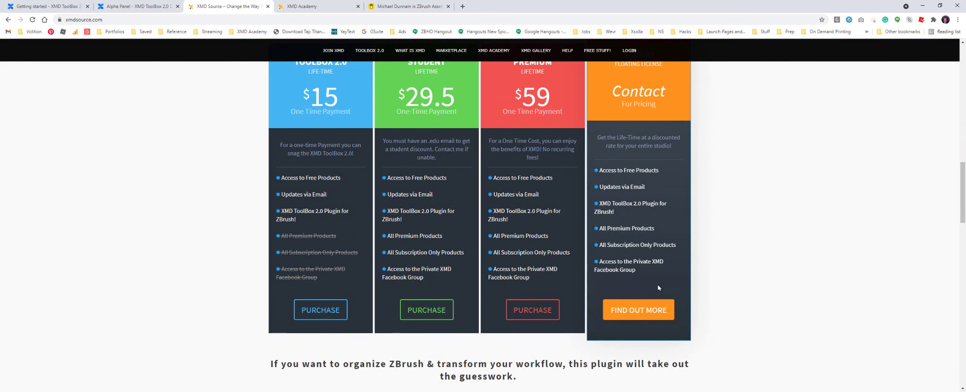
Open the Studio License Request form, scroll through it, then Alt+Tab back to XMD ToolBox
left_click(638, 310)
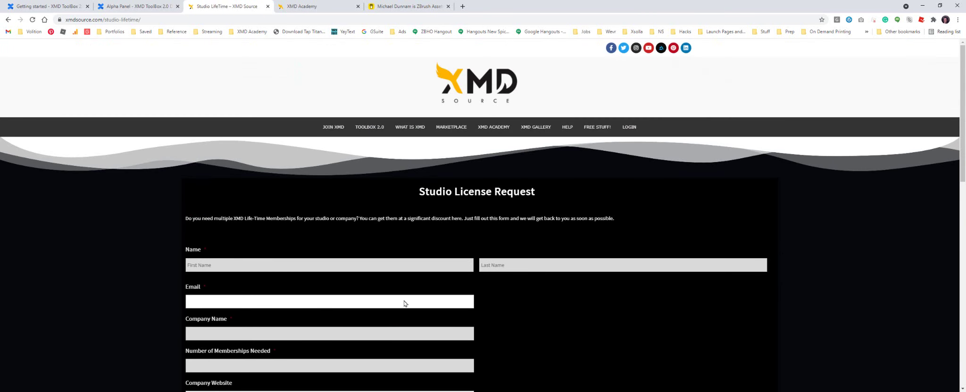
scroll(147, 302, "down", 4)
scroll(149, 300, "up", 1)
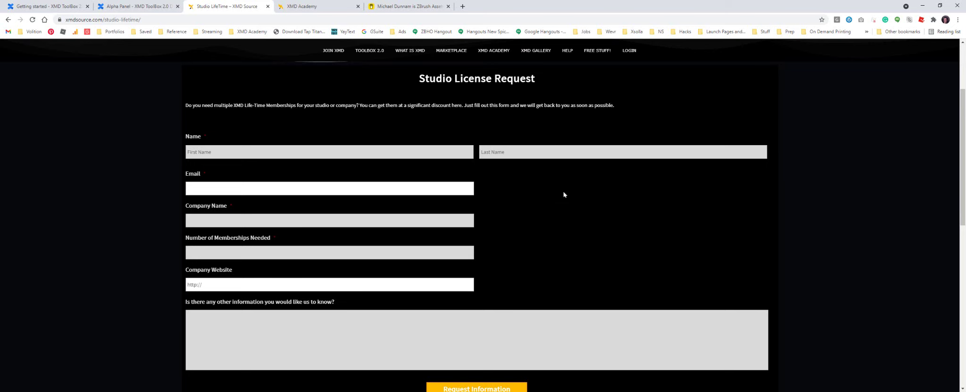
scroll(553, 197, "down", 1)
scroll(553, 197, "up", 1)
scroll(553, 197, "down", 1)
scroll(553, 198, "up", 1)
scroll(553, 197, "down", 1)
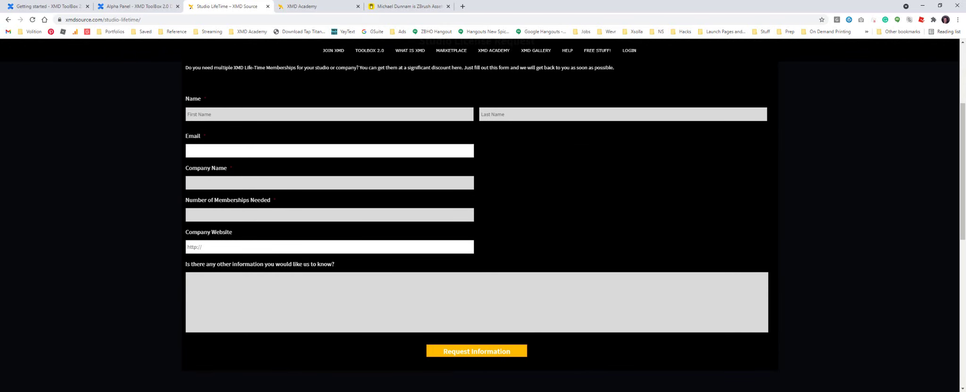
key("alt+Tab")
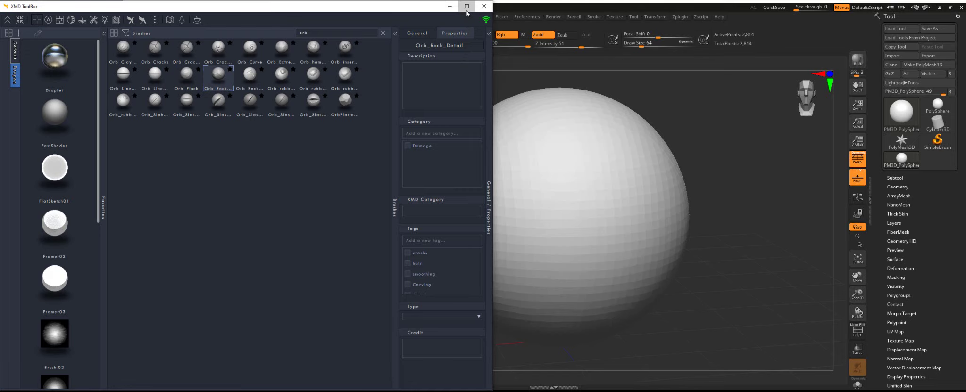
Maximize the XMD ToolBox window and delete the 'orb' search text to list every brush
left_click(467, 6)
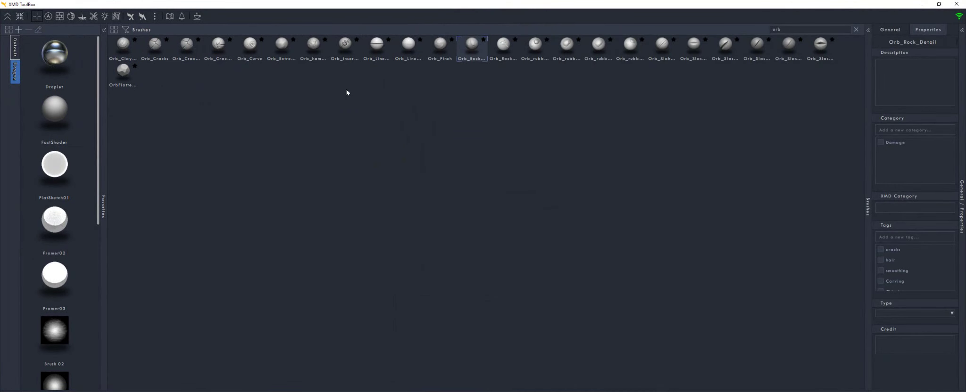
key("BackSpace")
key("BackSpace")
key("BackSpace")
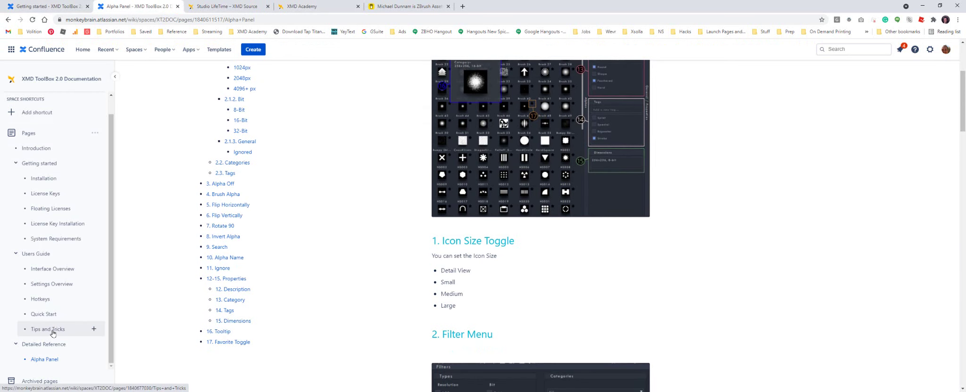
Review the Hotkeys page, highlighting the search-focus and Toggle favorite shortcuts, then minimize the browser
left_click(41, 299)
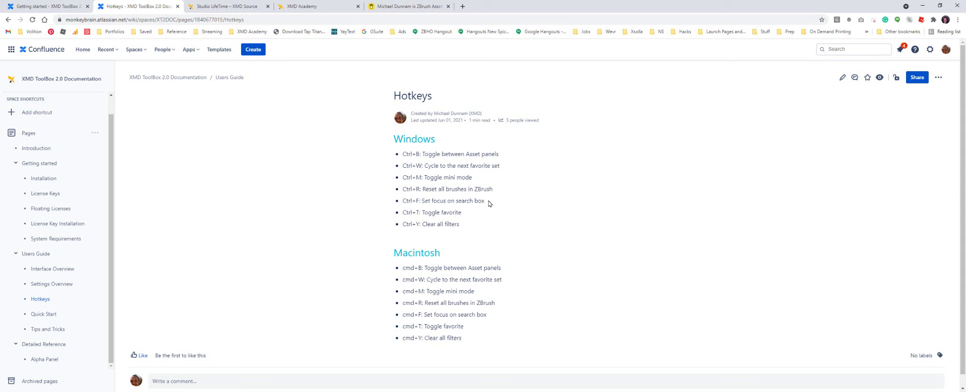
left_click_drag(484, 201, 405, 213)
left_click(465, 204)
left_click(467, 217)
left_click(452, 223)
left_click(922, 5)
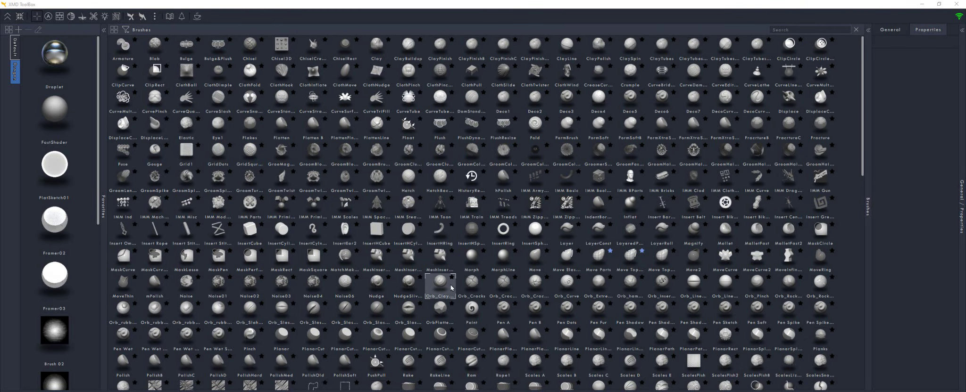
Show InsertHSphere's details, then cycle through asset panels 2–8, including Textures and Lights, back to Brushes
left_click(467, 229)
mouse_move(466, 230)
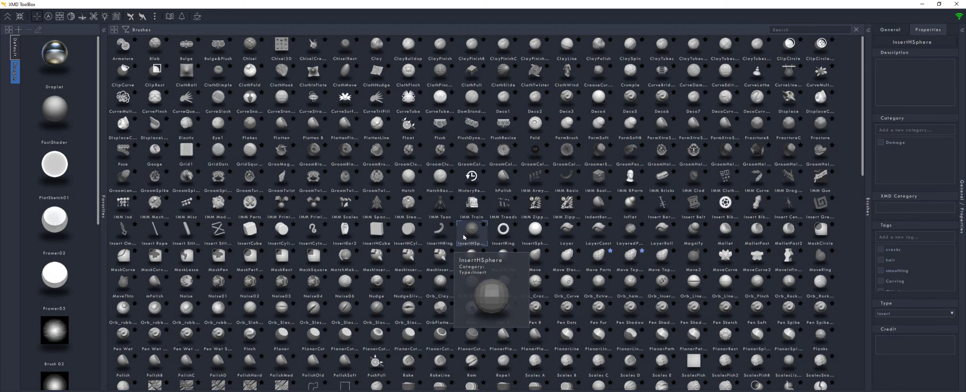
key("2")
key("3")
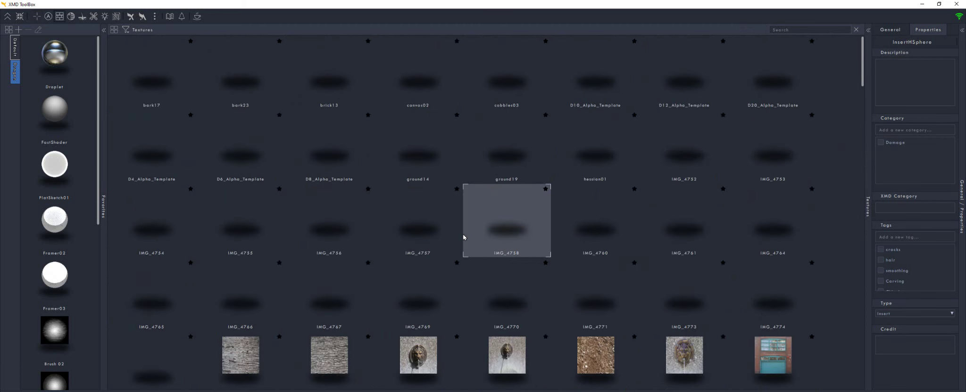
key("4")
key("5")
key("6")
key("7")
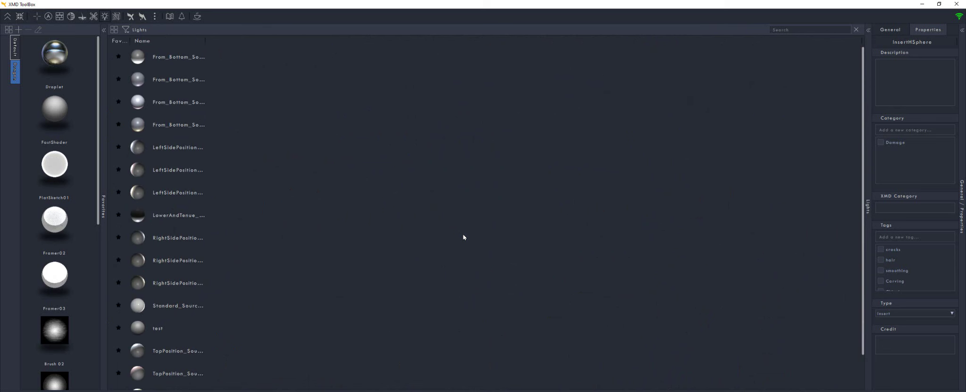
key("8")
key("1")
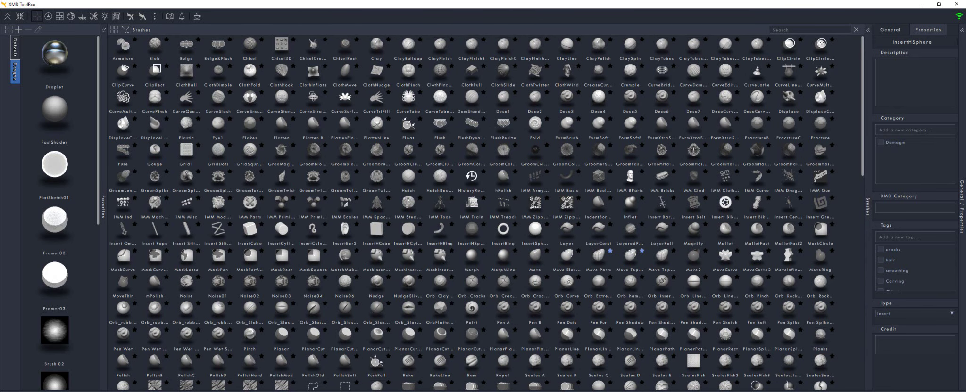
View the properties of the GroomBrush1, IMM SteamGears and Morph brushes
left_click(384, 164)
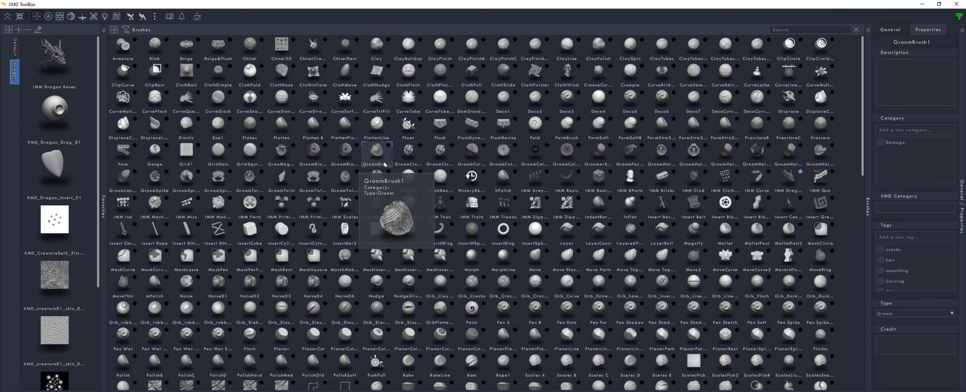
left_click(408, 205)
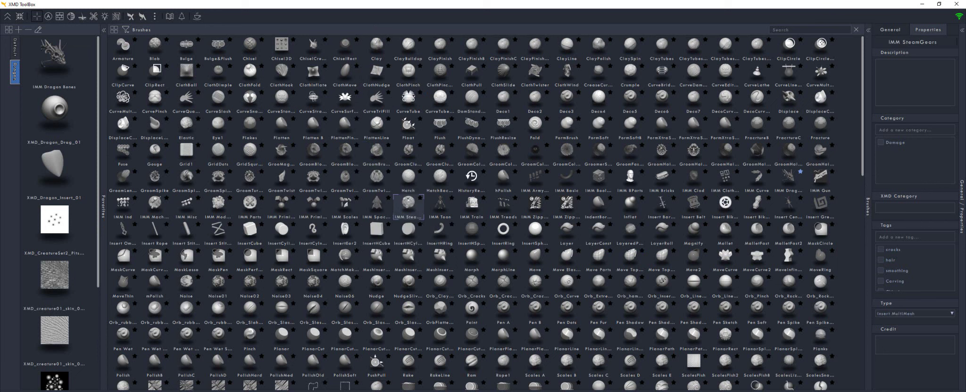
left_click(477, 265)
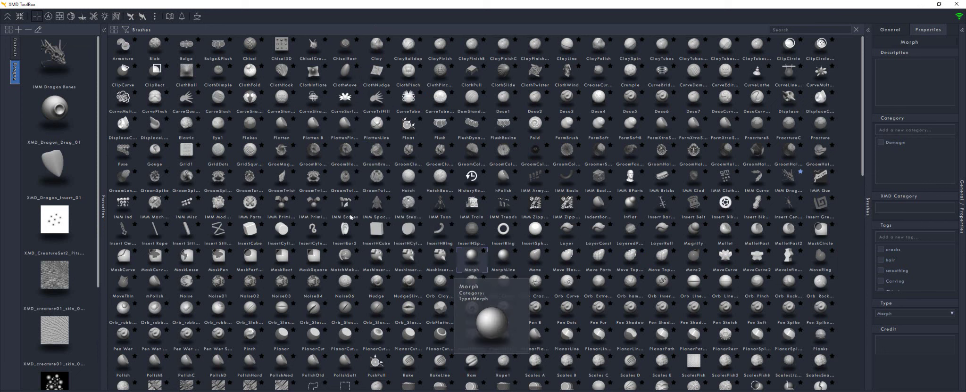
Filter by Nudge, Snakehook, Elastic, Magnify, Pinch, Morph, Buildup, Clay, Colored Spray and Drag Dot brush types
left_click(126, 29)
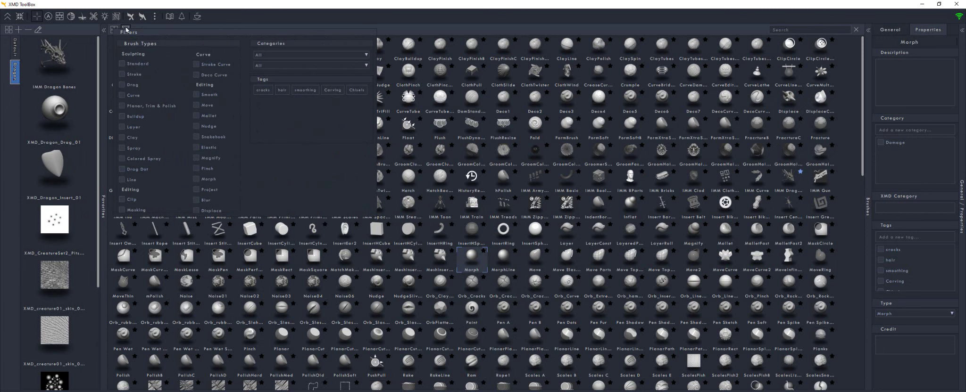
left_click(196, 126)
left_click(196, 137)
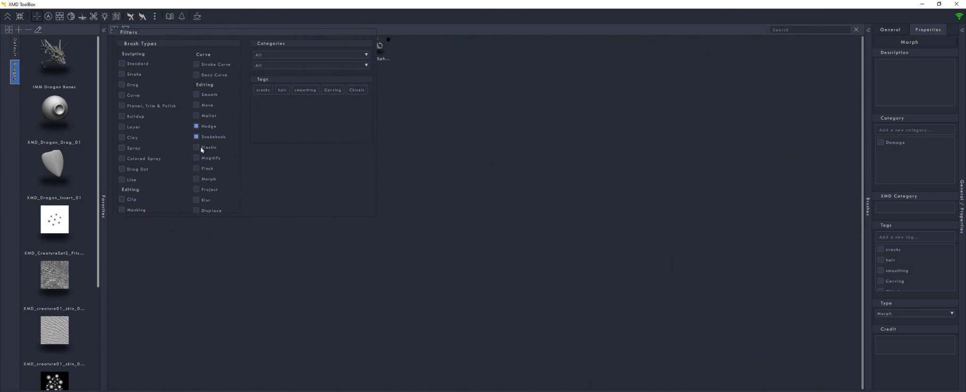
left_click(196, 180)
left_click(196, 168)
left_click(196, 158)
left_click(196, 147)
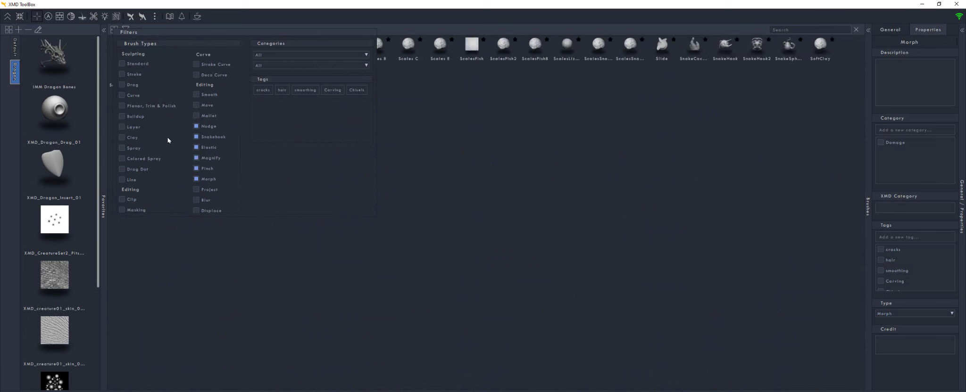
left_click(122, 117)
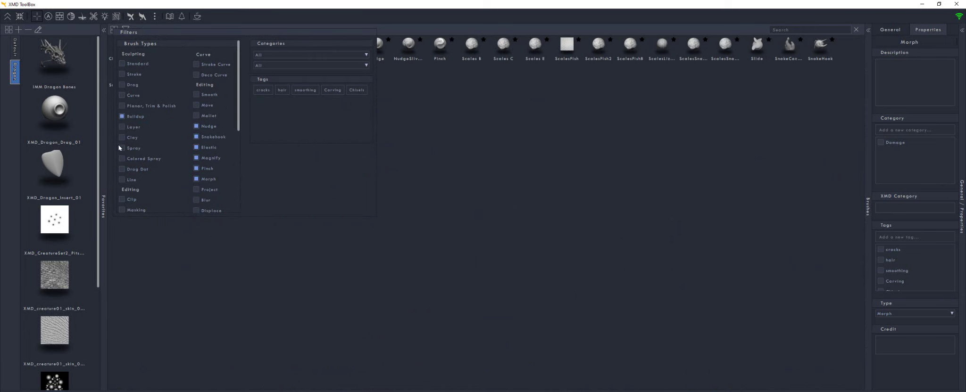
left_click(122, 169)
left_click(122, 158)
left_click(122, 138)
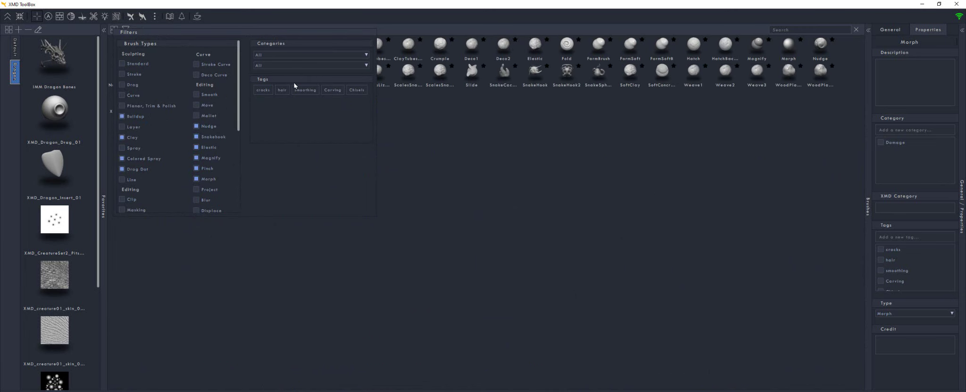
Filter by the hair tag and try the Categories dropdowns, including Dice 01
left_click(283, 90)
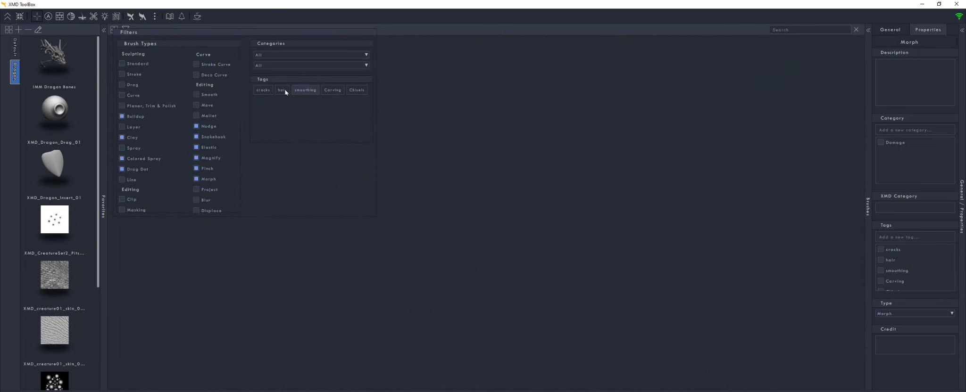
left_click(330, 66)
left_click(311, 55)
left_click(312, 55)
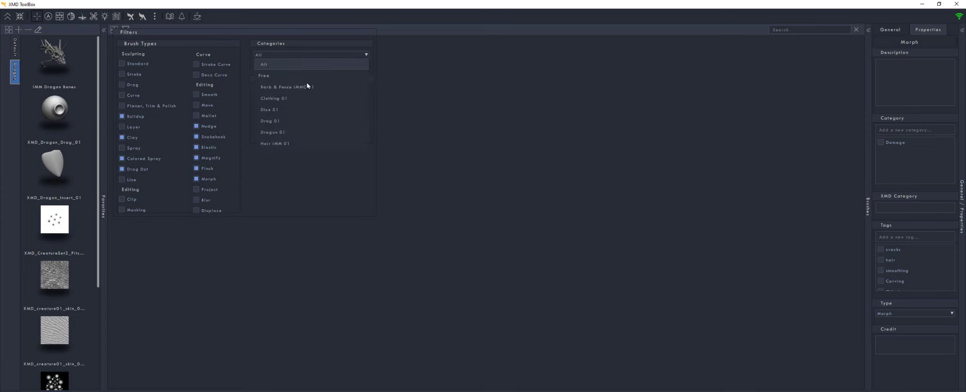
left_click(309, 111)
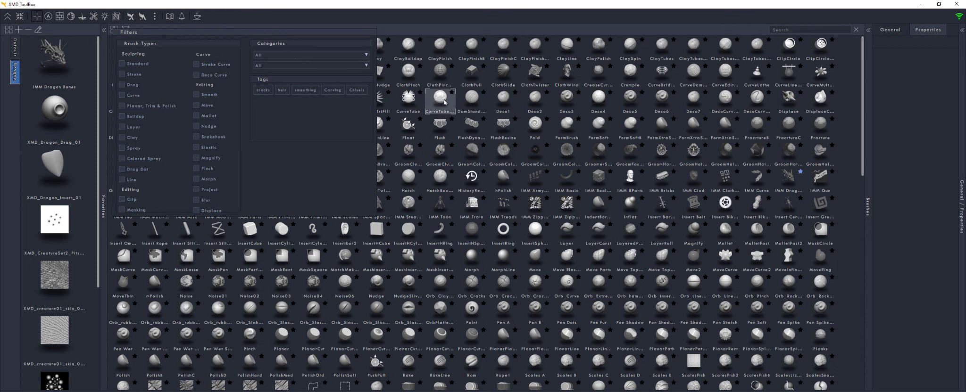
Select CurveTubeSnap, closing the filters and showing its Insert MultiMesh Curve properties
left_click(439, 97)
mouse_move(790, 73)
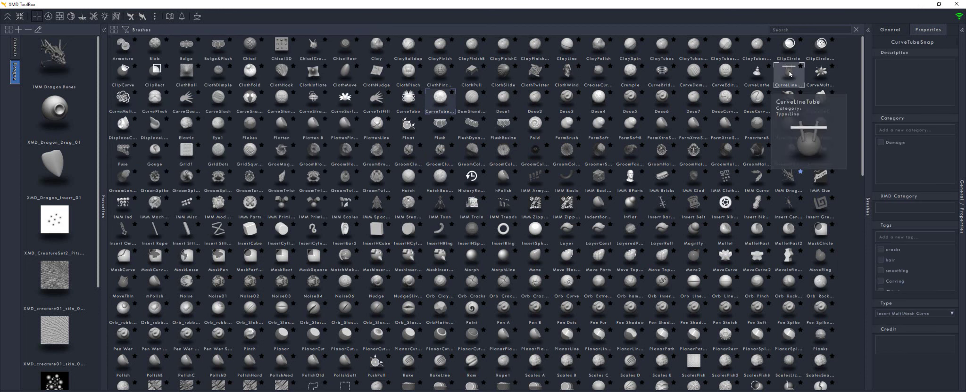